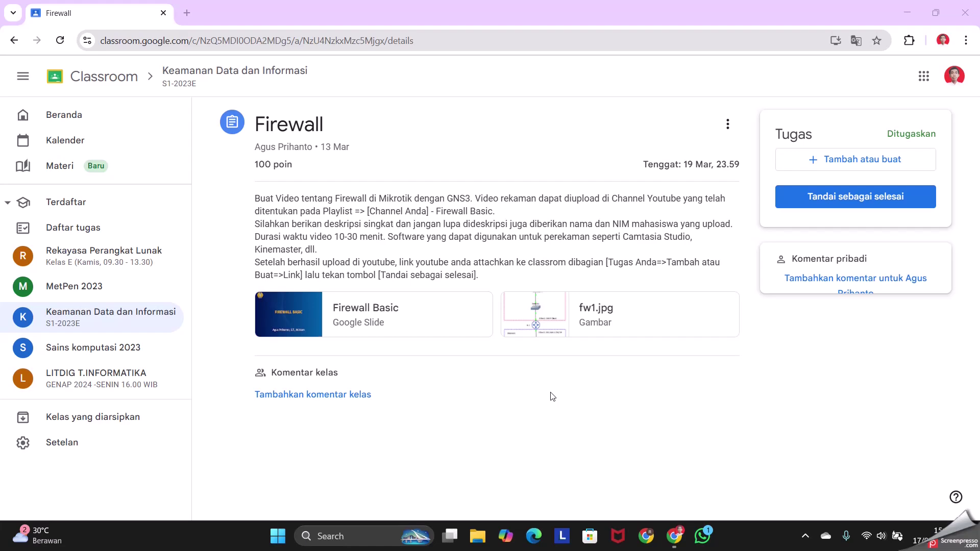
- View the fw1.jpg topology image attached to the Firewall assignment and close it
{"action": "left_click", "coordinate": [596, 313]}
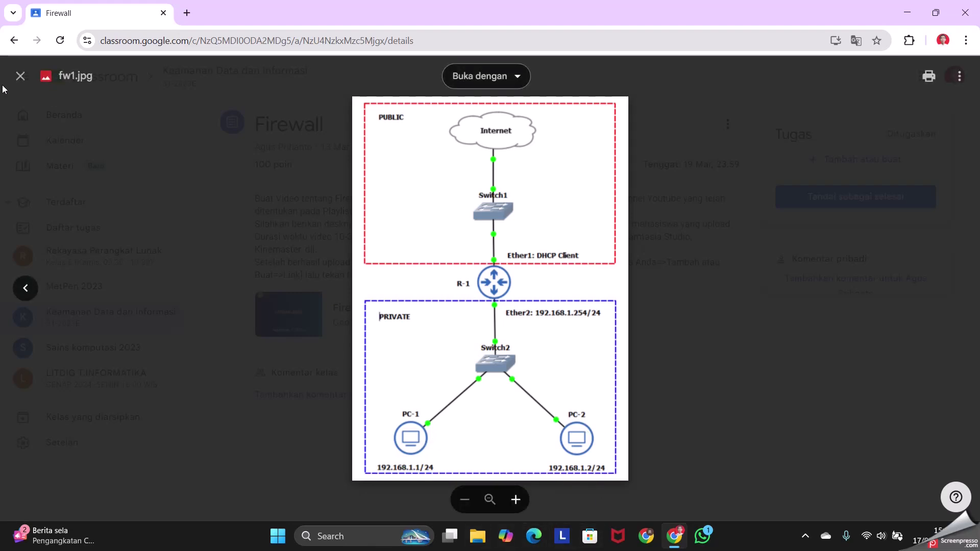
{"action": "left_click", "coordinate": [21, 77]}
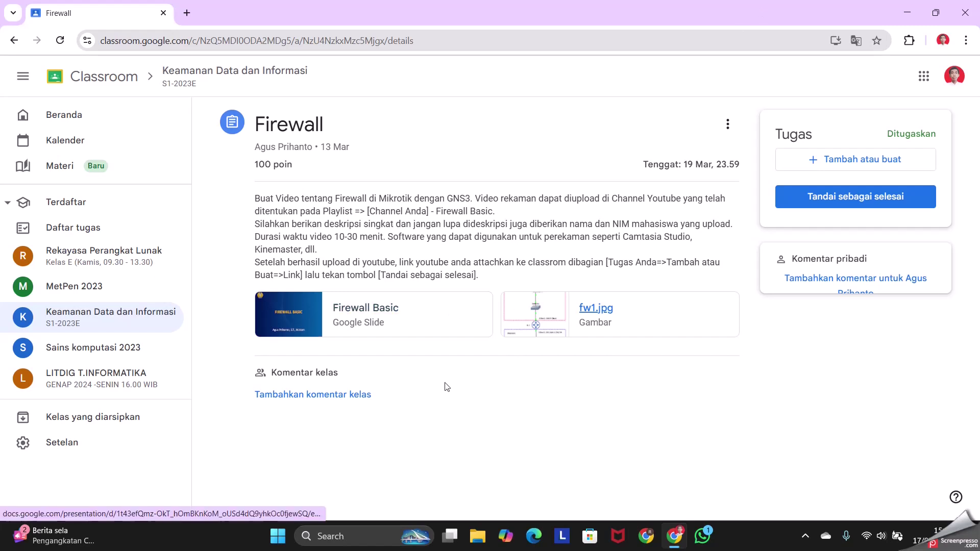
- Launch GNS3 and Oracle VirtualBox from the Windows search
{"action": "left_click", "coordinate": [353, 550]}
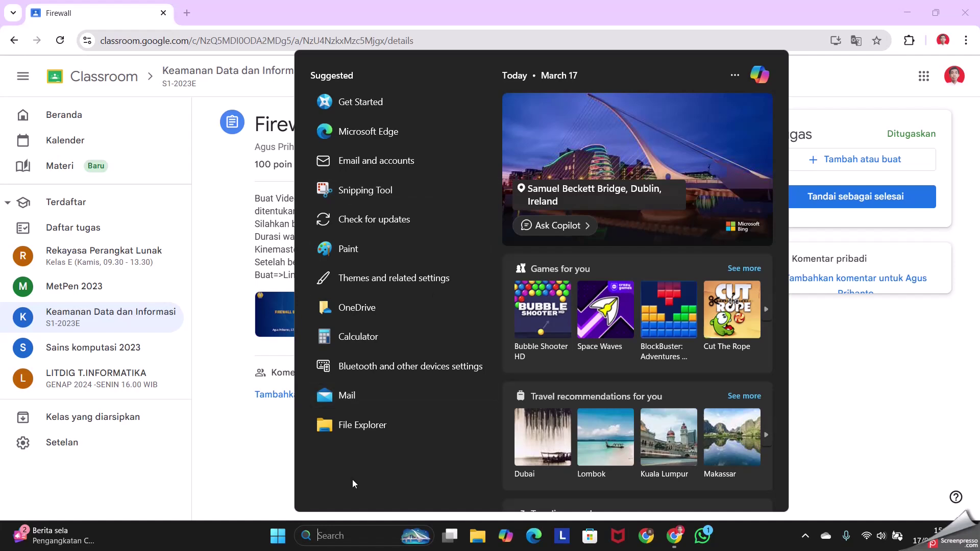
{"action": "type", "text": "gns3"}
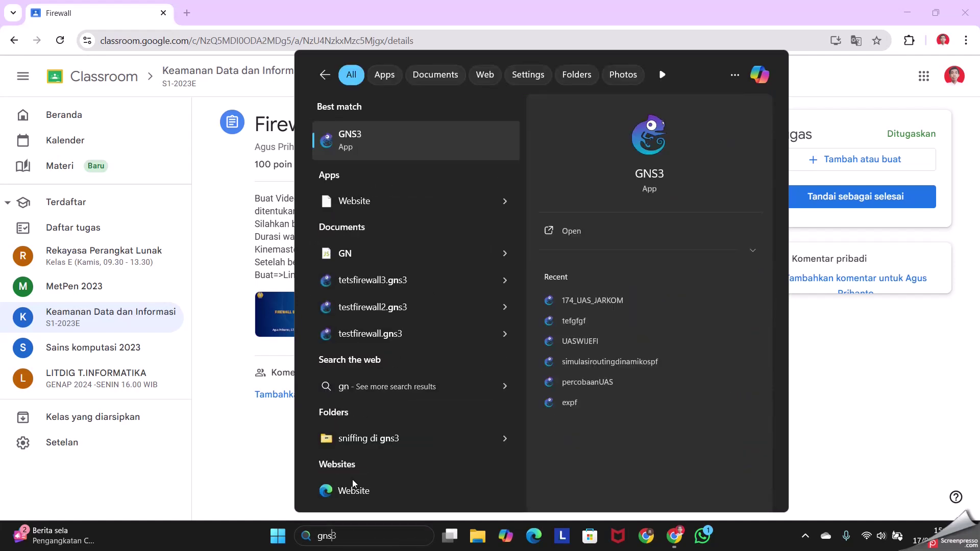
{"action": "left_click", "coordinate": [597, 234]}
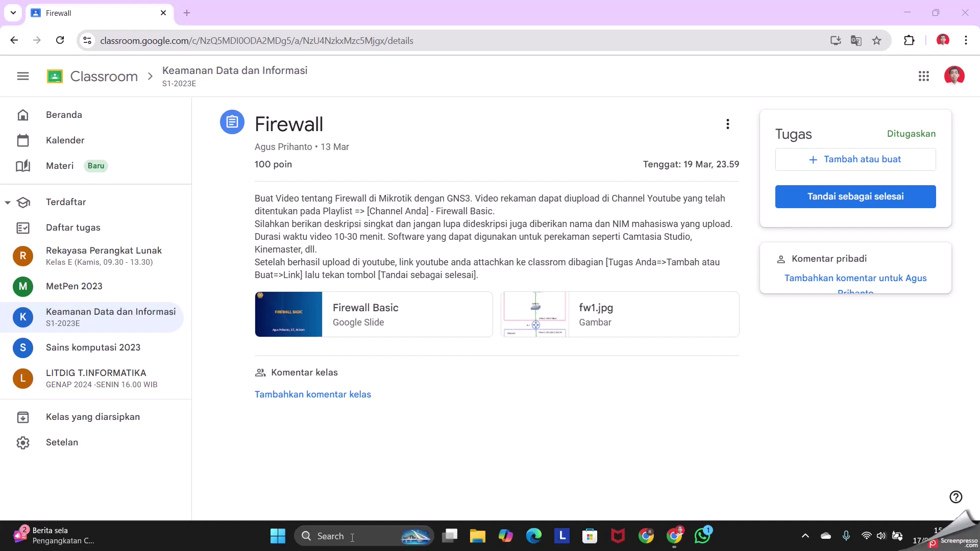
{"action": "left_click", "coordinate": [352, 538]}
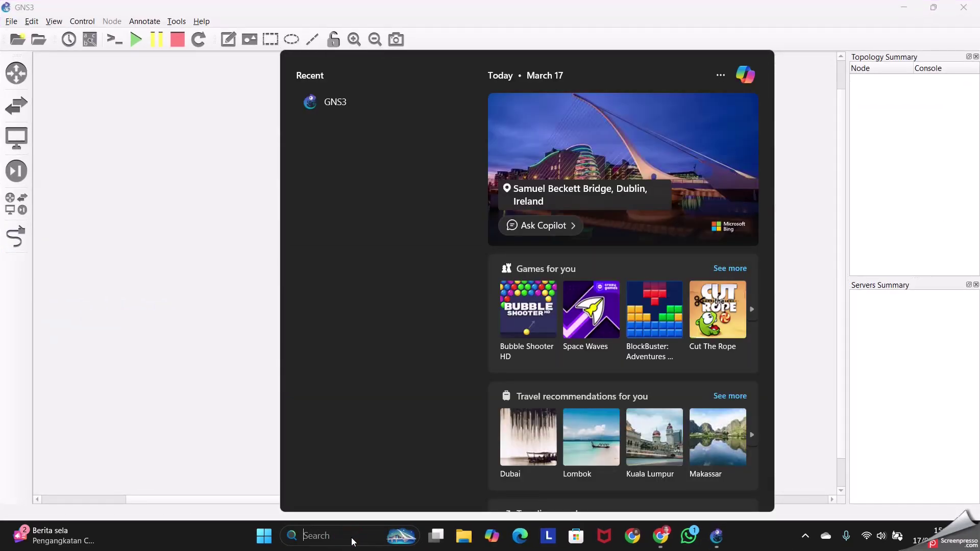
{"action": "type", "text": "vir"}
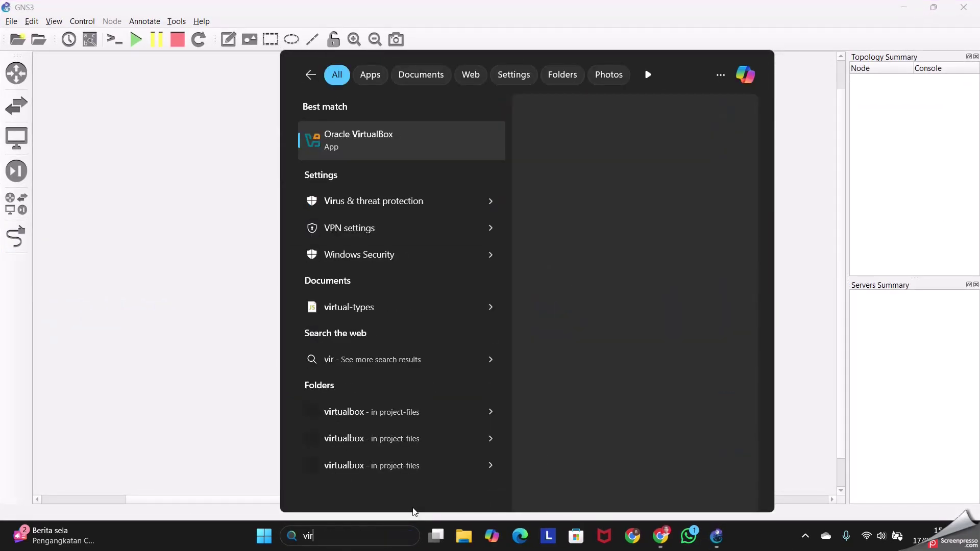
{"action": "left_click", "coordinate": [568, 228]}
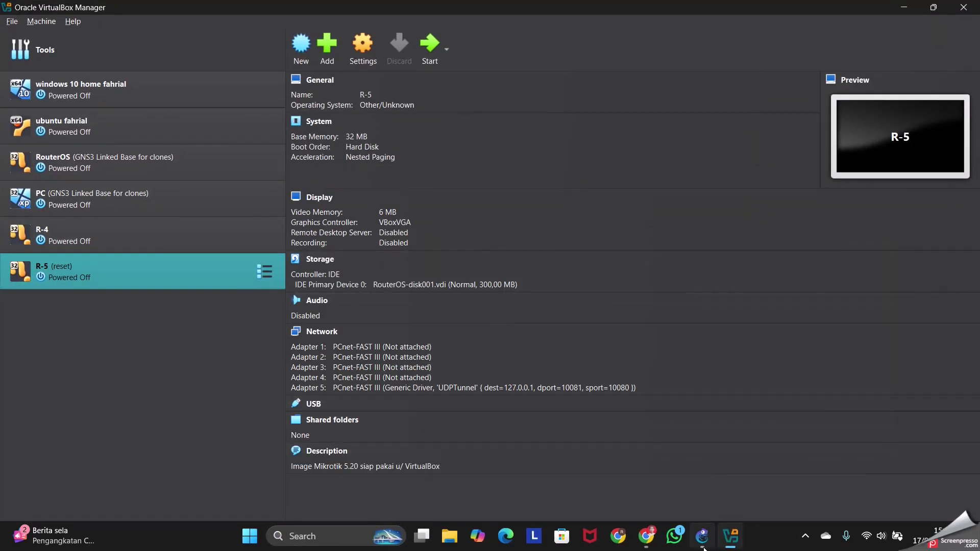
- Switch to GNS3 and create a new project named "firewall basic"
{"action": "left_click", "coordinate": [704, 549]}
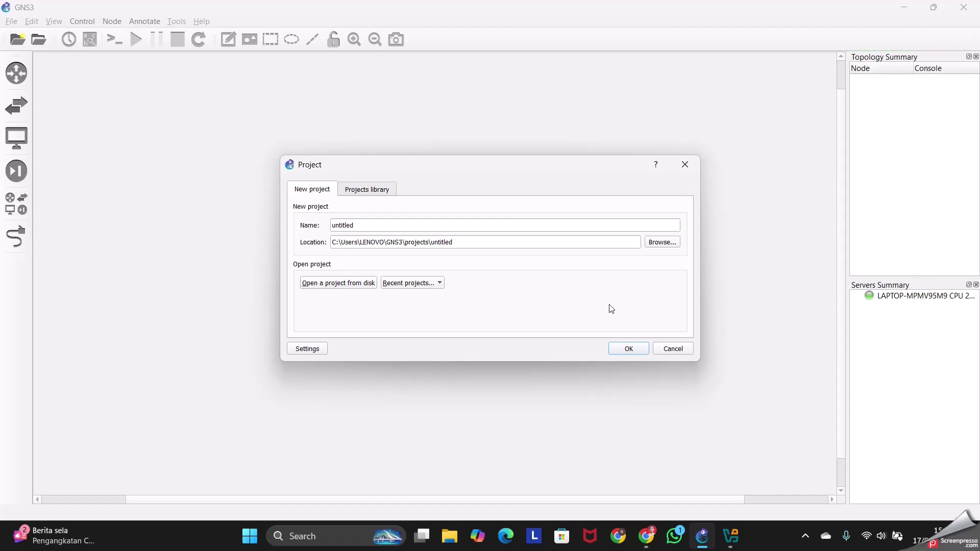
{"action": "left_click", "coordinate": [440, 226]}
{"action": "key", "text": "BackSpace"}
{"action": "key", "text": "BackSpace"}
{"action": "key", "text": "BackSpace"}
{"action": "key", "text": "BackSpace"}
{"action": "key", "text": "BackSpace"}
{"action": "type", "text": "firewall bas"}
{"action": "left_click", "coordinate": [381, 190]}
{"action": "left_click", "coordinate": [313, 191]}
{"action": "left_click", "coordinate": [628, 349]}
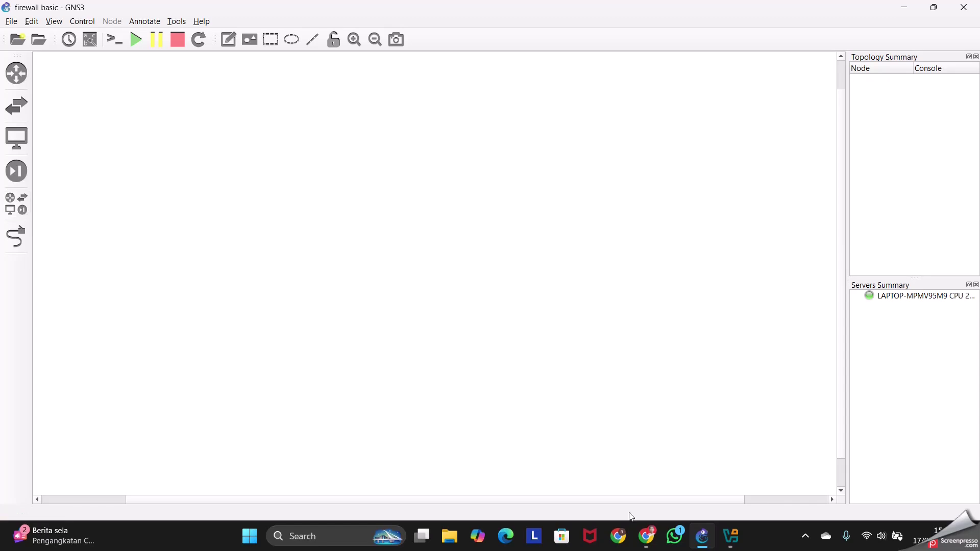
- Switch to Chrome to examine the fw1.jpg topology diagram, and return to GNS3
{"action": "left_click", "coordinate": [647, 536]}
{"action": "left_click", "coordinate": [595, 309]}
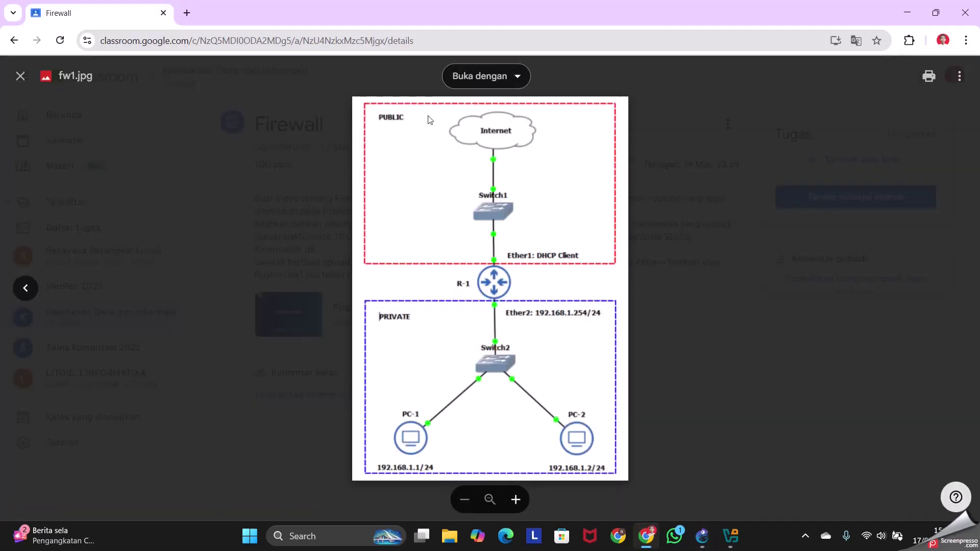
{"action": "left_click", "coordinate": [907, 12]}
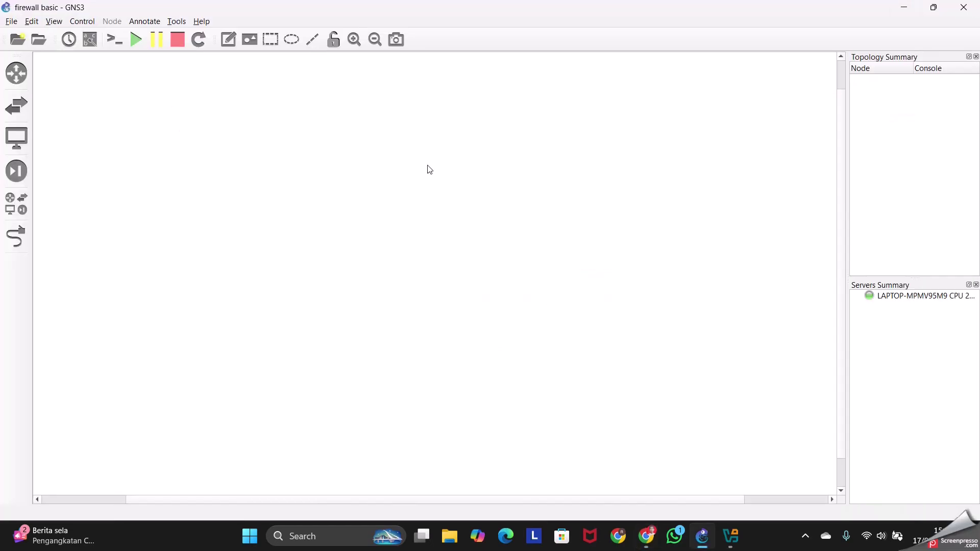
- List all available devices and check the Ethernet interfaces of the Internet template without changing it
{"action": "left_click", "coordinate": [16, 203]}
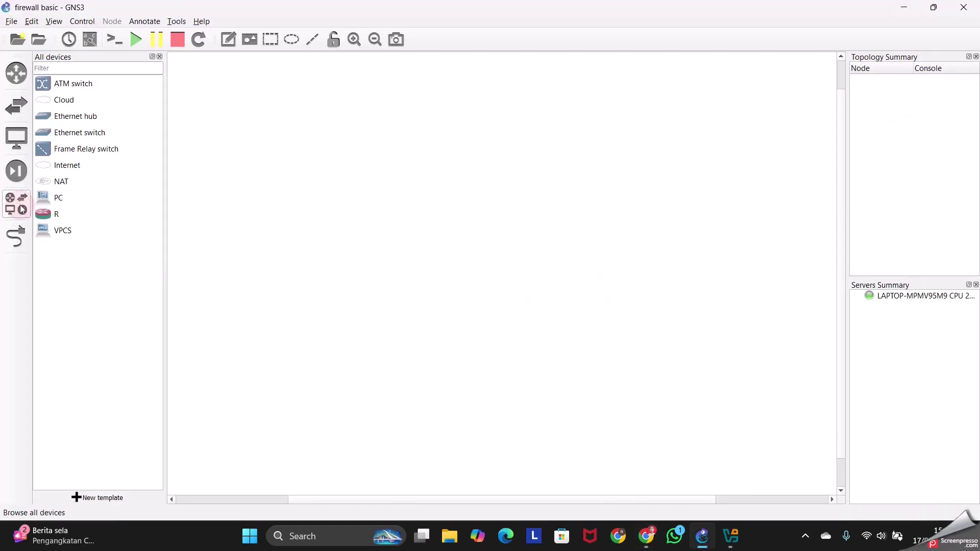
{"action": "double_click", "coordinate": [62, 168]}
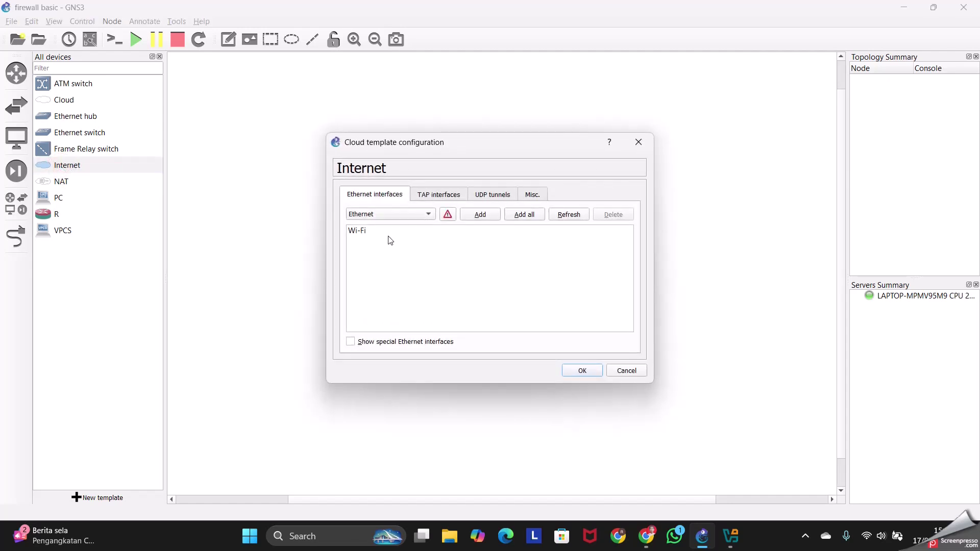
{"action": "left_click", "coordinate": [638, 141]}
{"action": "left_click", "coordinate": [57, 198]}
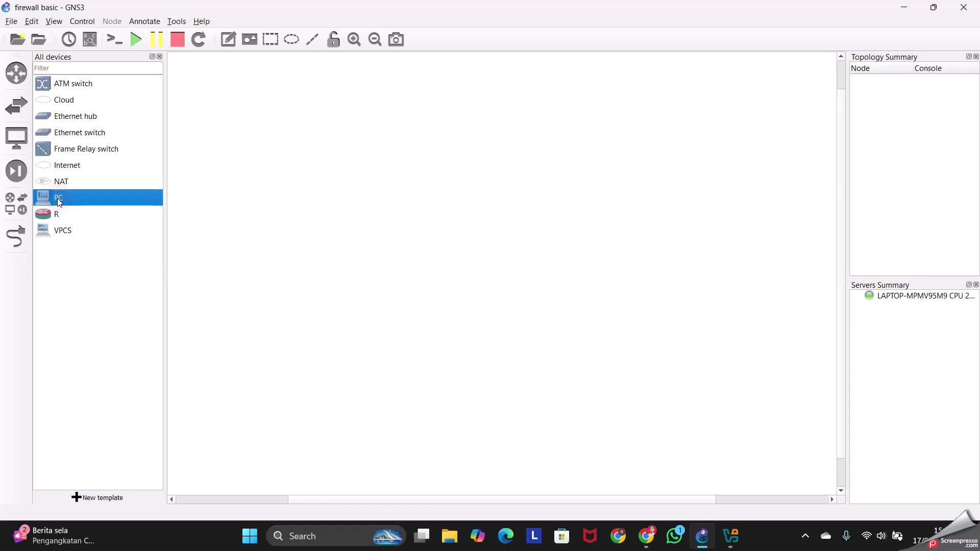
{"action": "left_click", "coordinate": [57, 213]}
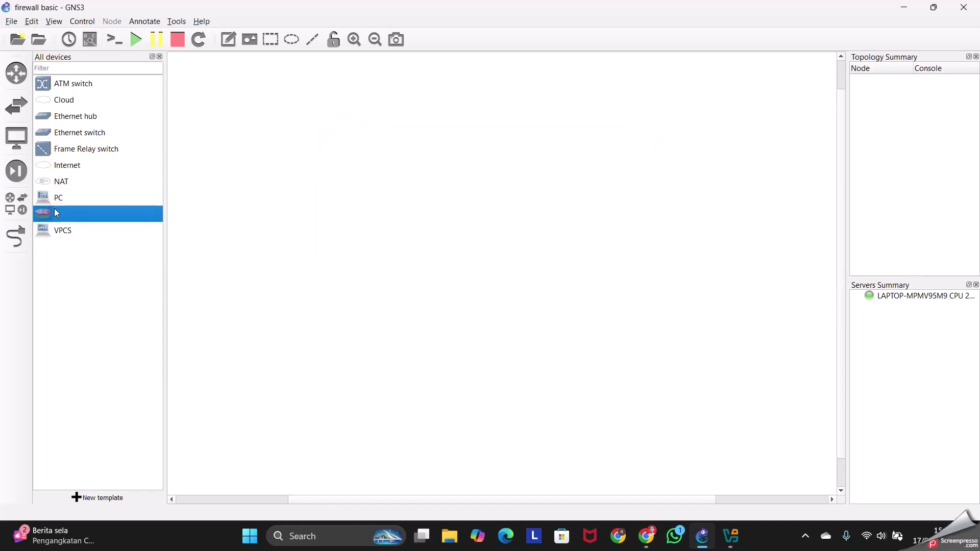
{"action": "left_click", "coordinate": [73, 133]}
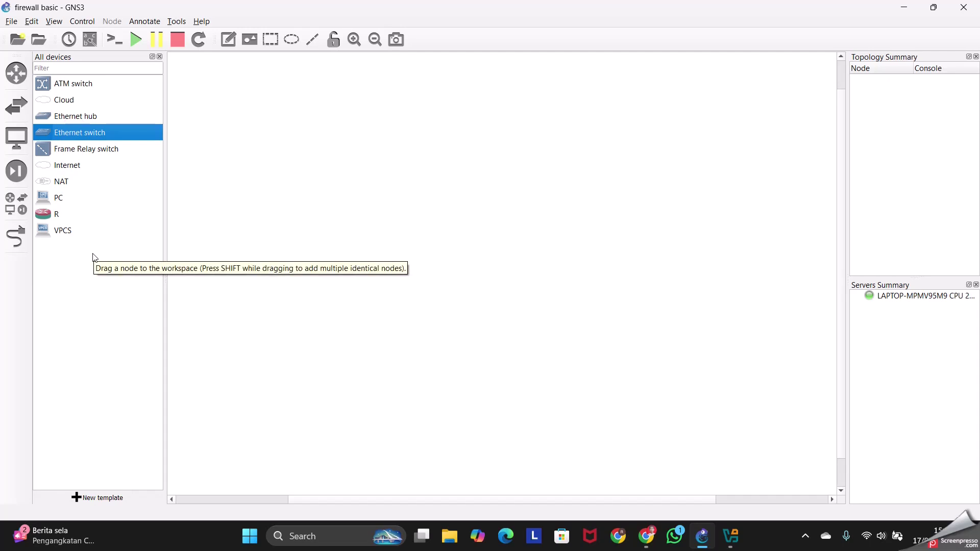
- Place an Internet node in the workspace, an Ethernet switch below it, and an R router below the switch
{"action": "left_click_drag", "start_coordinate": [71, 168], "coordinate": [156, 155]}
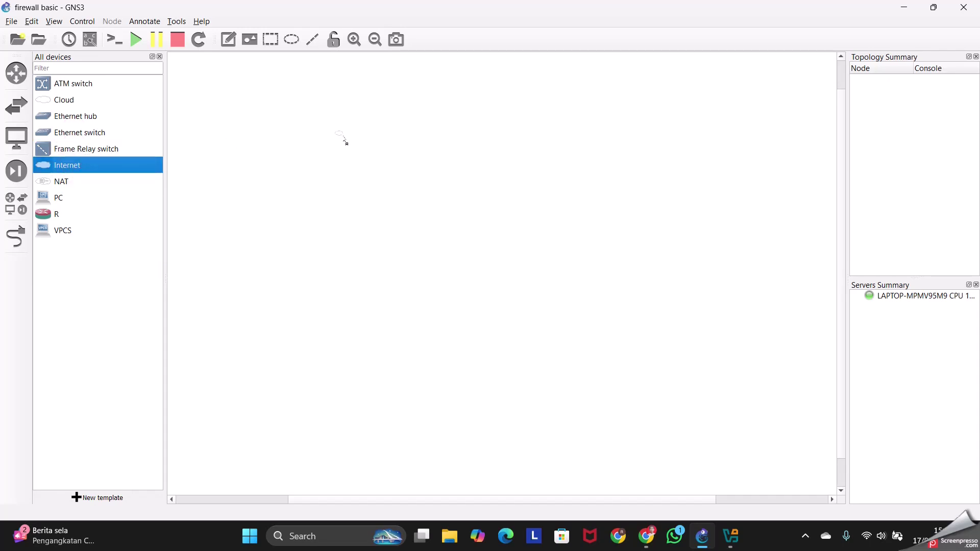
{"action": "left_click_drag", "start_coordinate": [354, 143], "coordinate": [354, 141]}
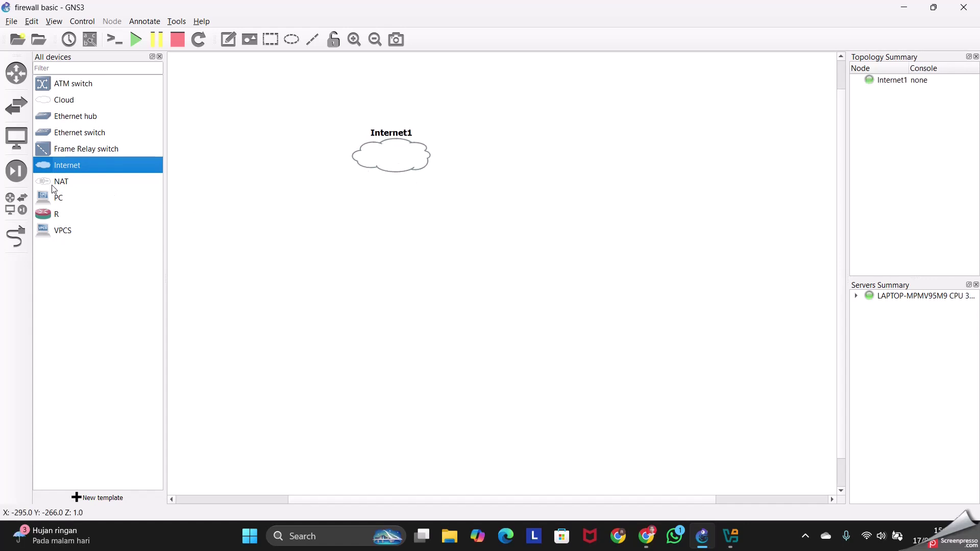
{"action": "left_click_drag", "start_coordinate": [79, 138], "coordinate": [399, 227]}
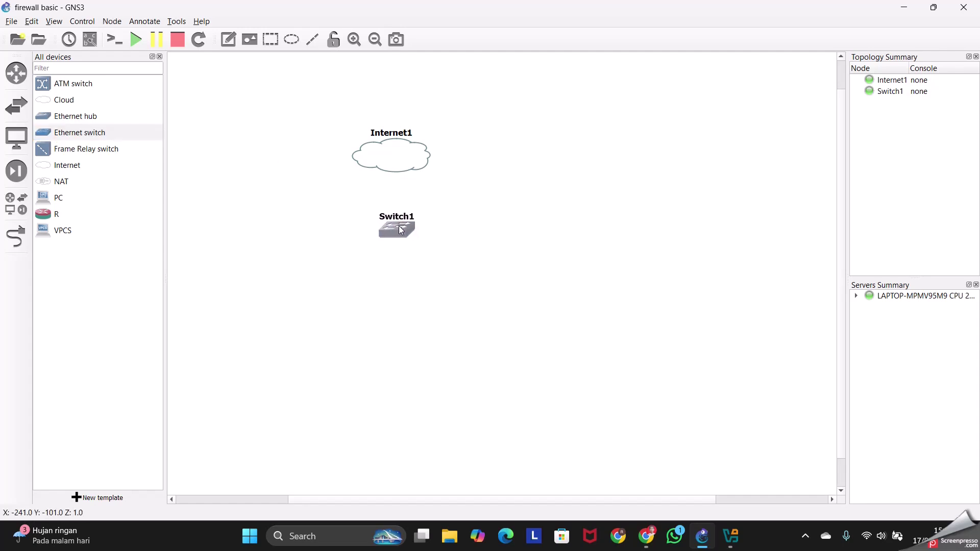
{"action": "left_click_drag", "start_coordinate": [49, 214], "coordinate": [395, 293]}
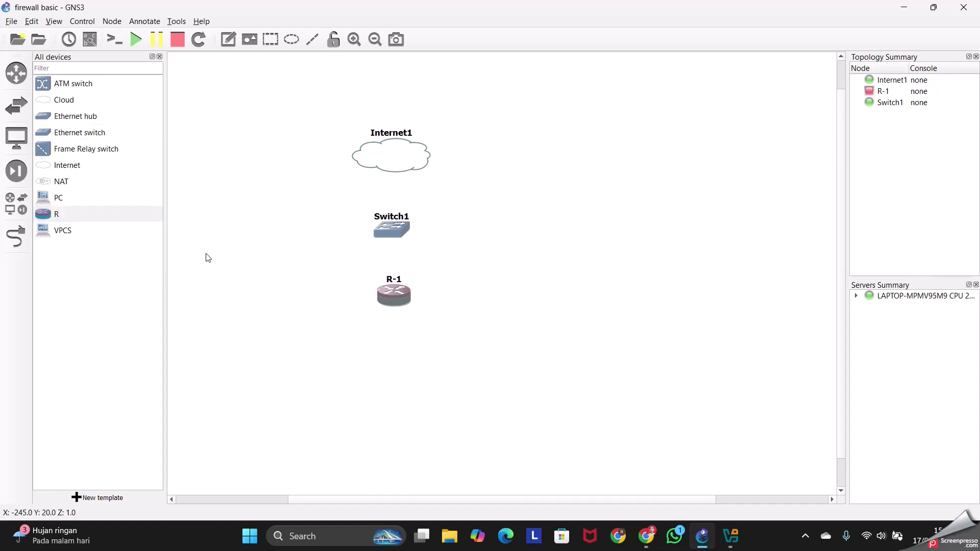
- Add a second Ethernet switch below router R-1 and align both in one column with the nodes above
{"action": "left_click_drag", "start_coordinate": [55, 132], "coordinate": [412, 371]}
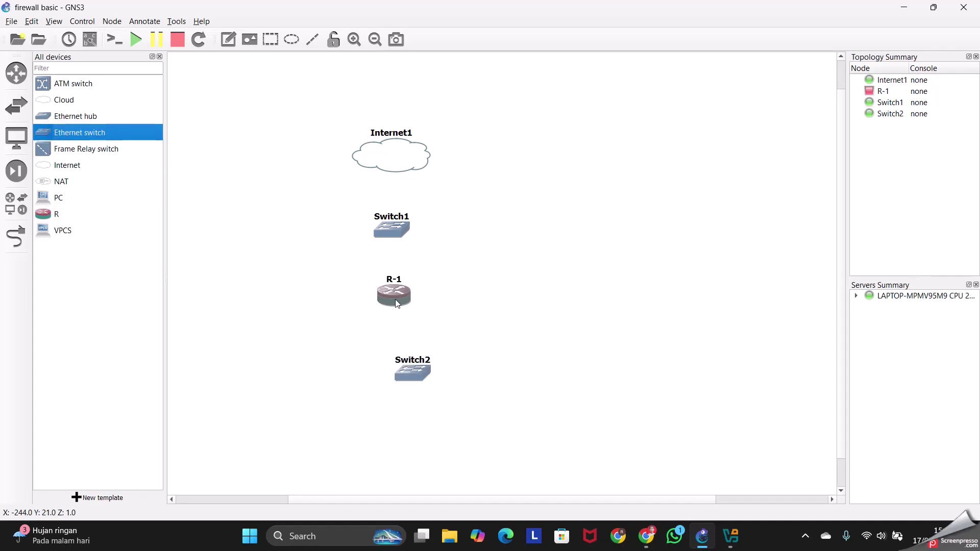
{"action": "left_click_drag", "start_coordinate": [398, 304], "coordinate": [394, 302]}
{"action": "left_click_drag", "start_coordinate": [409, 367], "coordinate": [387, 360]}
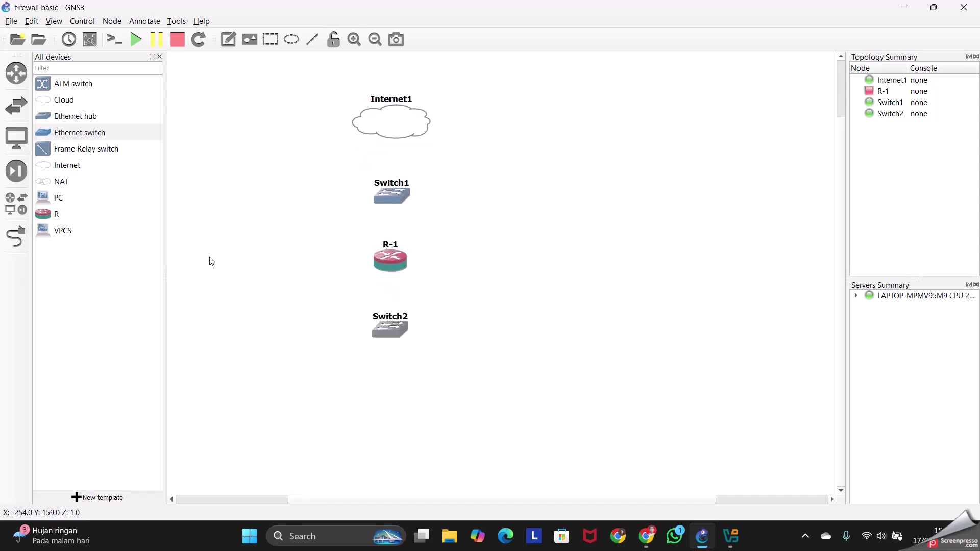
- Place two PC nodes below Switch2, one on each side of it
{"action": "left_click_drag", "start_coordinate": [51, 199], "coordinate": [307, 398]}
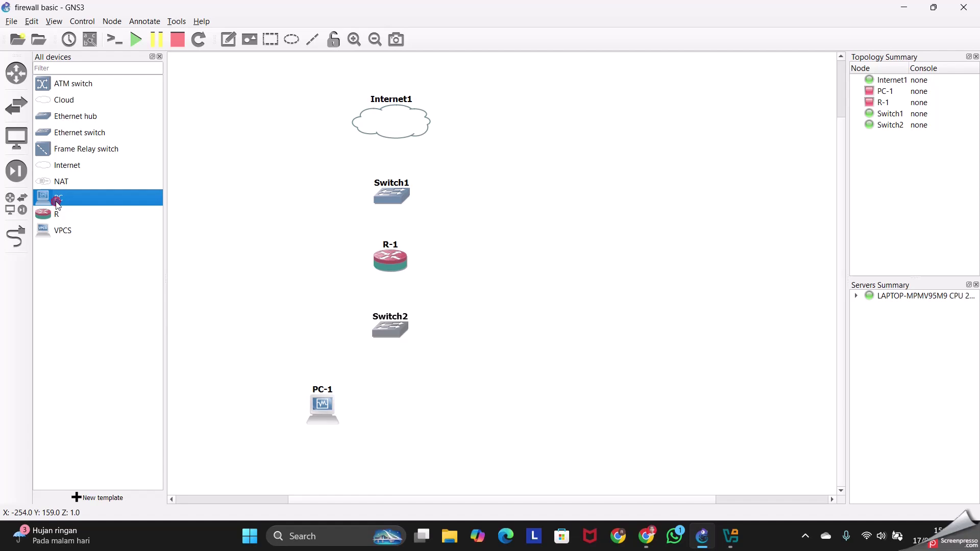
{"action": "left_click_drag", "start_coordinate": [54, 199], "coordinate": [492, 401]}
{"action": "left_click", "coordinate": [498, 407]}
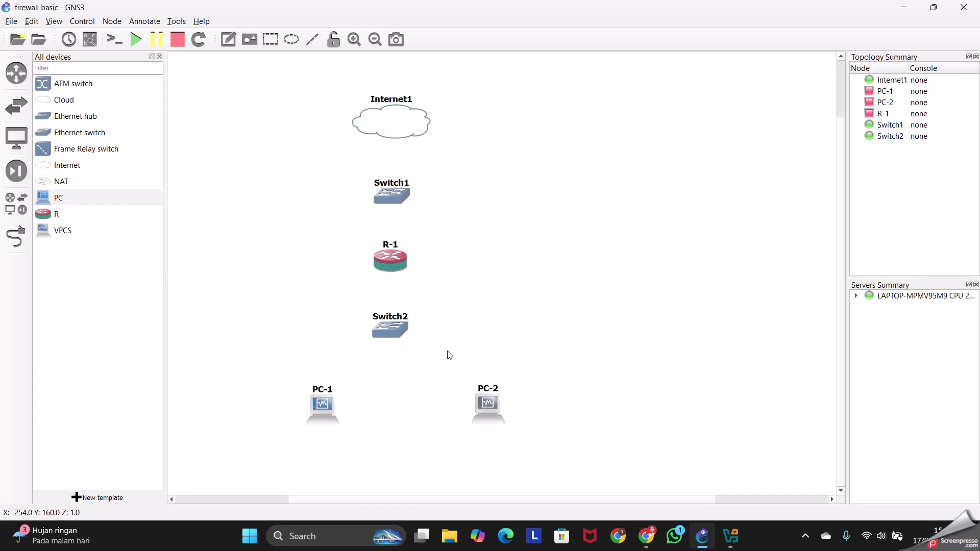
- Link the Wi-Fi port of Internet1 to Ethernet0 on Switch1
{"action": "left_click", "coordinate": [17, 236]}
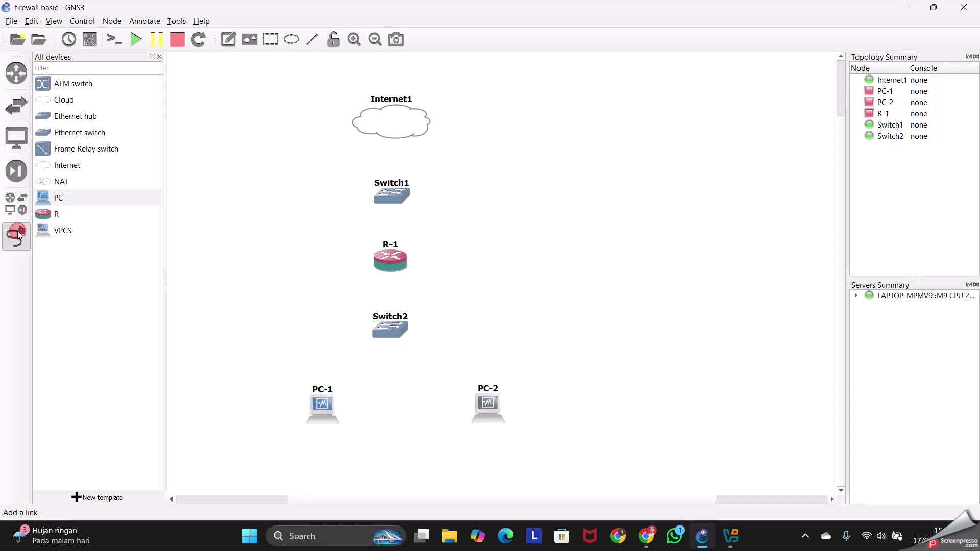
{"action": "left_click", "coordinate": [397, 120]}
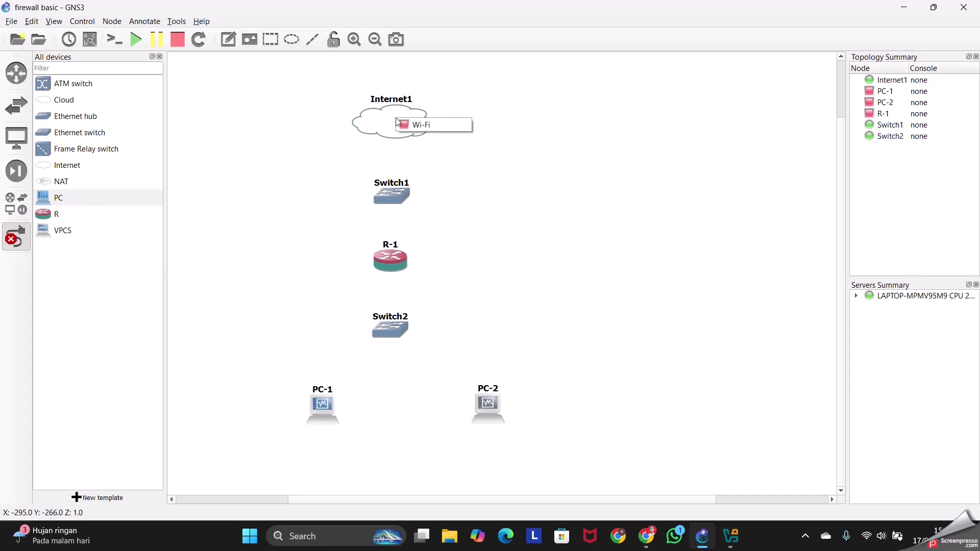
{"action": "left_click", "coordinate": [421, 124]}
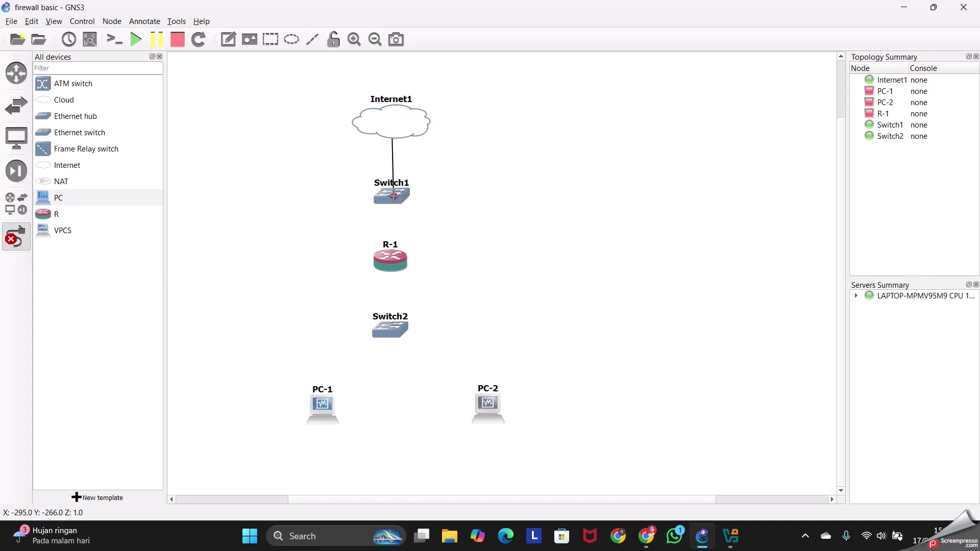
{"action": "left_click", "coordinate": [395, 197]}
{"action": "left_click", "coordinate": [419, 203]}
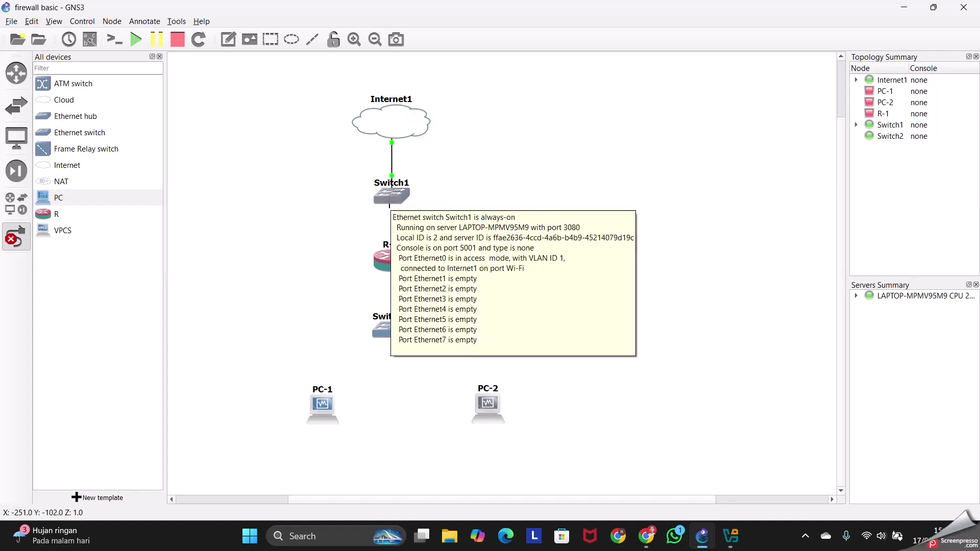
- Link Ethernet1 on Switch1 to Eth0 on router R-1
{"action": "left_click", "coordinate": [396, 197]}
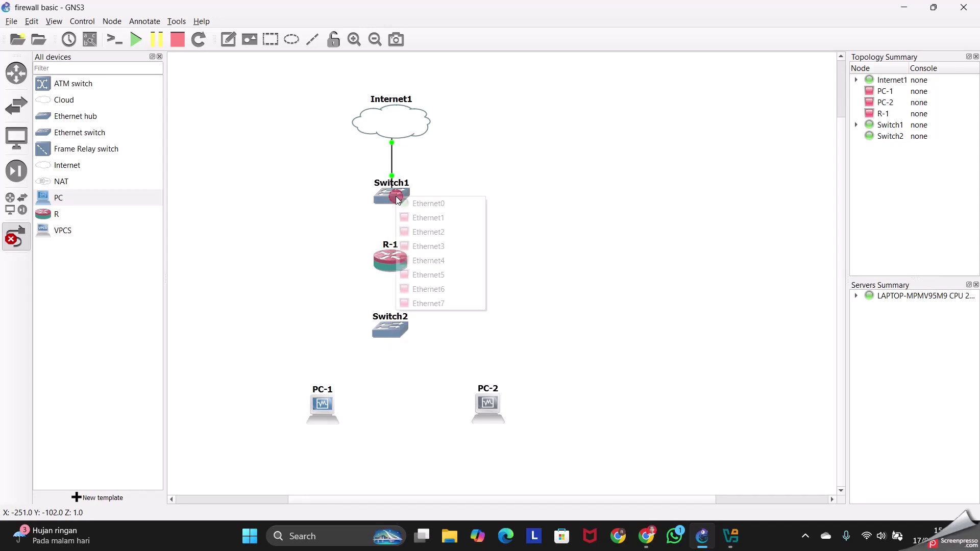
{"action": "left_click", "coordinate": [419, 218]}
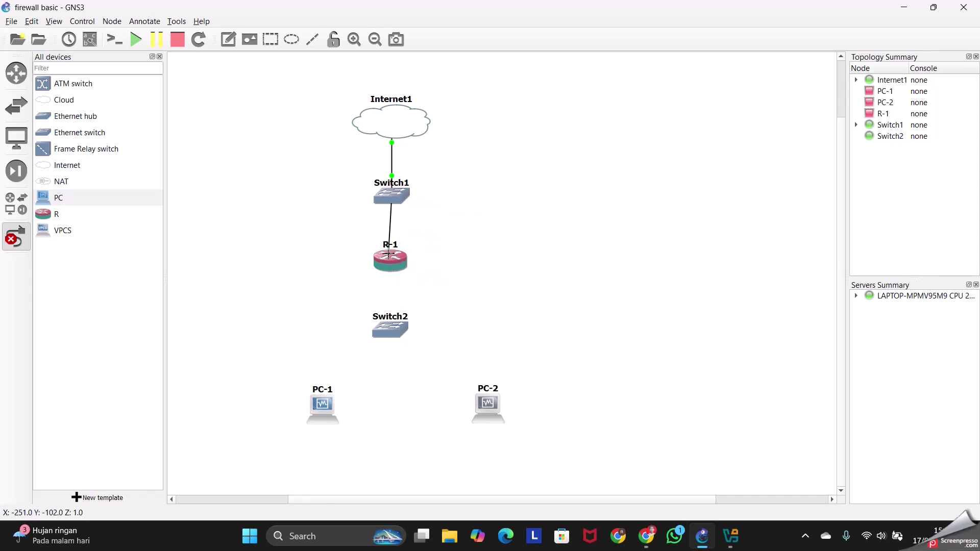
{"action": "left_click", "coordinate": [390, 255]}
{"action": "left_click", "coordinate": [411, 259]}
- Link Eth1 on router R-1 to Ethernet0 on Switch2
{"action": "left_click", "coordinate": [396, 257]}
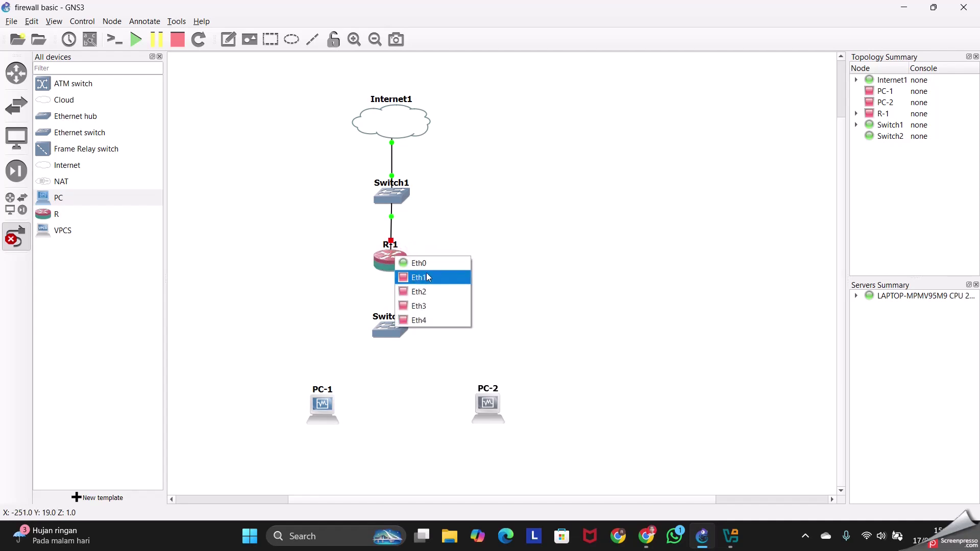
{"action": "left_click", "coordinate": [428, 278]}
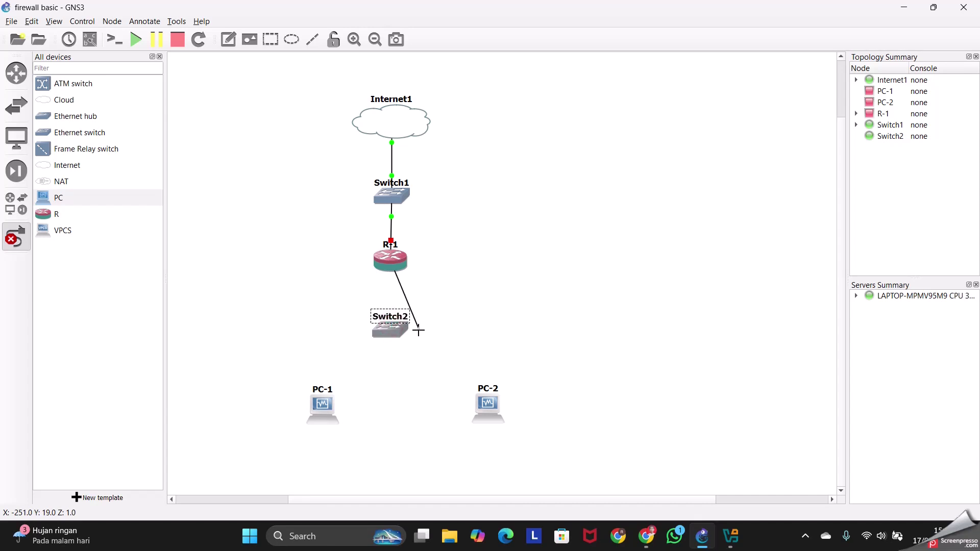
{"action": "left_click", "coordinate": [392, 330]}
{"action": "left_click", "coordinate": [418, 338]}
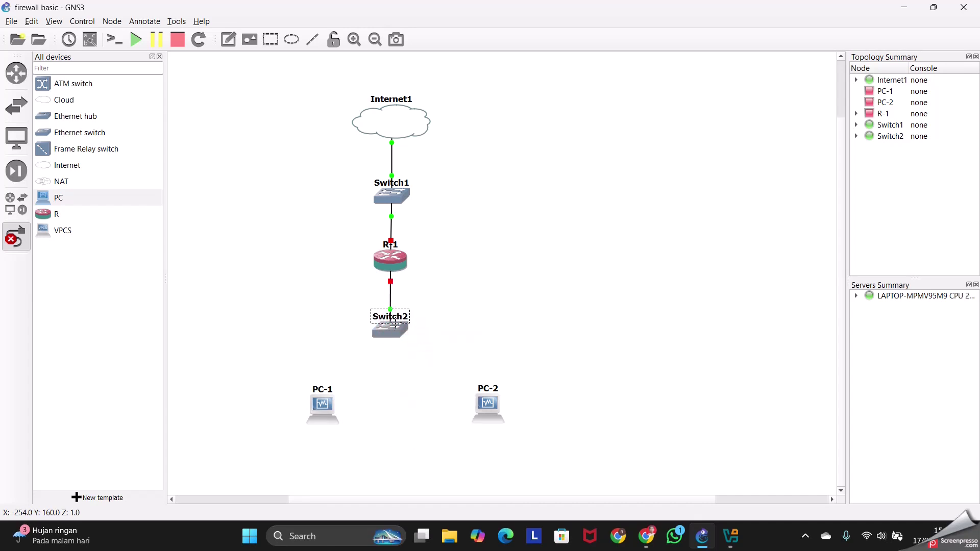
- Link Ethernet1 on Switch2 to the LAN port of PC-1
{"action": "left_click", "coordinate": [390, 330]}
{"action": "left_click", "coordinate": [416, 346]}
{"action": "left_click", "coordinate": [323, 403]}
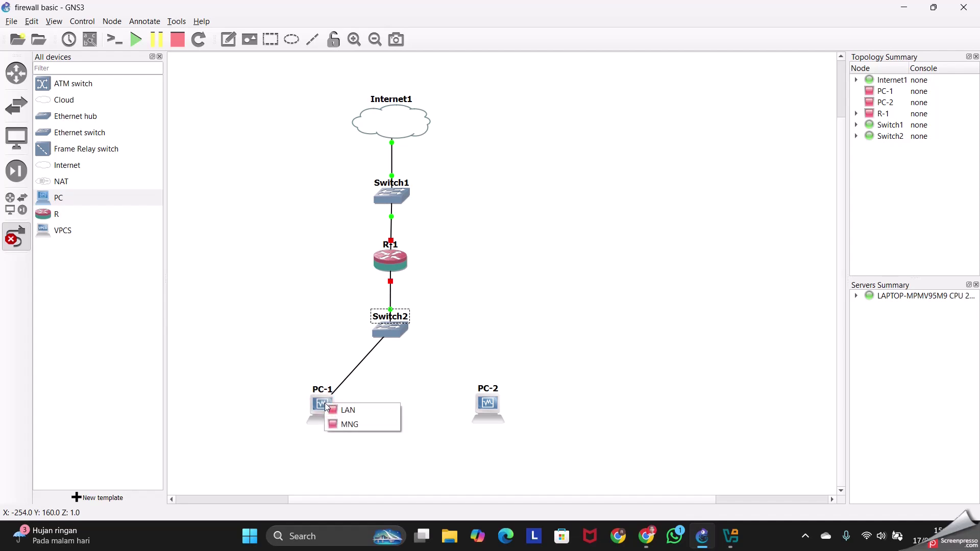
{"action": "left_click", "coordinate": [342, 412]}
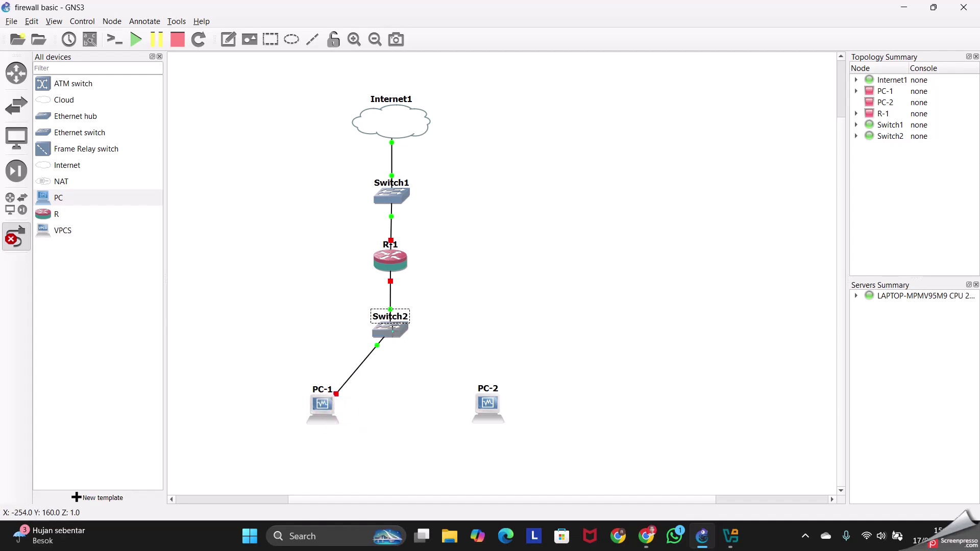
- Link Ethernet2 on Switch2 to the LAN port of PC-2 and leave link mode
{"action": "left_click", "coordinate": [392, 331]}
{"action": "left_click", "coordinate": [426, 368]}
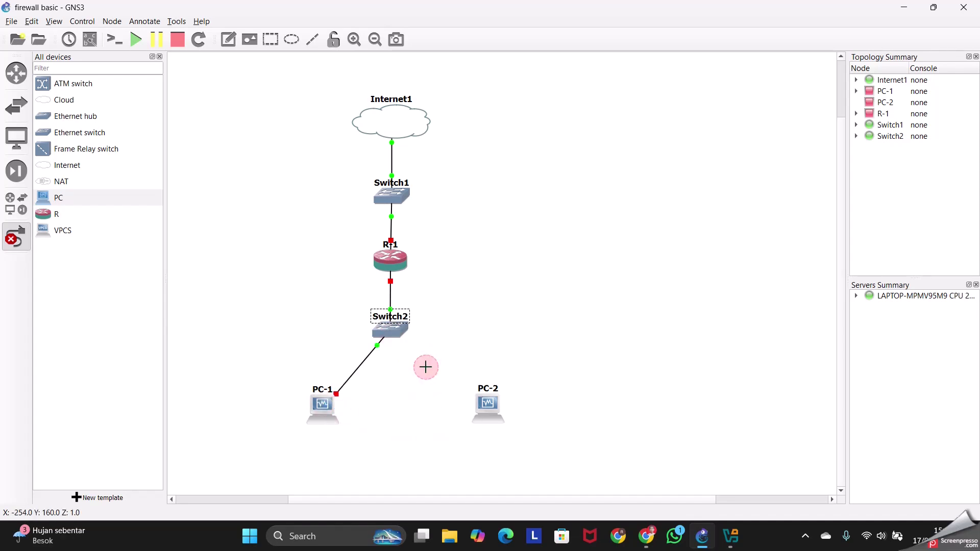
{"action": "left_click", "coordinate": [487, 408]}
{"action": "left_click", "coordinate": [508, 412]}
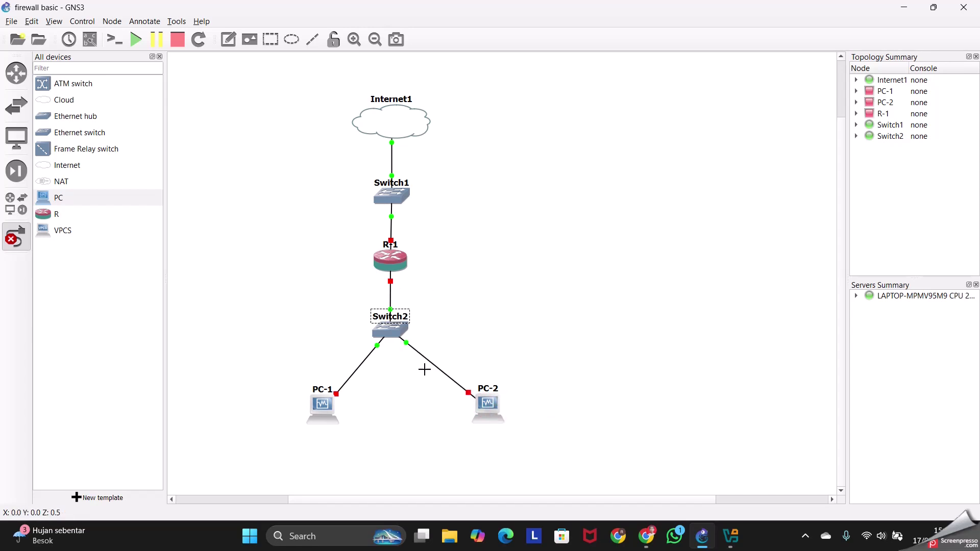
{"action": "left_click", "coordinate": [15, 240]}
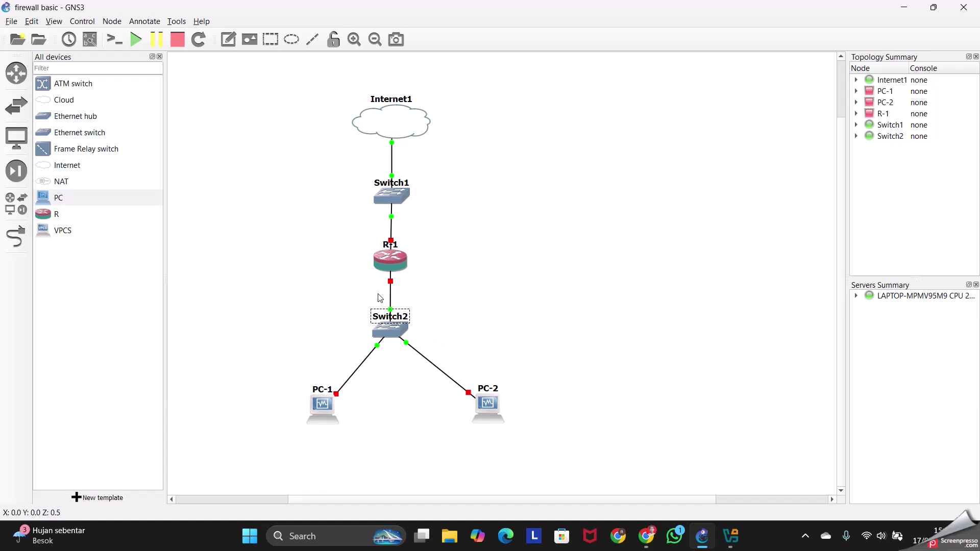
- Start all devices in the topology and confirm the start
{"action": "mouse_move", "coordinate": [384, 330]}
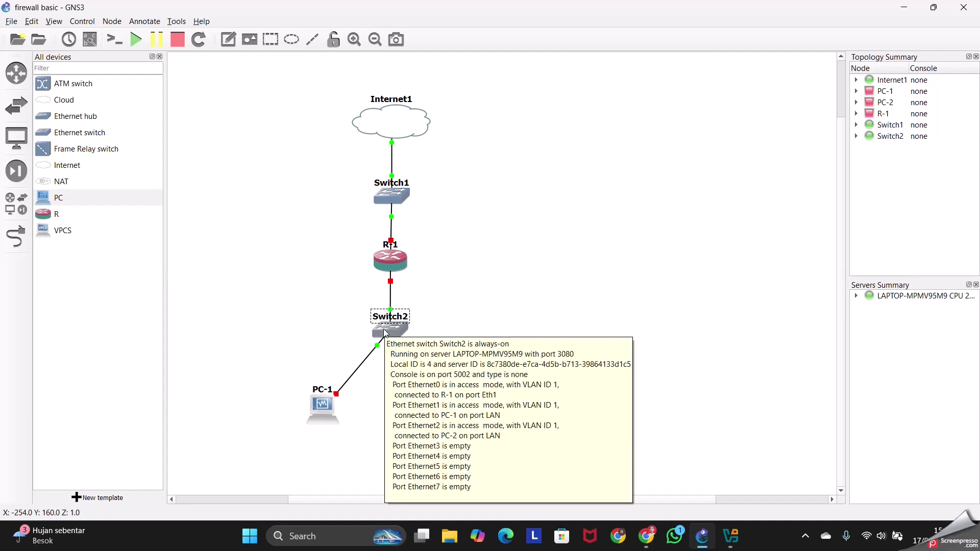
{"action": "left_click", "coordinate": [475, 268]}
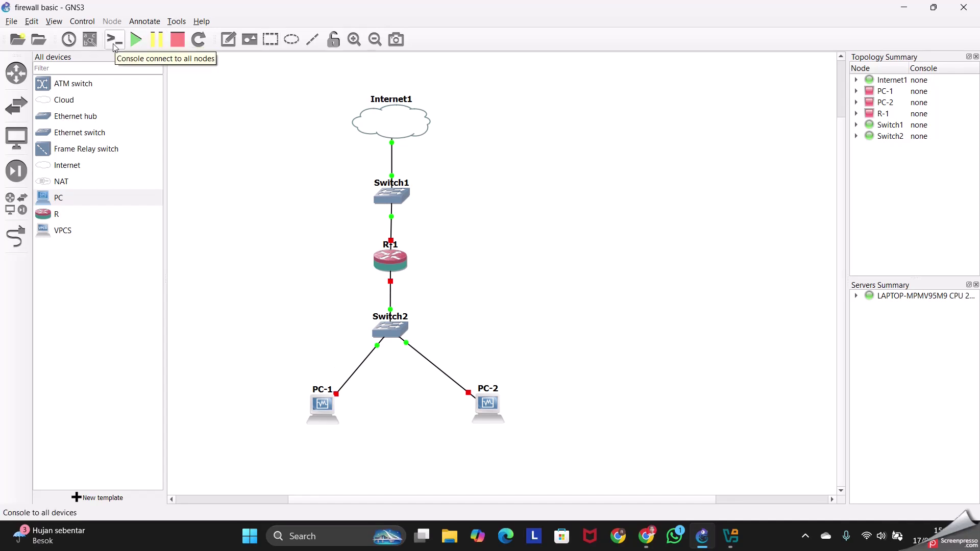
{"action": "left_click", "coordinate": [137, 39]}
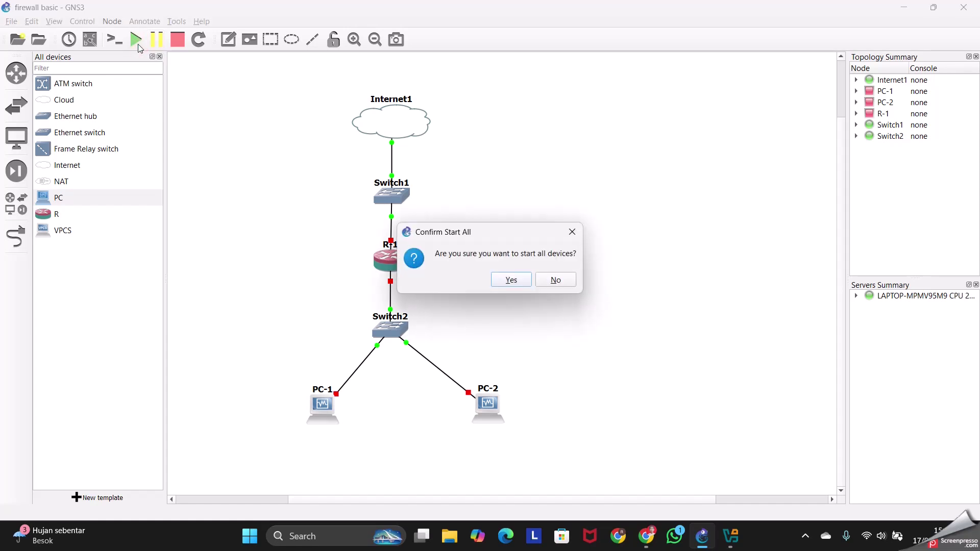
{"action": "left_click", "coordinate": [513, 280]}
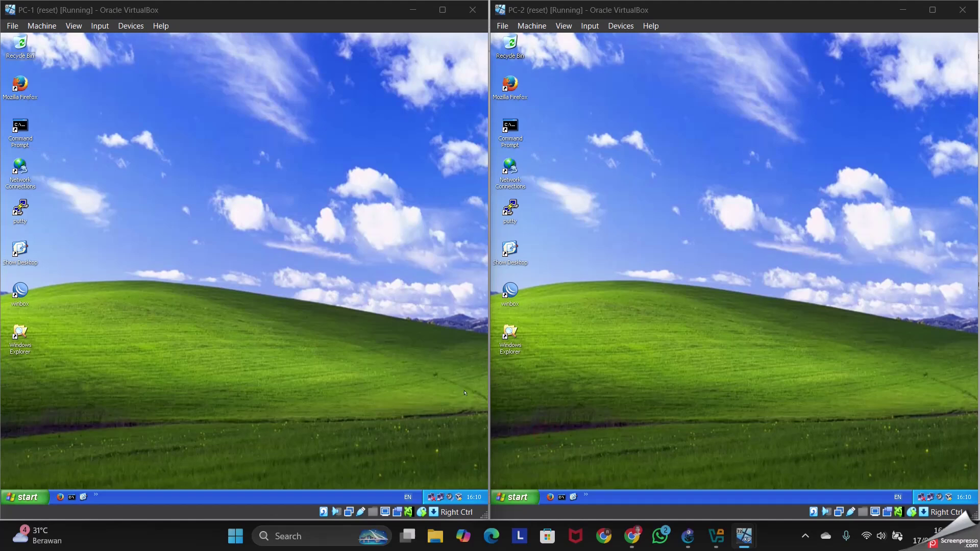
- Switch to VirtualBox Manager and open the network attachment settings of Adapter 1 on the R-1 machine
{"action": "left_click", "coordinate": [676, 427]}
{"action": "mouse_move", "coordinate": [744, 536]}
{"action": "left_click", "coordinate": [714, 539]}
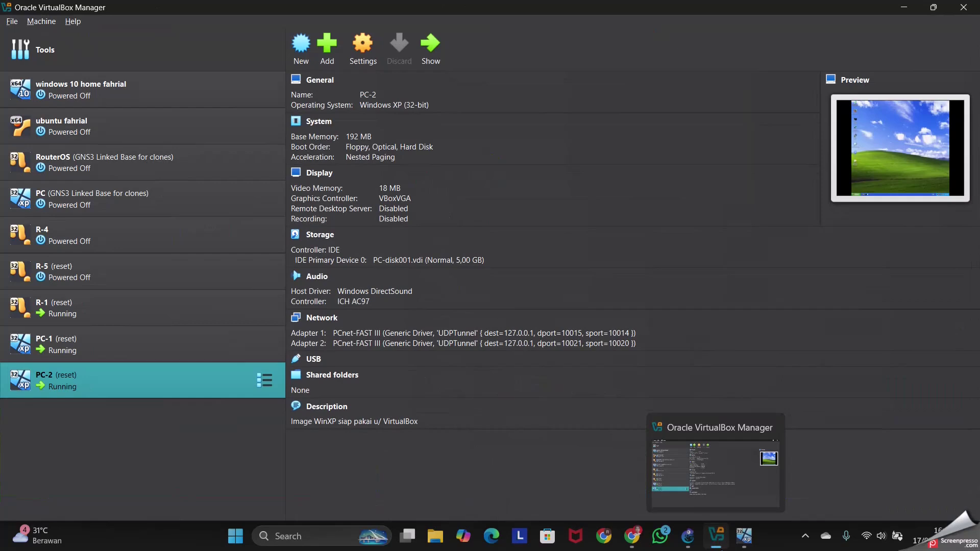
{"action": "left_click", "coordinate": [715, 472]}
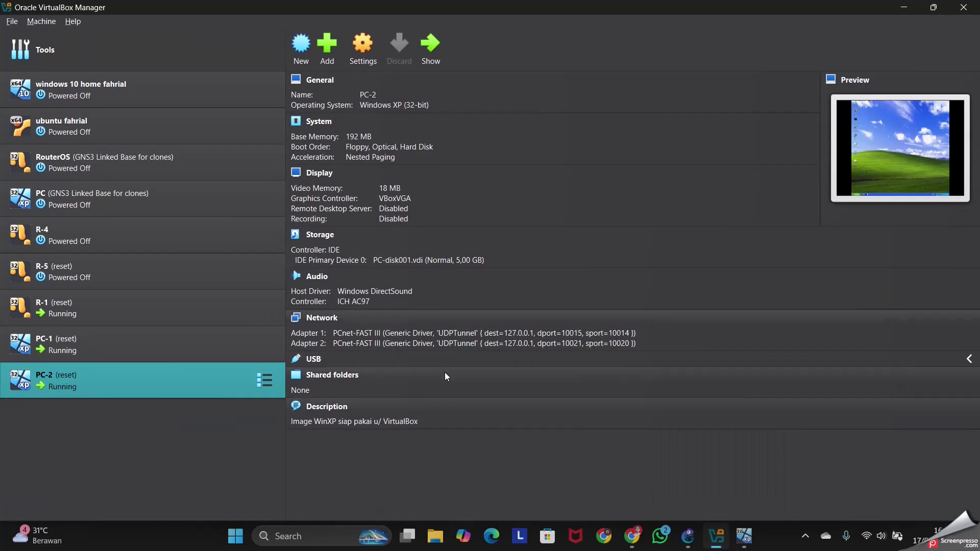
{"action": "left_click", "coordinate": [171, 308]}
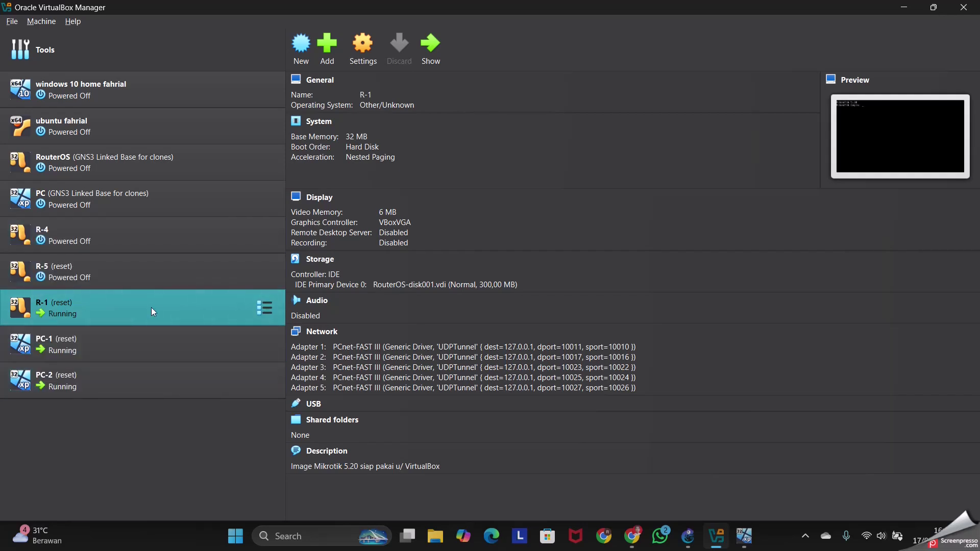
{"action": "left_click", "coordinate": [424, 352]}
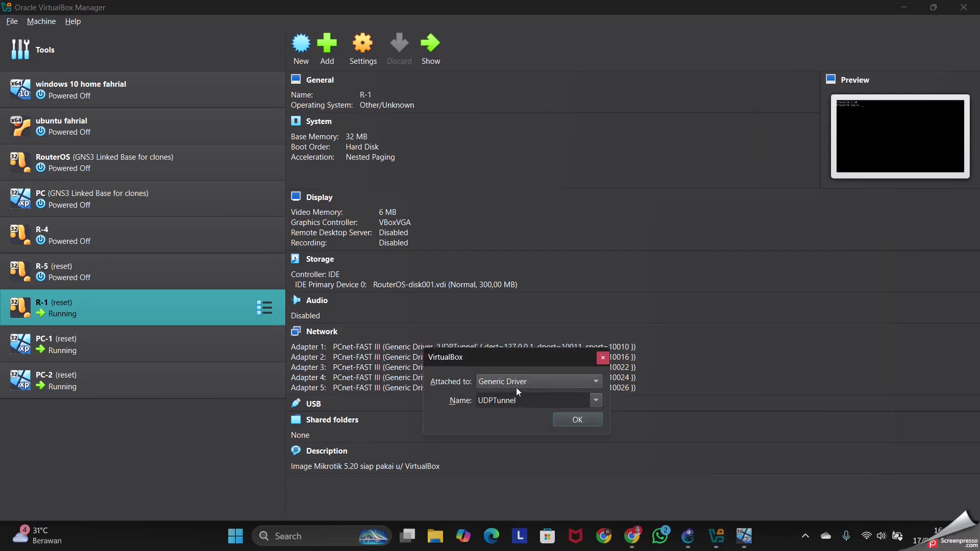
- Try Bridged Adapter and NAT in turn as the attachment type for R-1's Adapter 1
{"action": "left_click", "coordinate": [528, 382]}
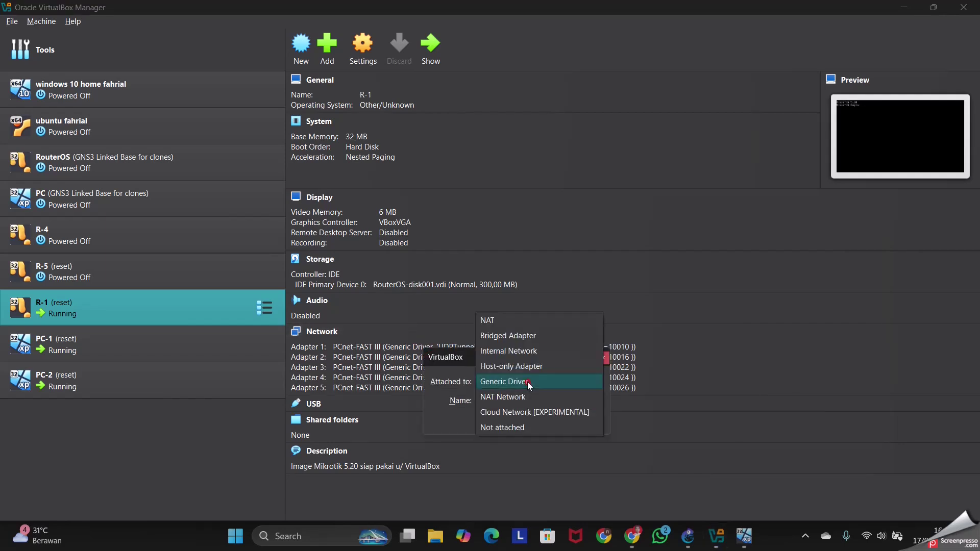
{"action": "left_click", "coordinate": [547, 337]}
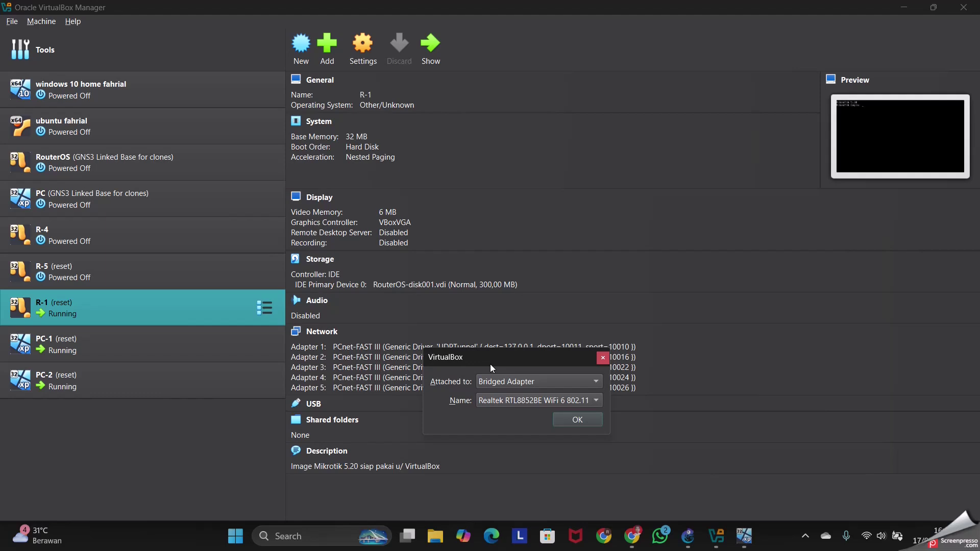
{"action": "left_click", "coordinate": [532, 384]}
{"action": "left_click", "coordinate": [558, 366]}
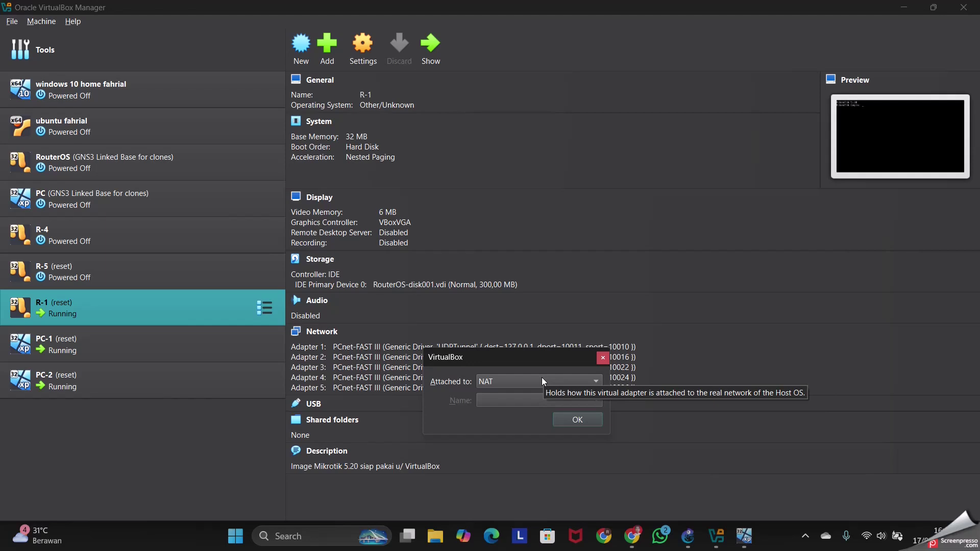
{"action": "left_click", "coordinate": [557, 383]}
{"action": "left_click", "coordinate": [534, 396]}
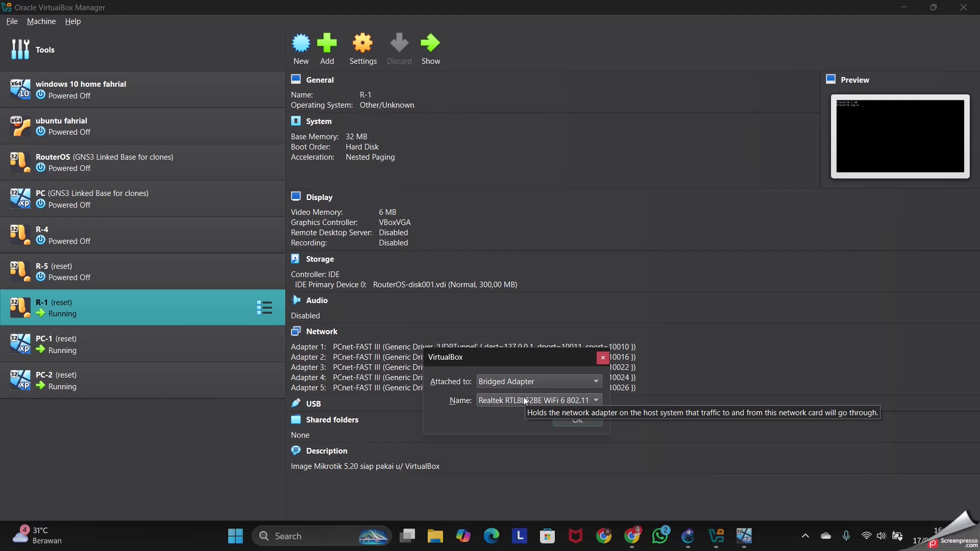
{"action": "left_click", "coordinate": [556, 379]}
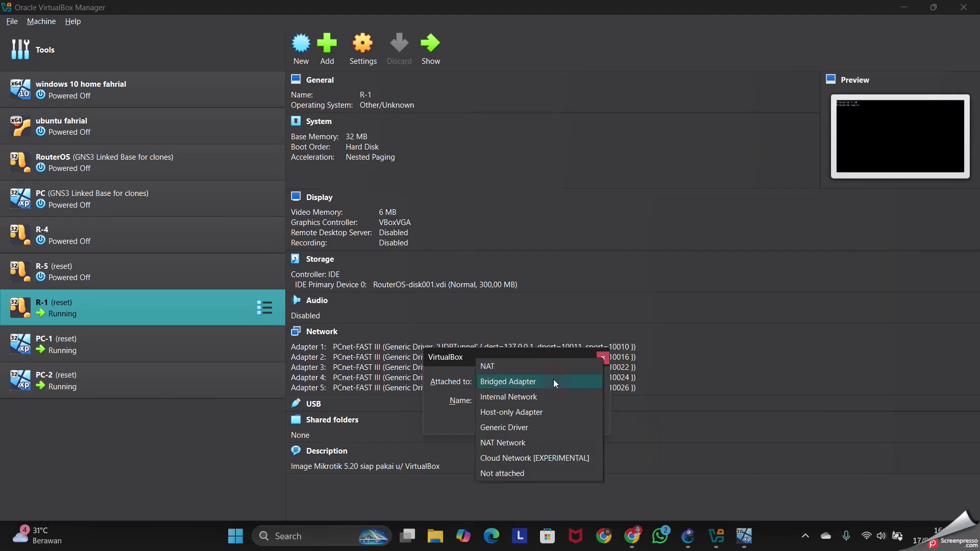
{"action": "left_click", "coordinate": [518, 380]}
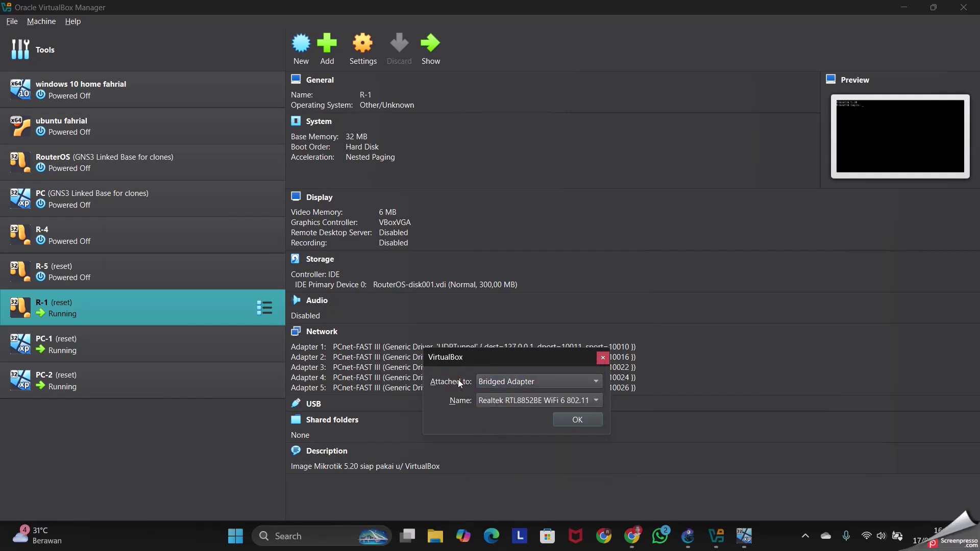
- Attach Adapter 1 of R-1 to NAT and apply the setting
{"action": "left_click", "coordinate": [568, 383]}
{"action": "left_click", "coordinate": [582, 365]}
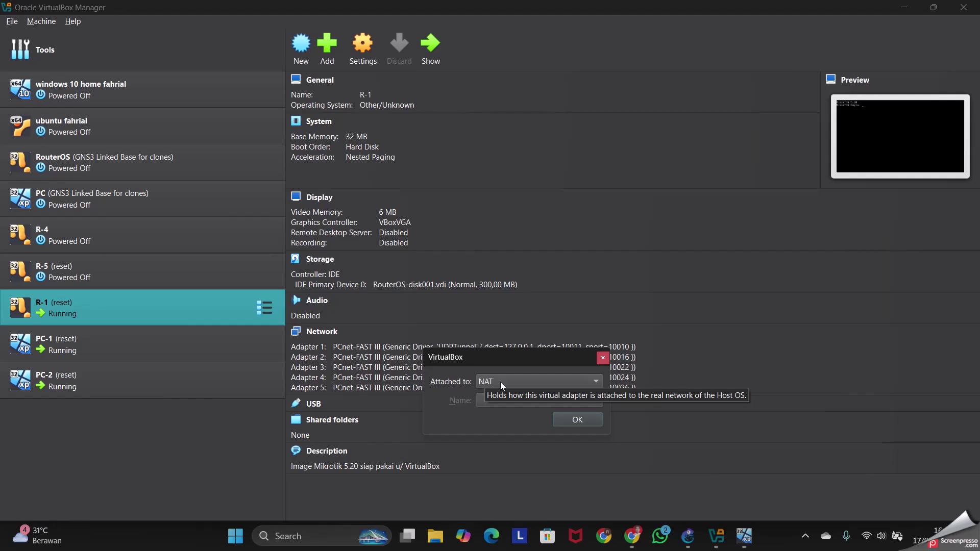
{"action": "left_click", "coordinate": [577, 419]}
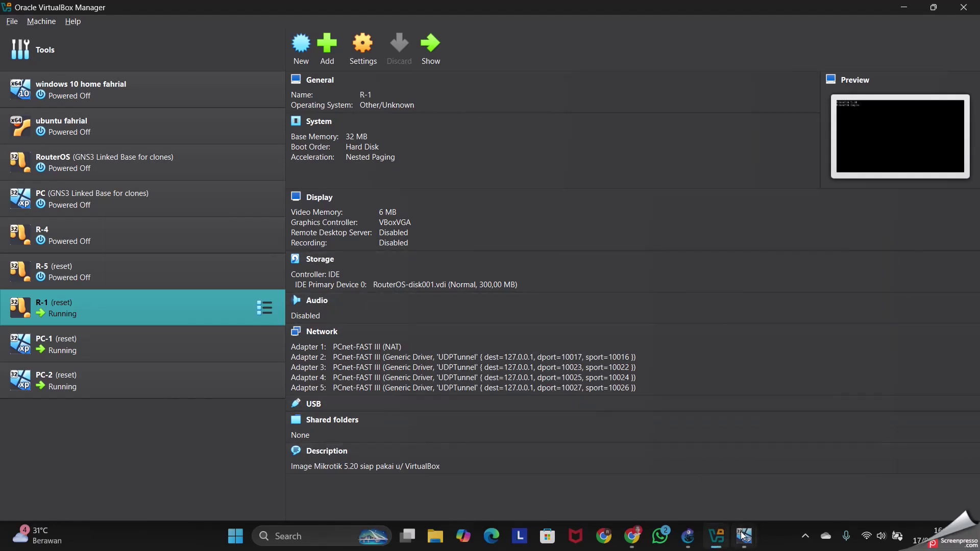
- Switch to the PC-1 virtual machine, launch WinBox and connect to the discovered MikroTik router by its MAC address
{"action": "mouse_move", "coordinate": [744, 537]}
{"action": "left_click", "coordinate": [633, 459]}
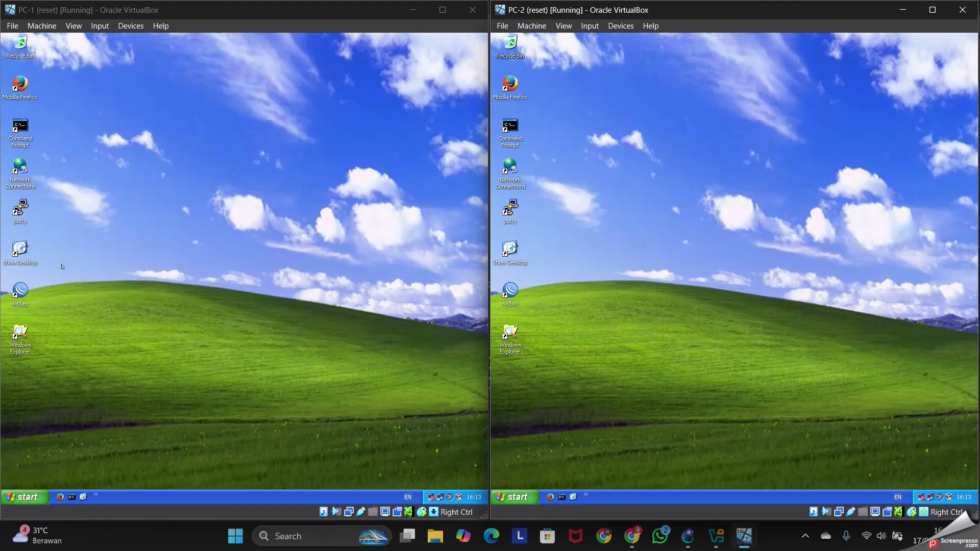
{"action": "double_click", "coordinate": [26, 290]}
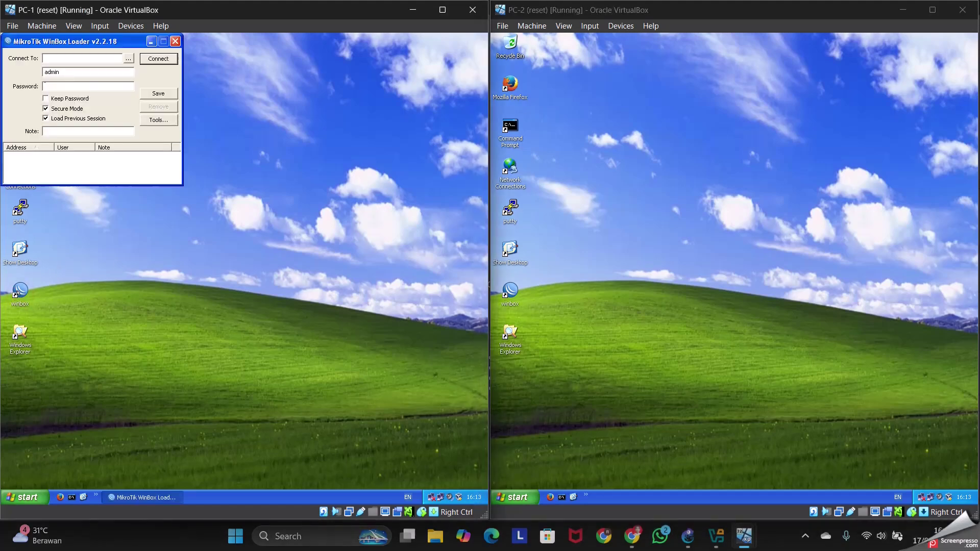
{"action": "left_click", "coordinate": [127, 58]}
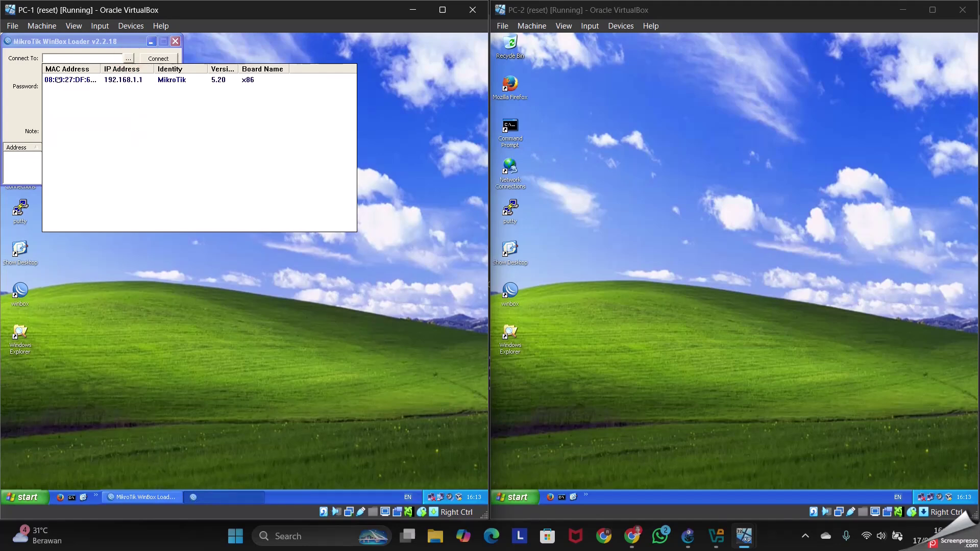
{"action": "left_click", "coordinate": [57, 79]}
{"action": "left_click", "coordinate": [154, 57]}
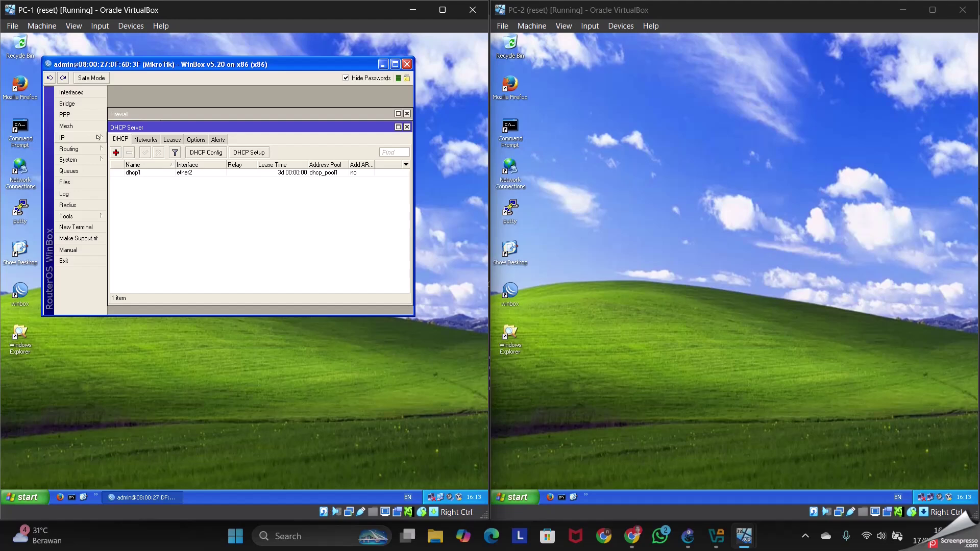
- Open the router's DHCP Client list and remove the existing ether1 entry
{"action": "left_click", "coordinate": [98, 137]}
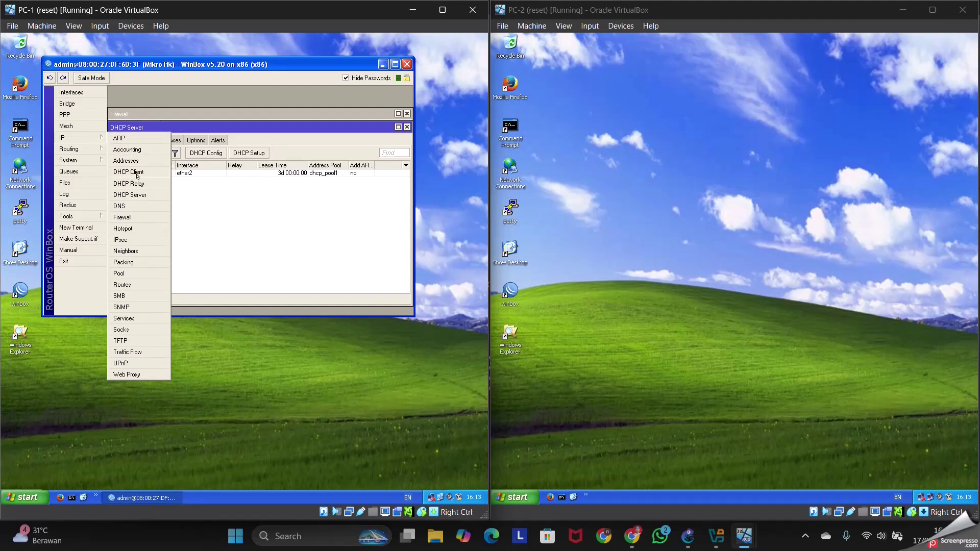
{"action": "left_click", "coordinate": [137, 173]}
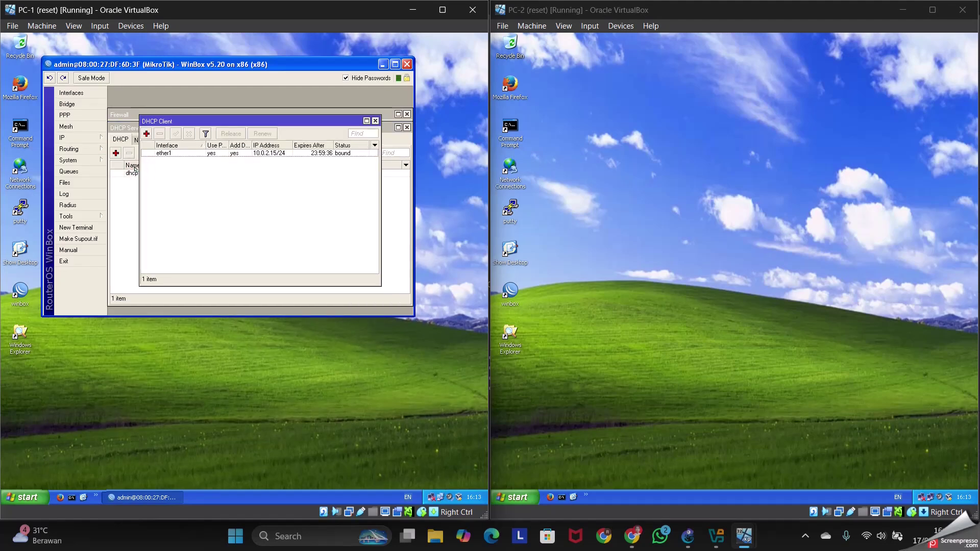
{"action": "left_click", "coordinate": [257, 152]}
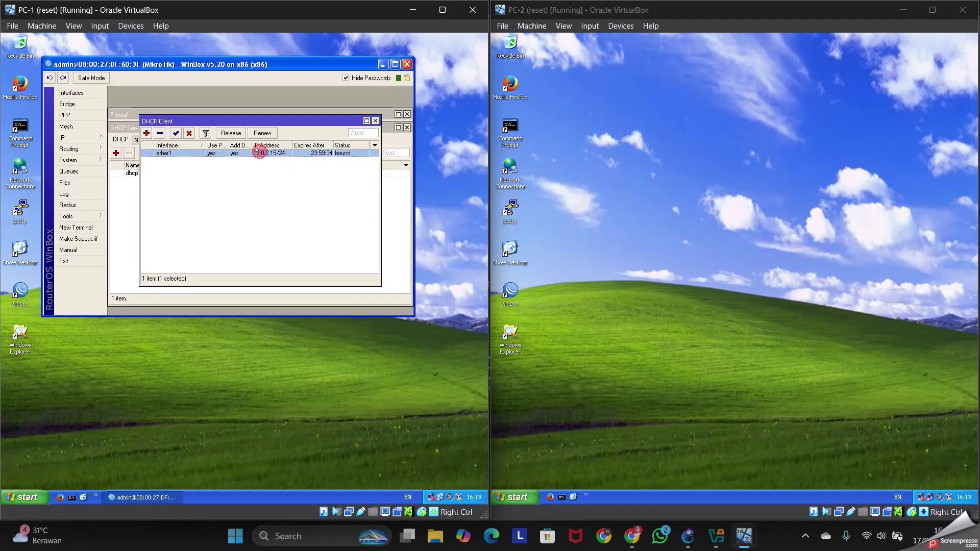
{"action": "left_click", "coordinate": [160, 133]}
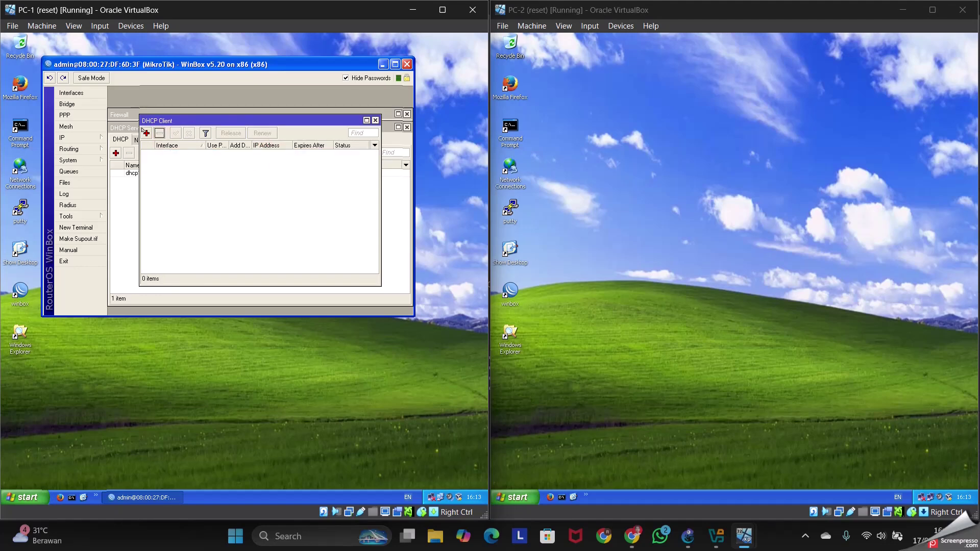
- Add a new DHCP client on interface ether1 with peer DNS, peer NTP and default route enabled
{"action": "left_click", "coordinate": [145, 132]}
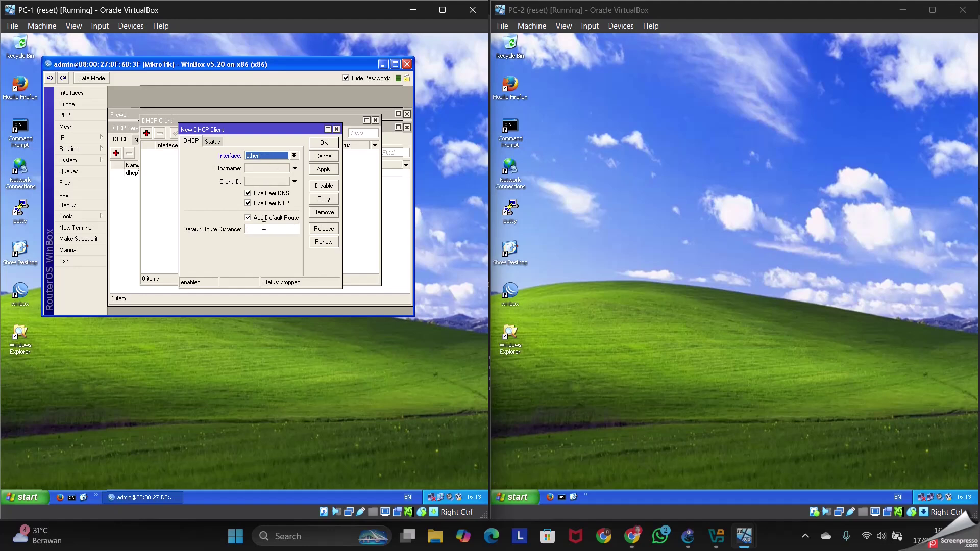
{"action": "left_click", "coordinate": [293, 154]}
{"action": "left_click", "coordinate": [293, 155]}
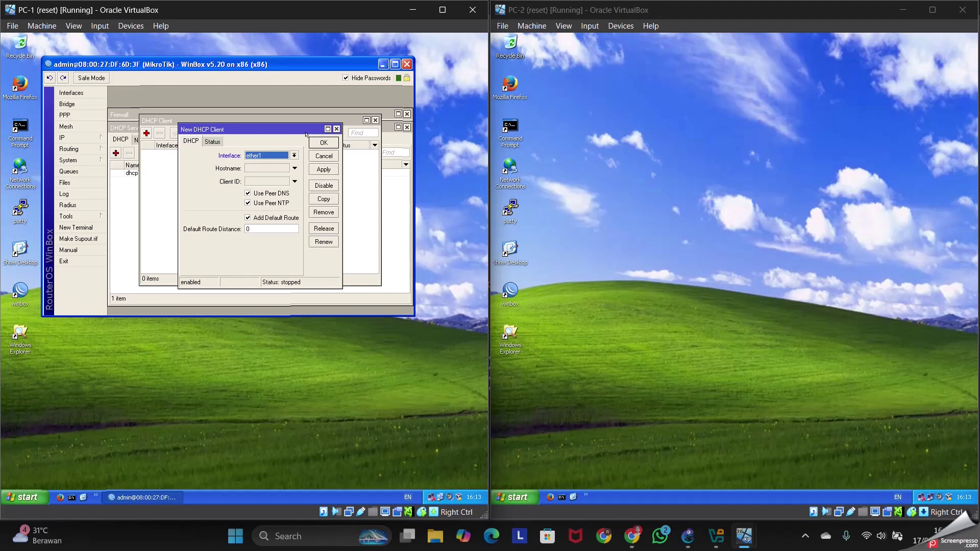
{"action": "left_click", "coordinate": [323, 143]}
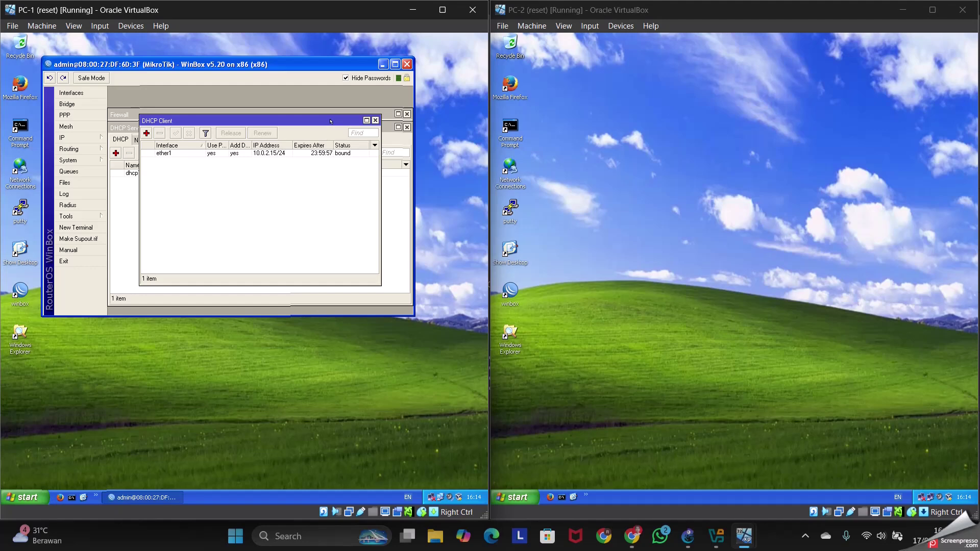
- Test the router's internet connection by running ping 8.8.8.8 in a new terminal, and stop it after a few replies
{"action": "left_click", "coordinate": [91, 226]}
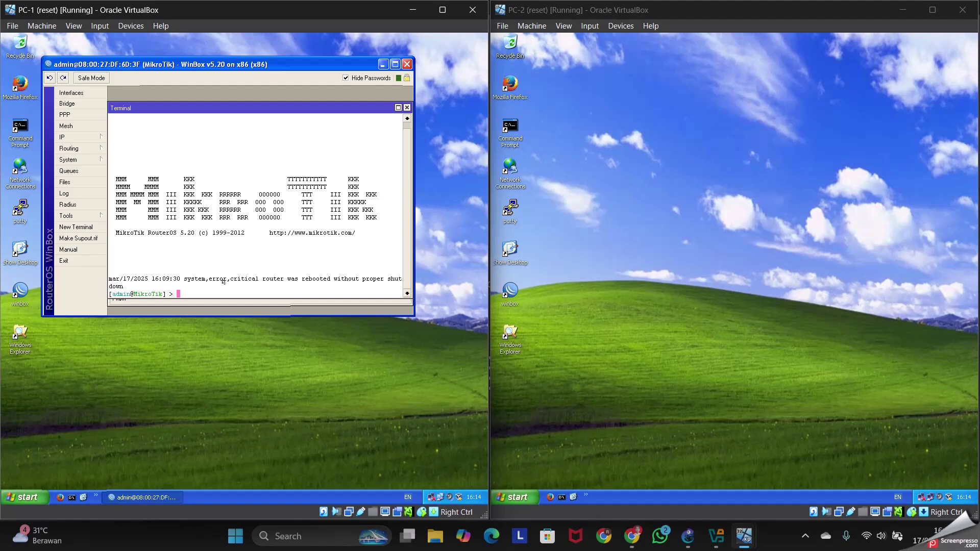
{"action": "type", "text": "ping 8.8.8.8"}
{"action": "key", "text": "Return"}
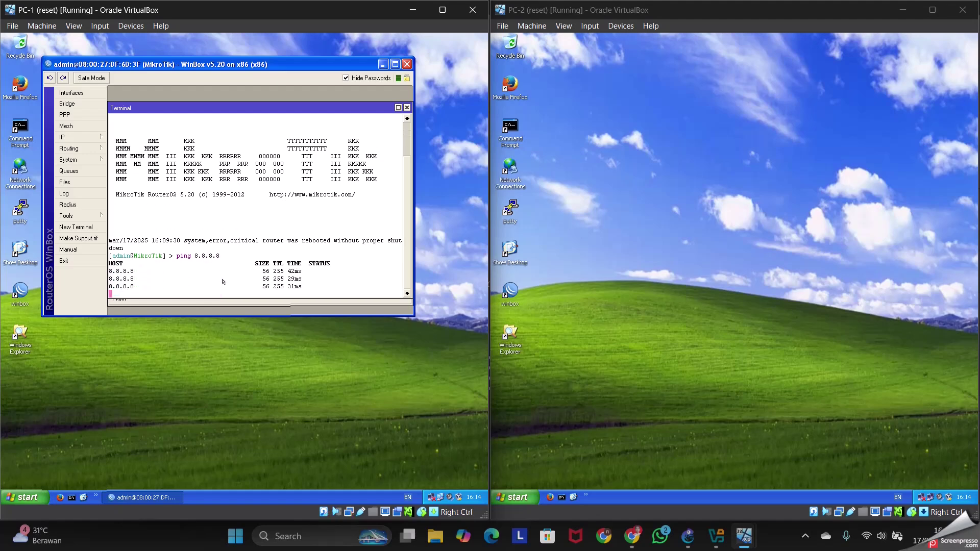
{"action": "key", "text": "ctrl+c"}
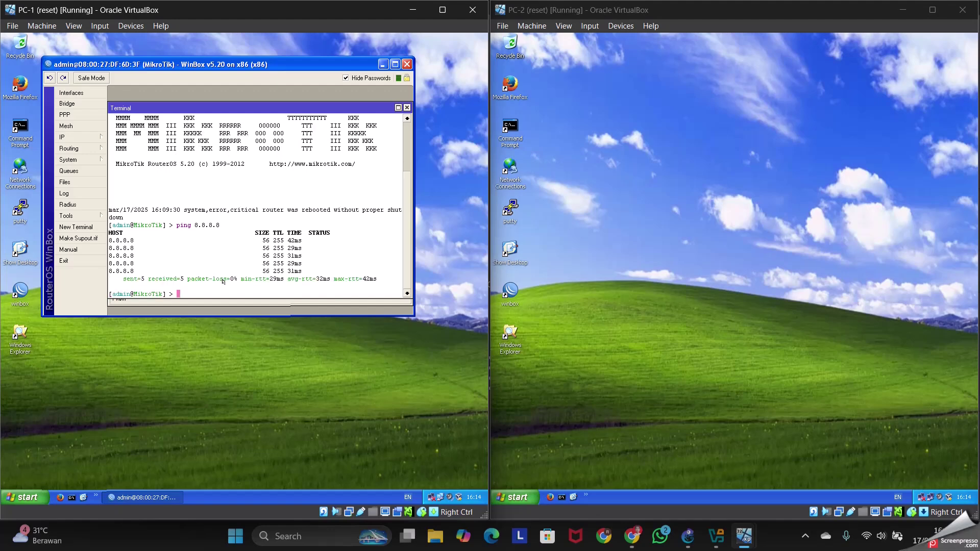
- Test the router's DNS resolution by running ping google.co.id in the terminal, and stop it after a few replies
{"action": "type", "text": "ping "}
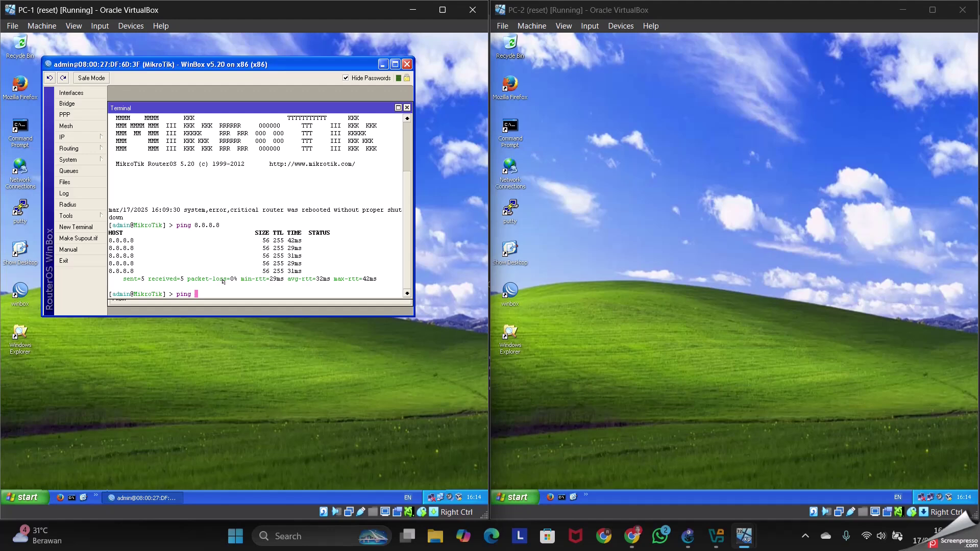
{"action": "type", "text": "google.co.id"}
{"action": "key", "text": "Return"}
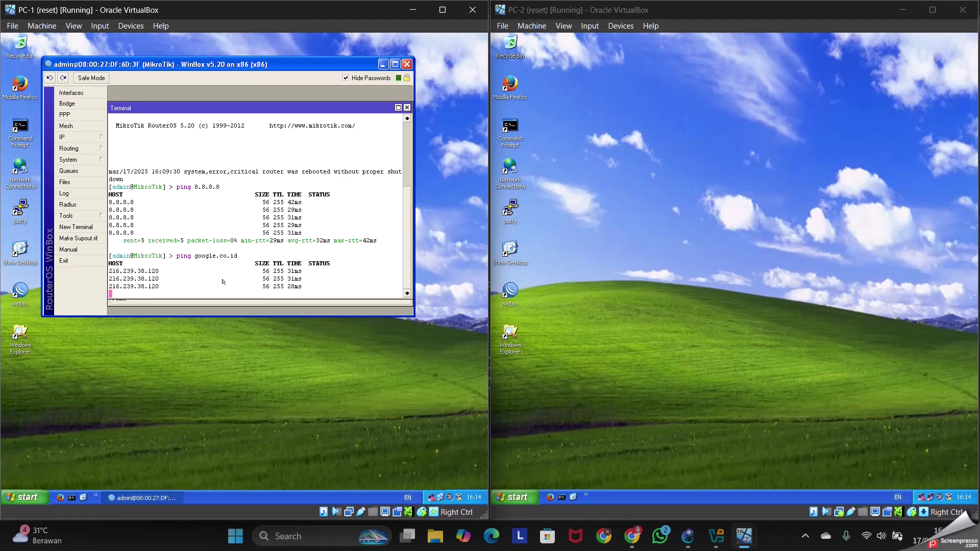
{"action": "key", "text": "ctrl+c"}
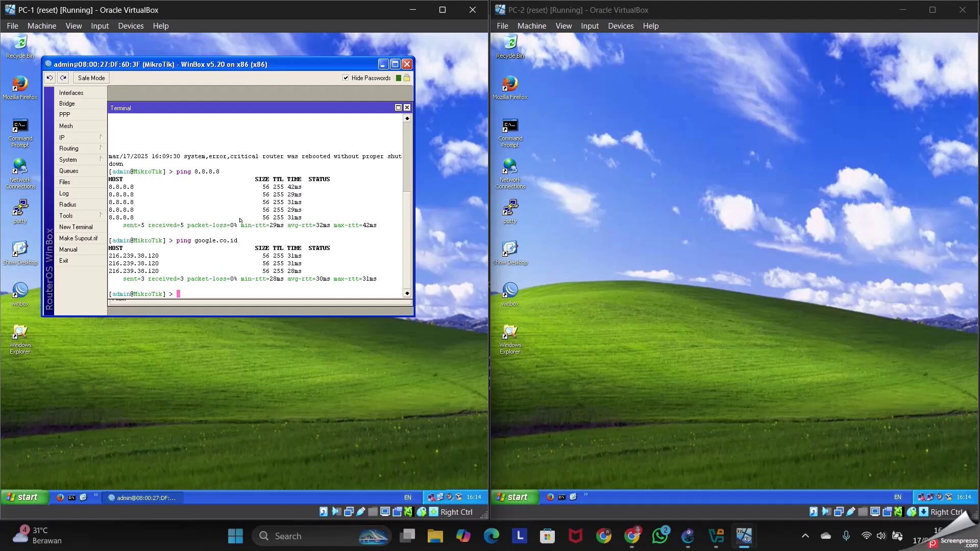
- Open the router's IP address list and remove the existing 192.168.1.1/24 entry on ether2
{"action": "left_click", "coordinate": [89, 135]}
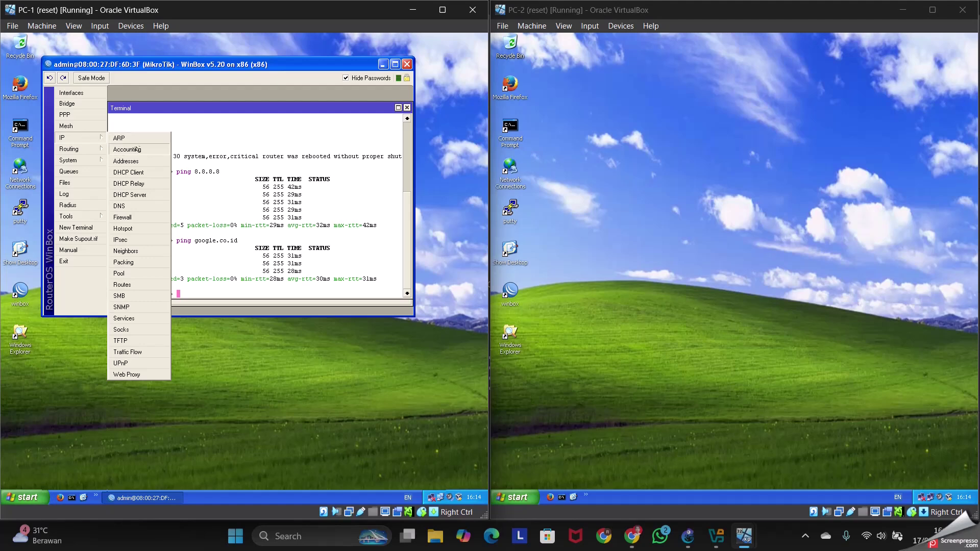
{"action": "left_click", "coordinate": [128, 161]}
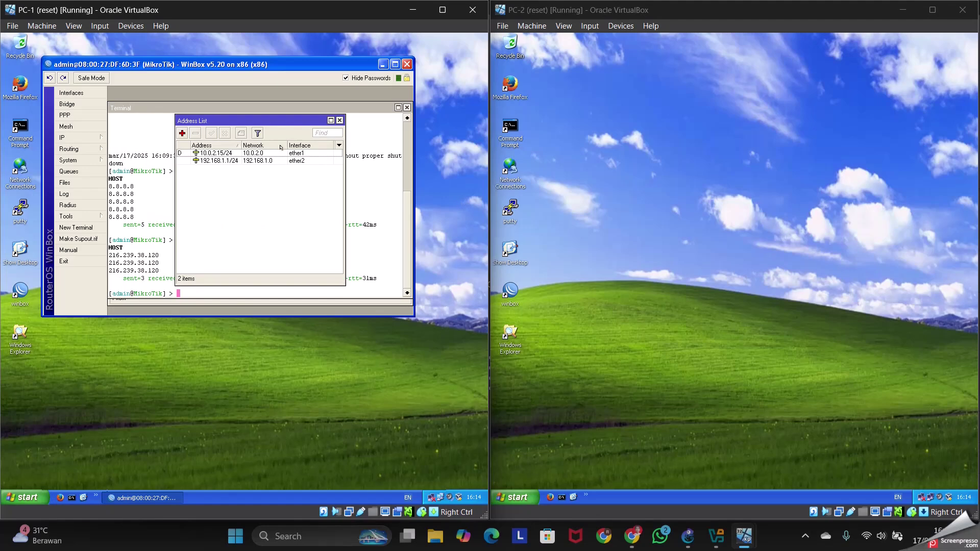
{"action": "left_click", "coordinate": [261, 160]}
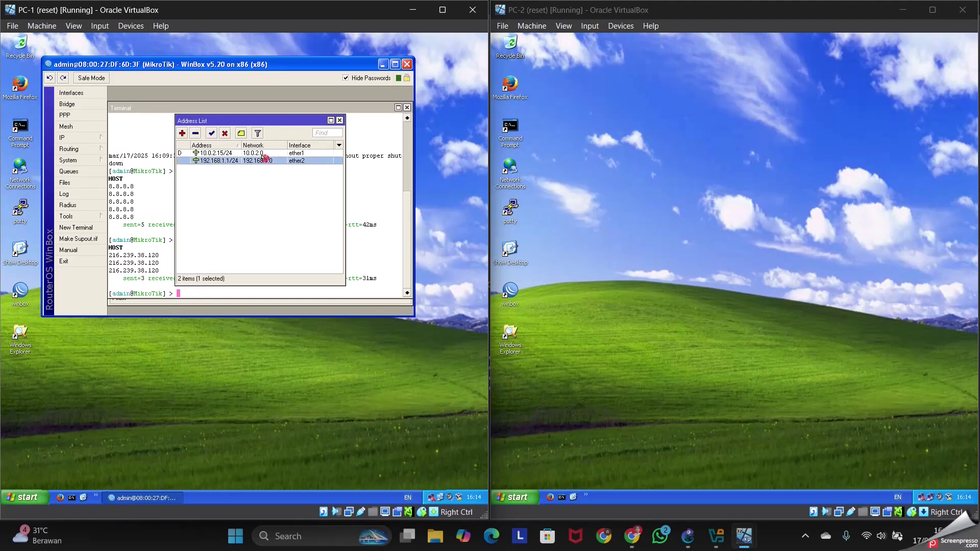
{"action": "left_click", "coordinate": [196, 134]}
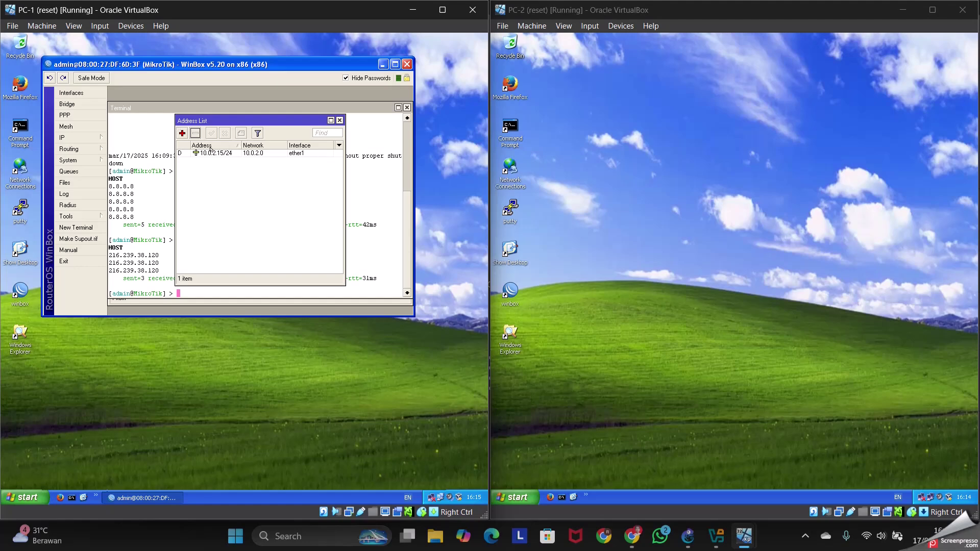
- Add the address 192.168.1.254/24 on interface ether2, checking it against the topology diagram in the assignment
{"action": "mouse_move", "coordinate": [210, 148]}
{"action": "left_click", "coordinate": [181, 133]}
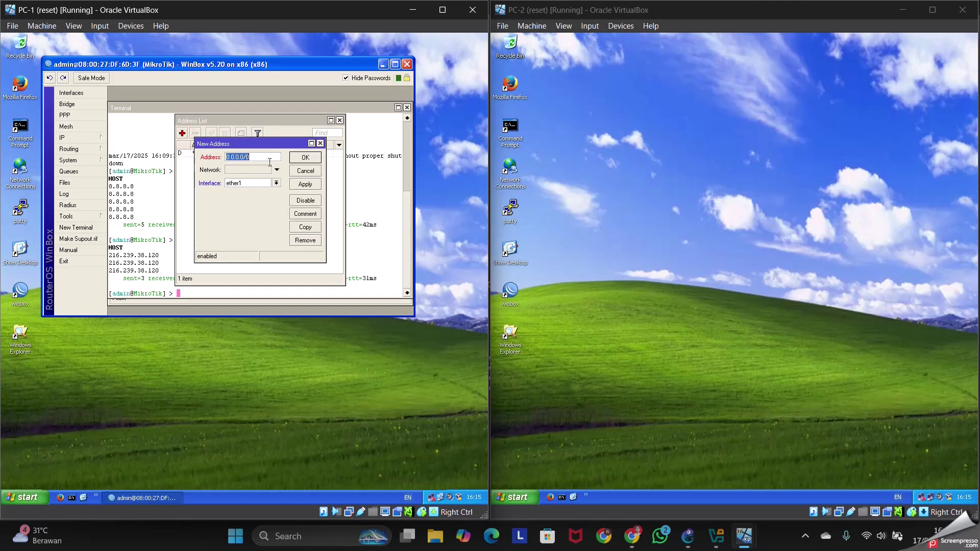
{"action": "mouse_move", "coordinate": [264, 160]}
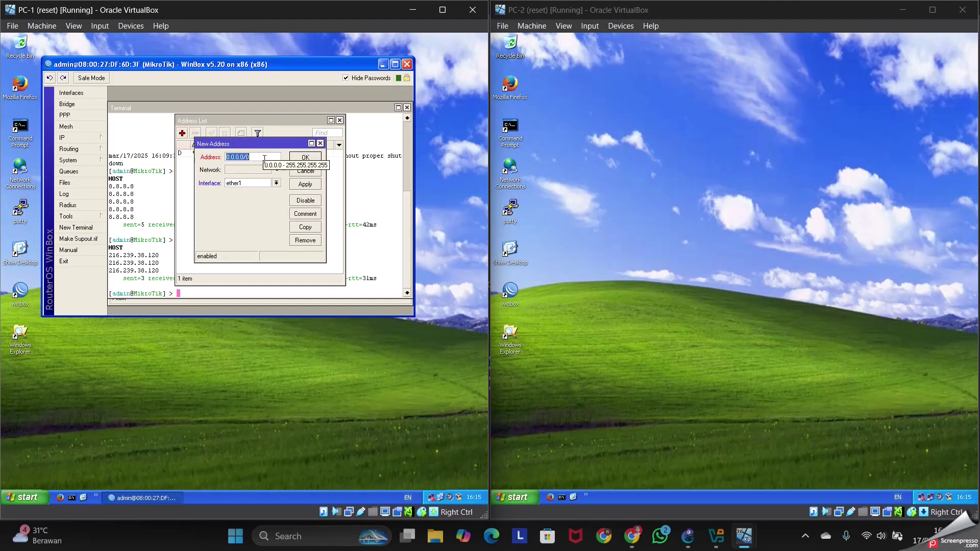
{"action": "type", "text": "1"}
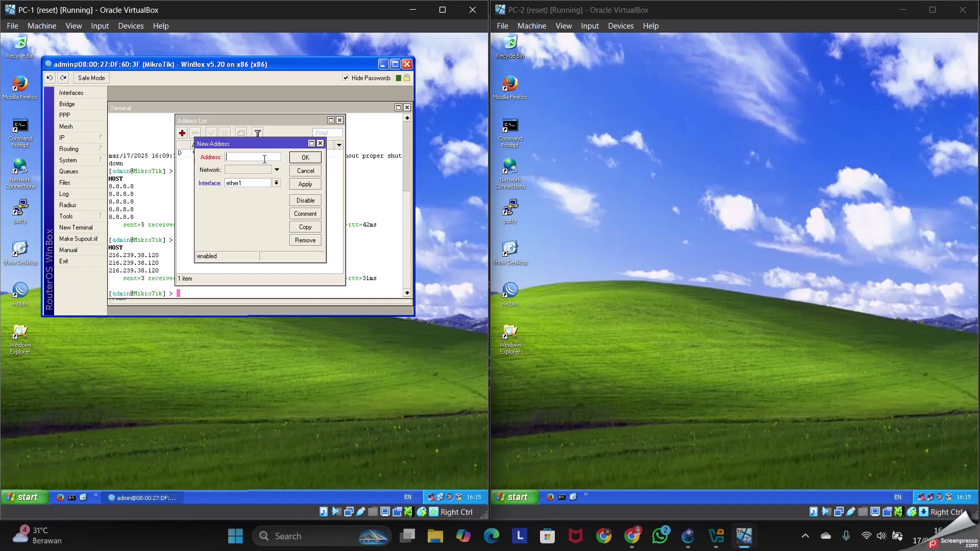
{"action": "type", "text": "92.168.1.254/24"}
{"action": "left_click", "coordinate": [634, 542]}
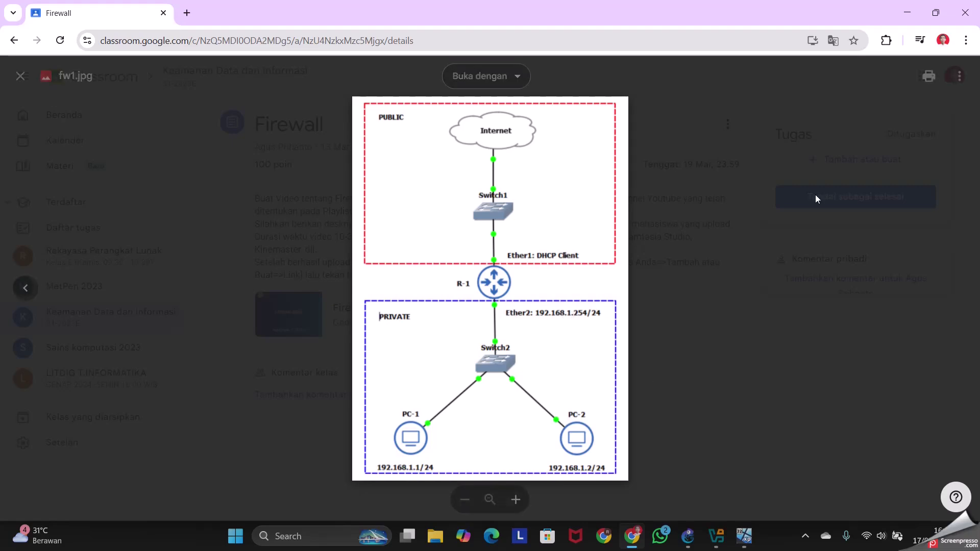
{"action": "left_click", "coordinate": [902, 15]}
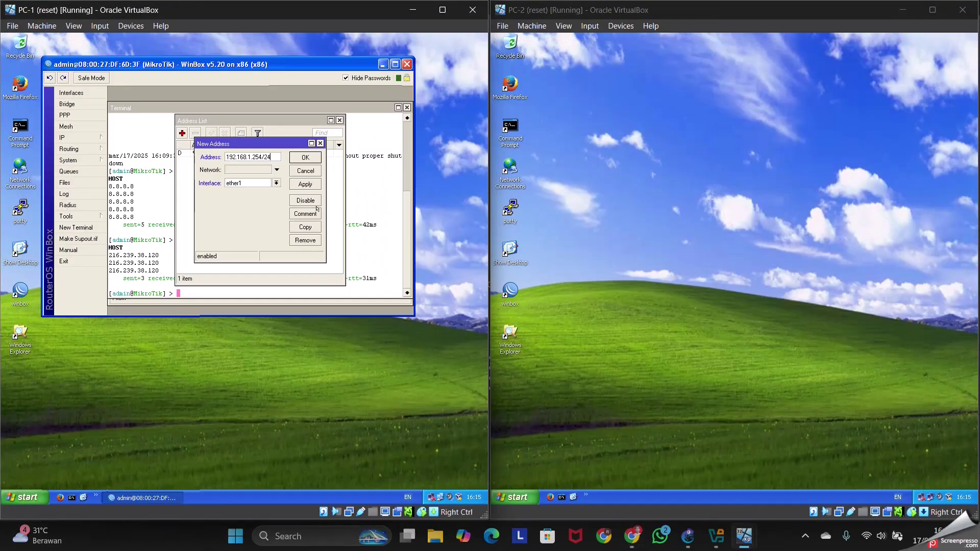
{"action": "left_click", "coordinate": [271, 179]}
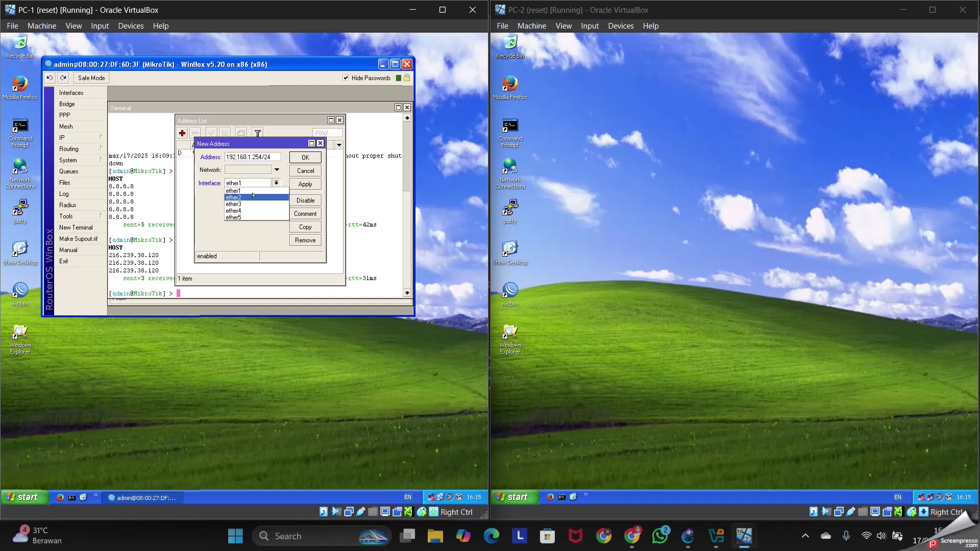
{"action": "left_click", "coordinate": [255, 197]}
{"action": "left_click", "coordinate": [302, 157]}
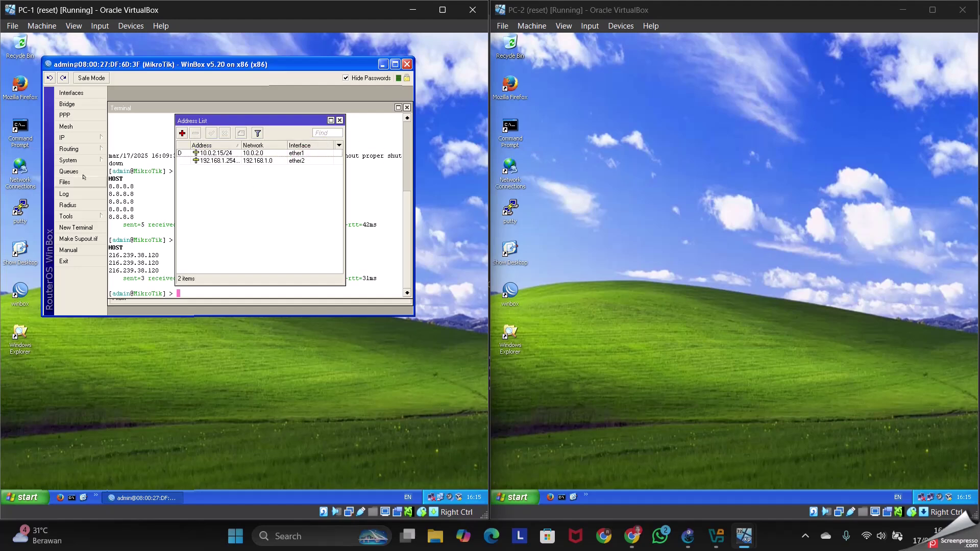
- Open the router's DNS settings and save them with remote requests allowed
{"action": "left_click", "coordinate": [71, 137]}
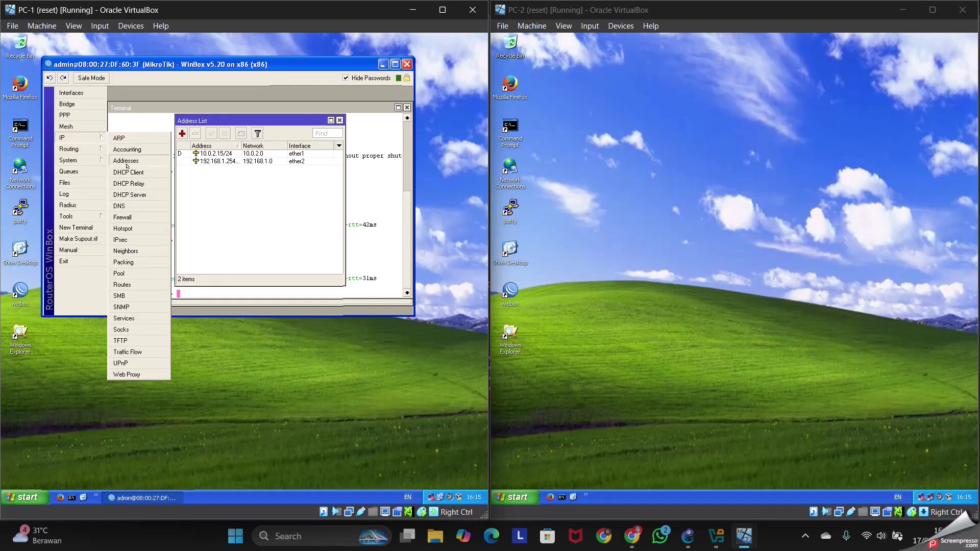
{"action": "left_click", "coordinate": [88, 136]}
{"action": "left_click", "coordinate": [88, 136]}
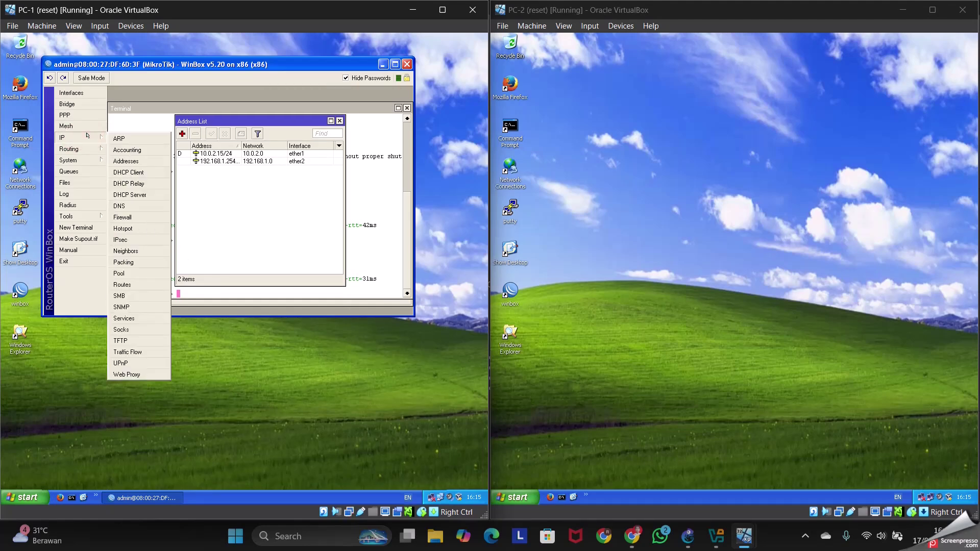
{"action": "left_click", "coordinate": [126, 205]}
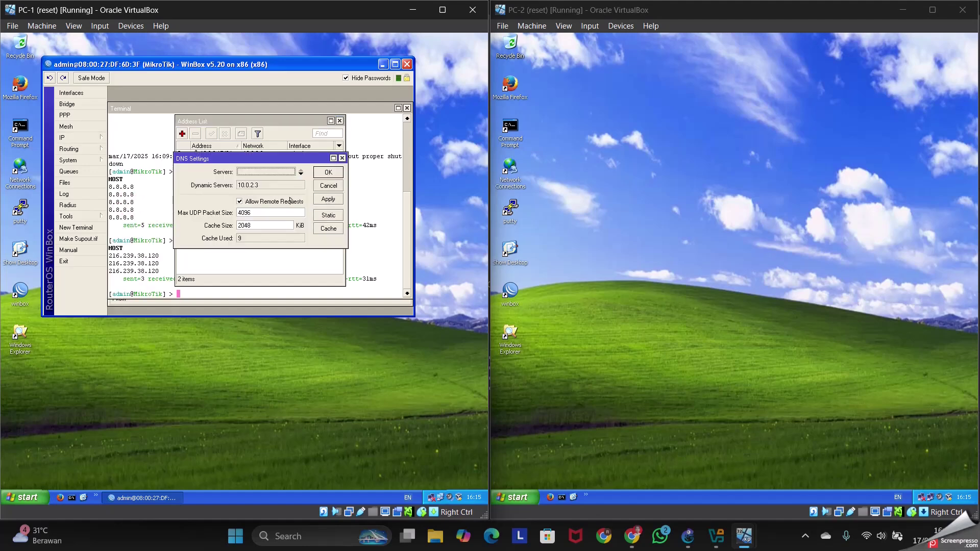
{"action": "left_click", "coordinate": [240, 201]}
{"action": "left_click", "coordinate": [325, 171]}
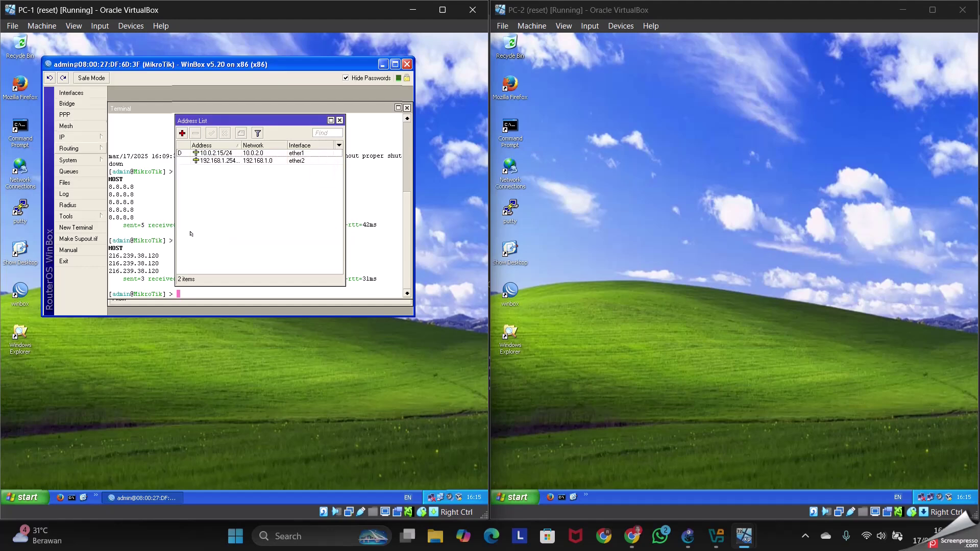
- Open the firewall's NAT rules and remove the existing srcnat rule for ether1
{"action": "left_click", "coordinate": [91, 138]}
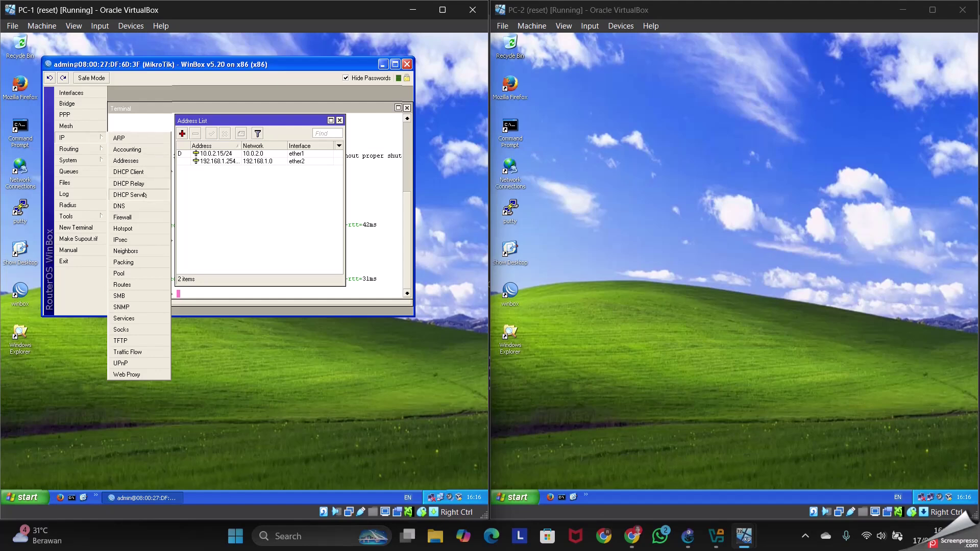
{"action": "left_click", "coordinate": [137, 212]}
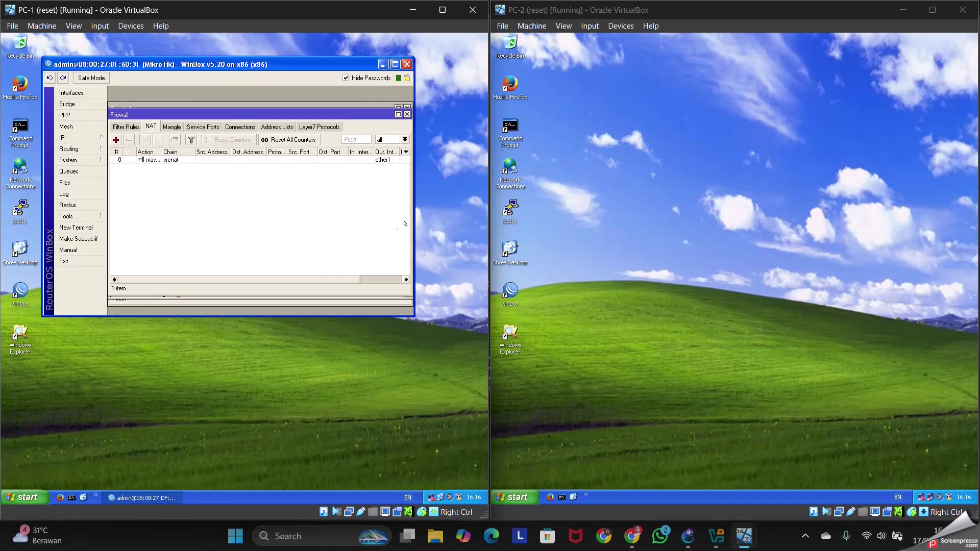
{"action": "left_click", "coordinate": [185, 160]}
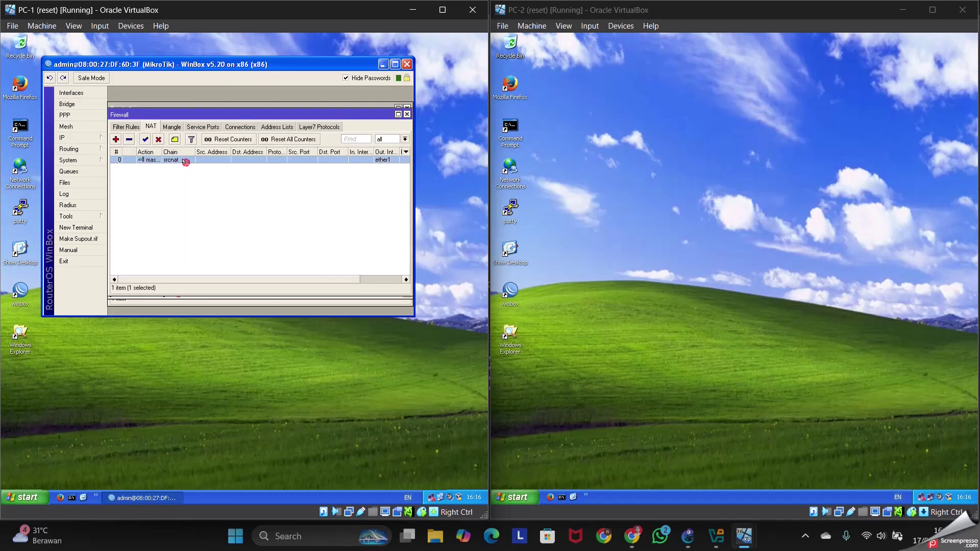
{"action": "left_click", "coordinate": [131, 139]}
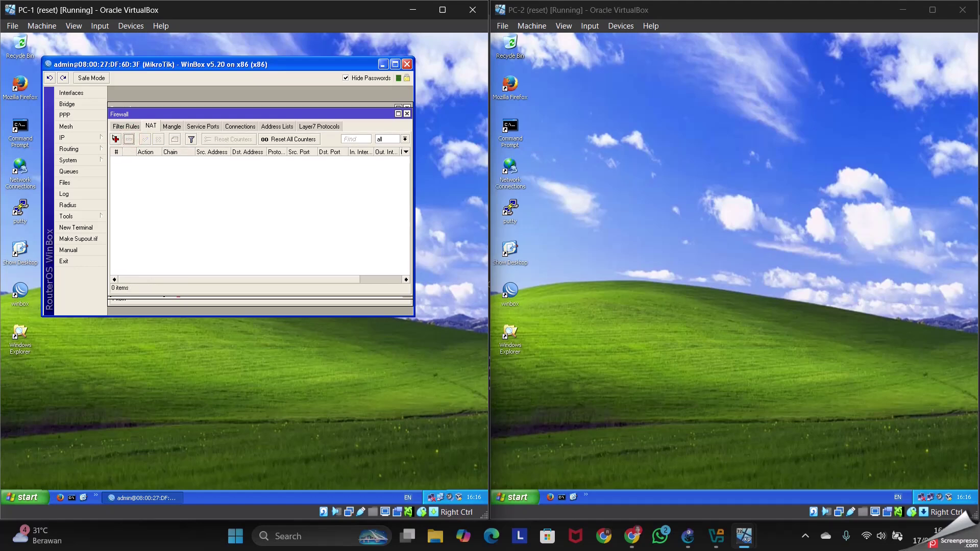
- Start a new NAT rule with chain srcnat and out interface ether1
{"action": "left_click", "coordinate": [116, 139]}
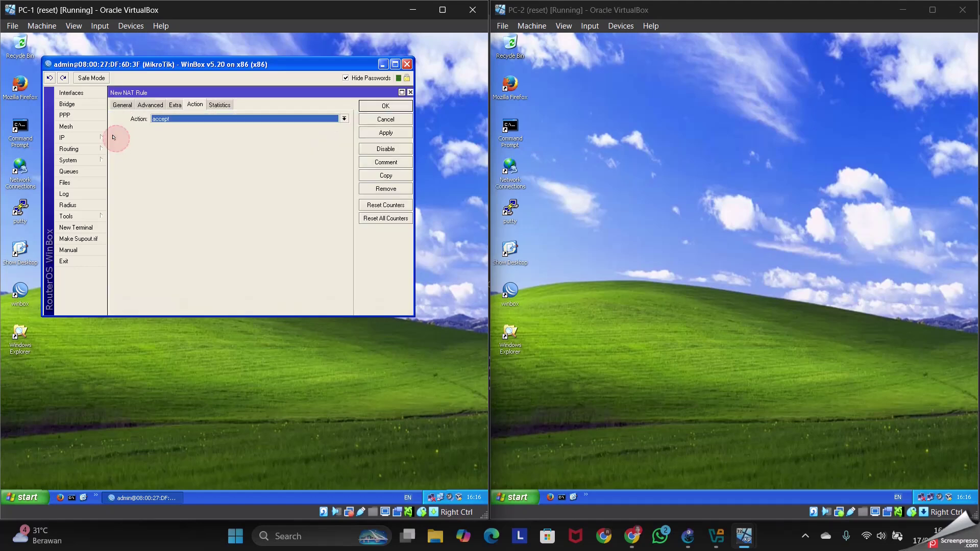
{"action": "left_click", "coordinate": [123, 103]}
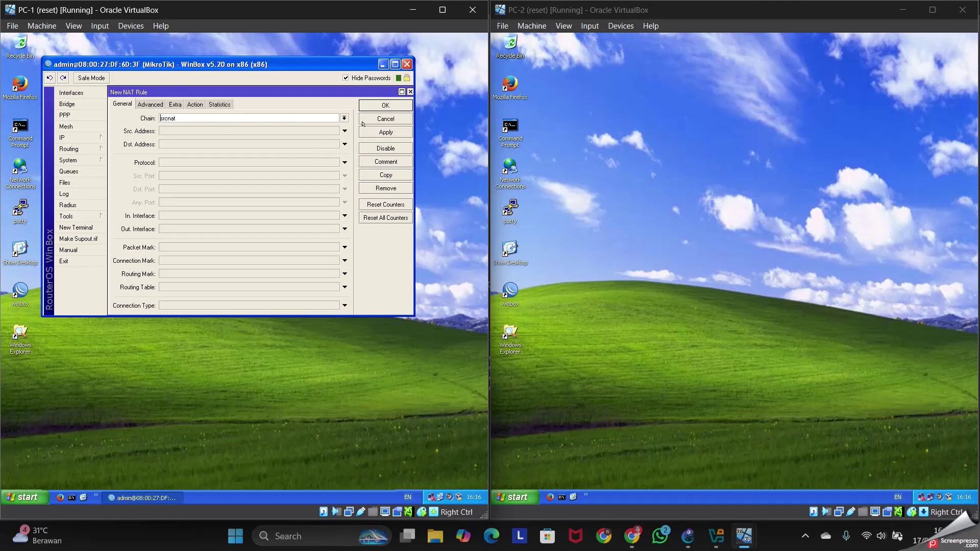
{"action": "left_click", "coordinate": [343, 118]}
{"action": "left_click", "coordinate": [342, 117]}
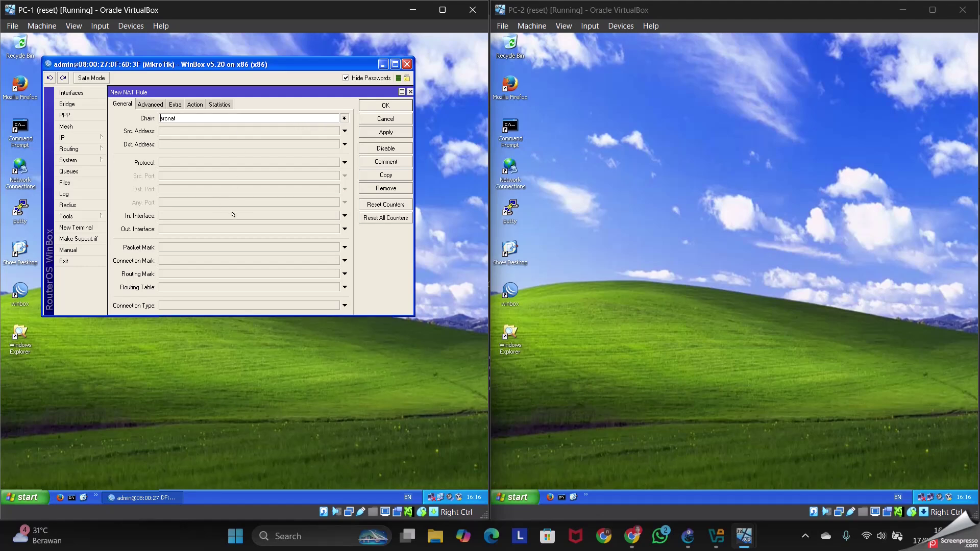
{"action": "left_click", "coordinate": [343, 228]}
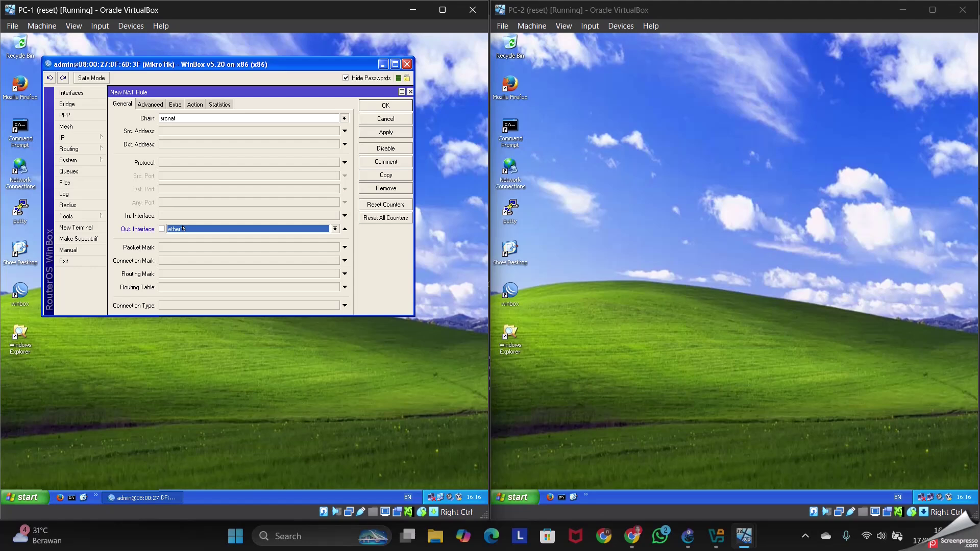
{"action": "left_click", "coordinate": [335, 229]}
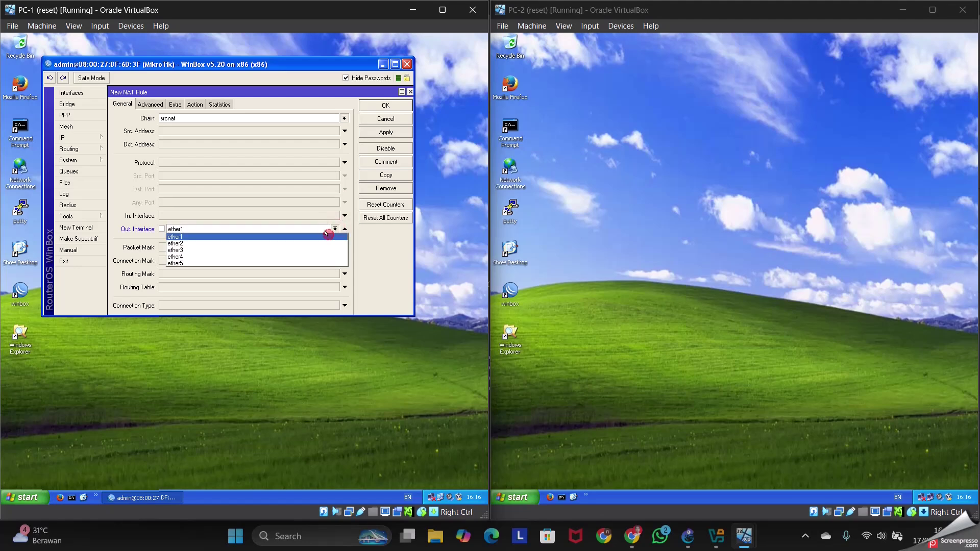
{"action": "left_click", "coordinate": [325, 234]}
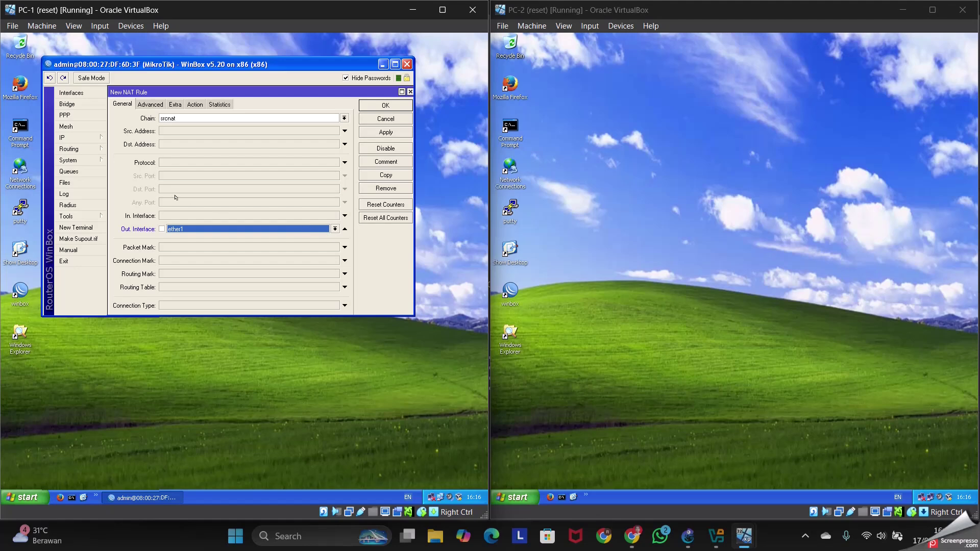
- Set the new NAT rule's action to masquerade and save the rule
{"action": "left_click", "coordinate": [195, 104]}
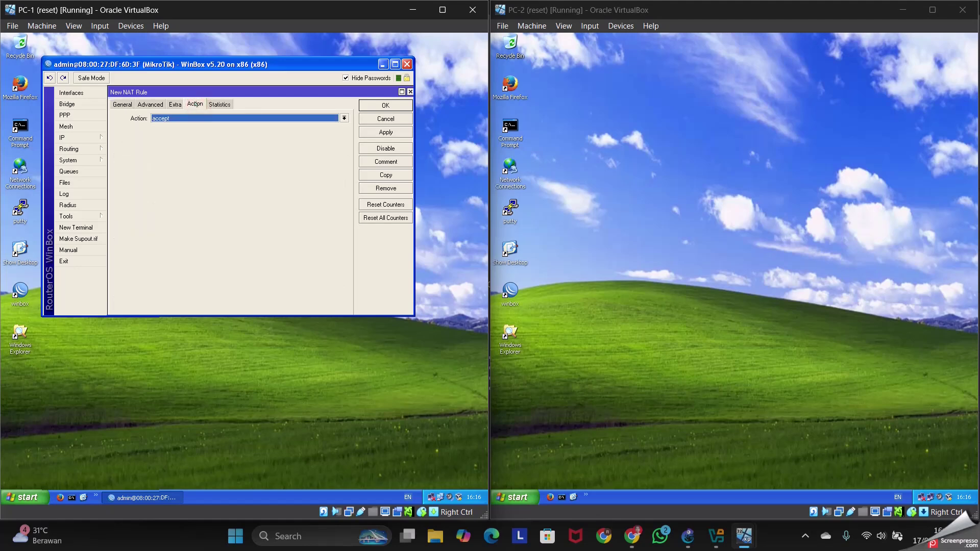
{"action": "left_click", "coordinate": [227, 116]}
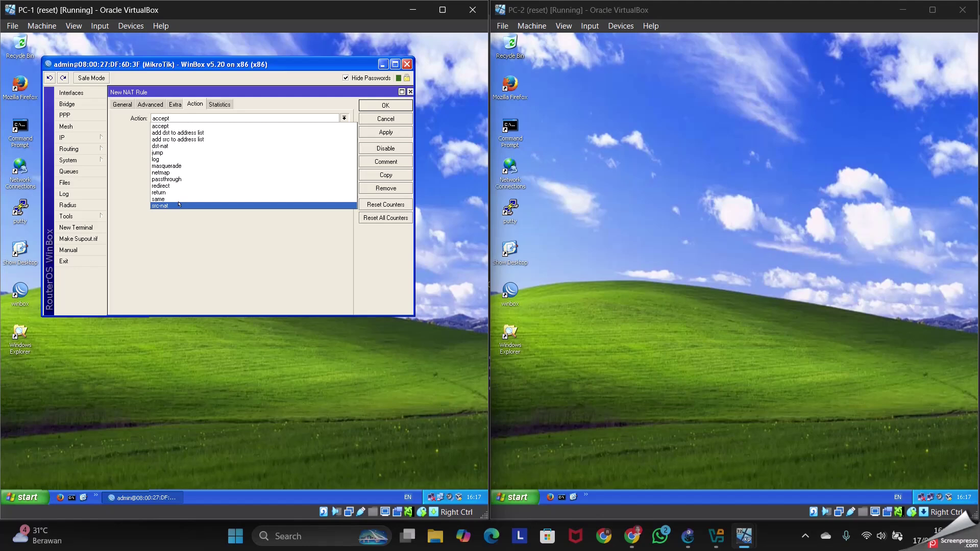
{"action": "left_click", "coordinate": [199, 166]}
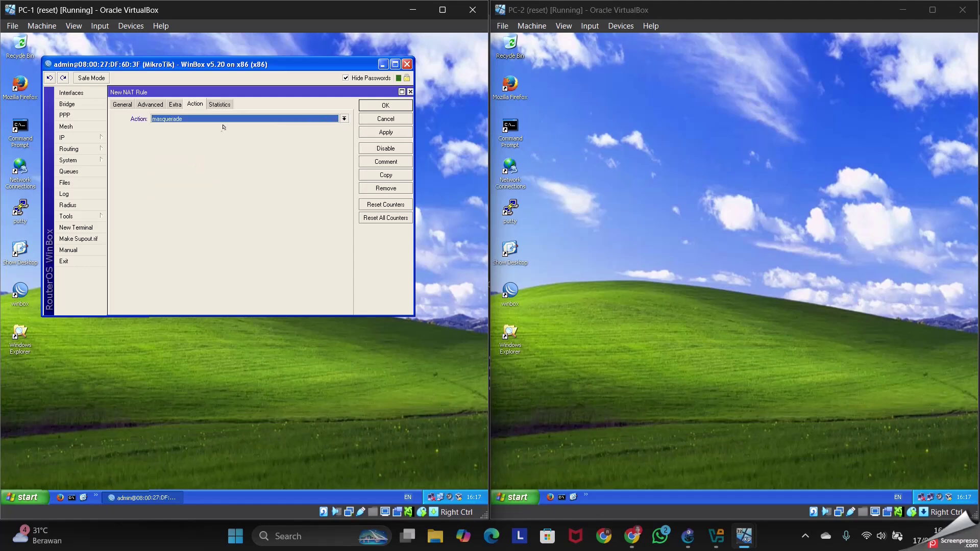
{"action": "left_click", "coordinate": [377, 104]}
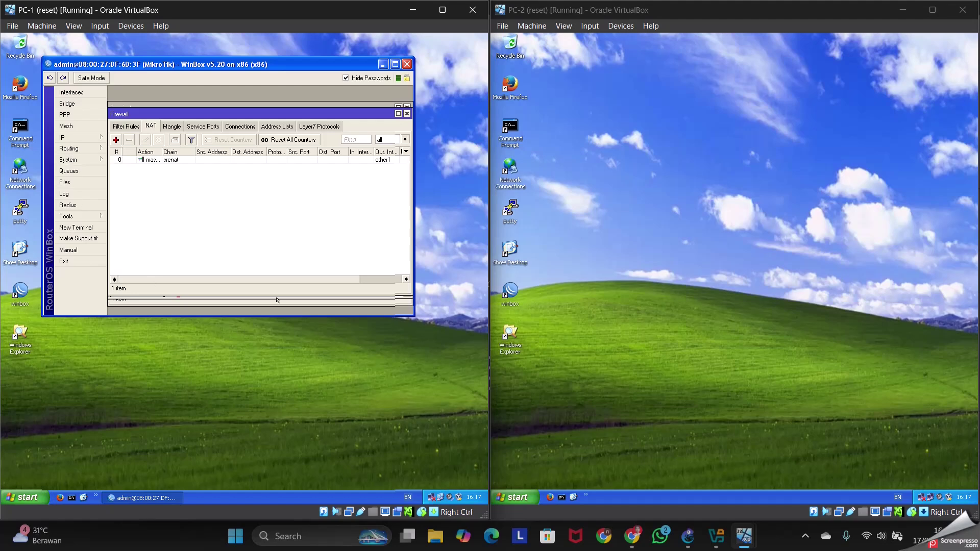
- Minimize WinBox on PC-1 and open the Internet Protocol (TCP/IP) properties of its connected Local Area Connection
{"action": "left_click", "coordinate": [383, 64]}
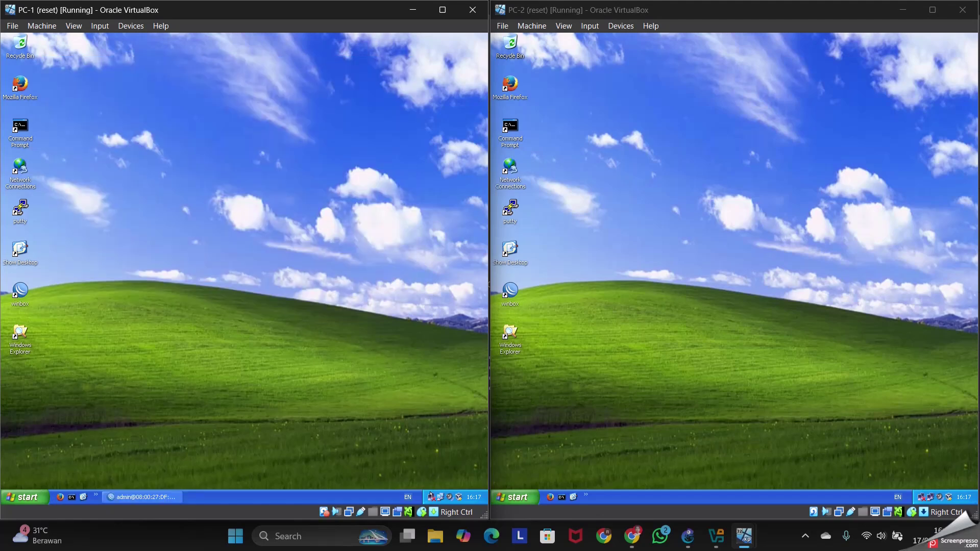
{"action": "double_click", "coordinate": [430, 496]}
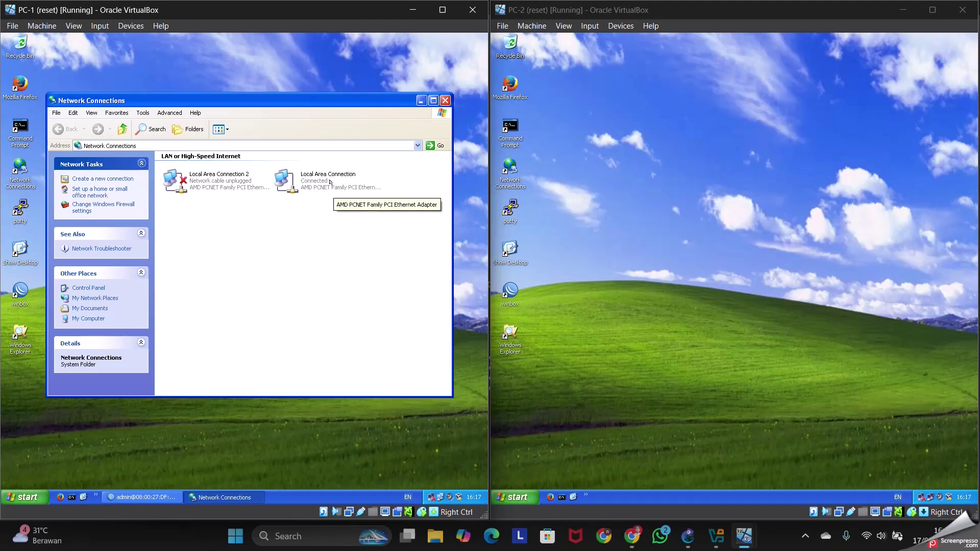
{"action": "double_click", "coordinate": [329, 183]}
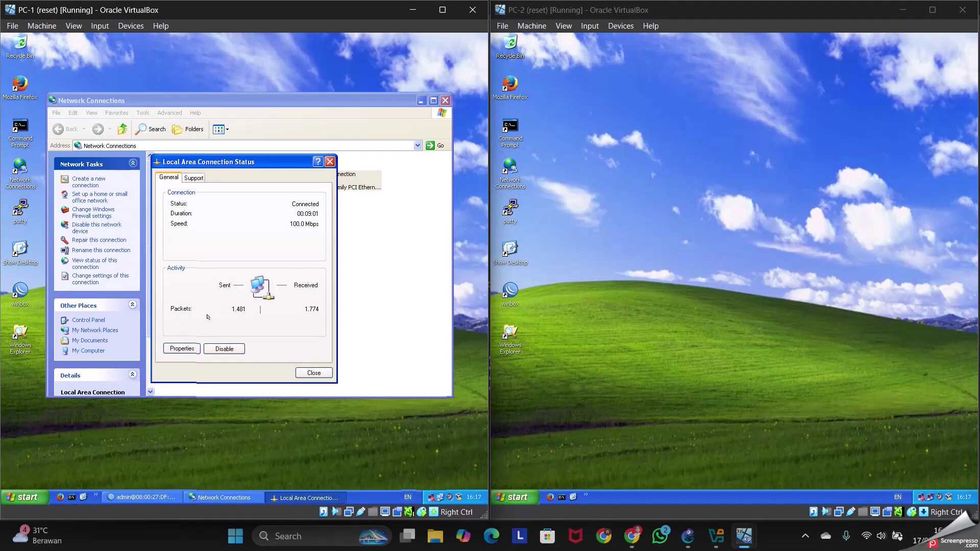
{"action": "left_click", "coordinate": [175, 346]}
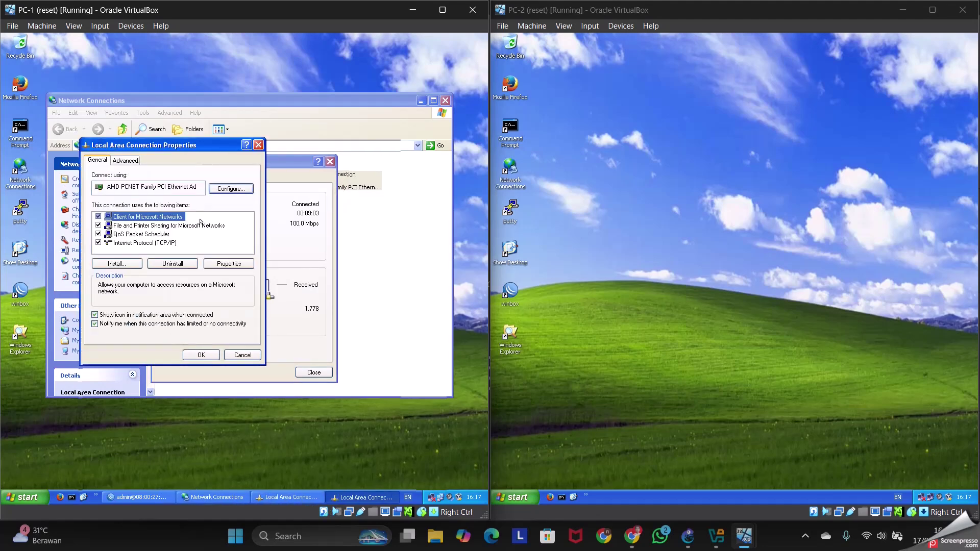
{"action": "left_click", "coordinate": [146, 242]}
{"action": "left_click", "coordinate": [219, 264]}
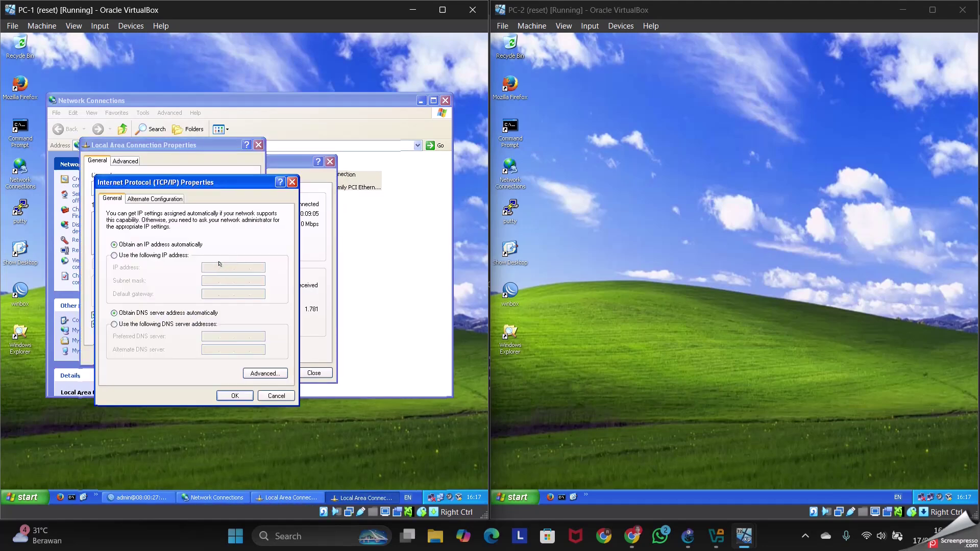
- Give PC-1 the static IP address 192.168.1.1 with subnet mask 255.255.255.0
{"action": "left_click", "coordinate": [114, 255]}
{"action": "left_click", "coordinate": [206, 267]}
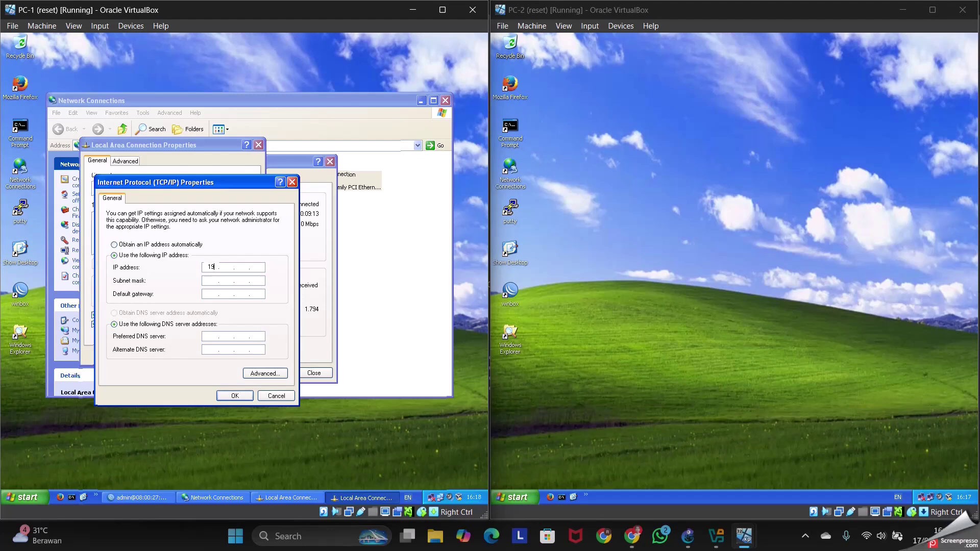
{"action": "type", "text": "1921681"}
{"action": "type", "text": ".1"}
{"action": "type", "text": "1"}
{"action": "left_click", "coordinate": [207, 282]}
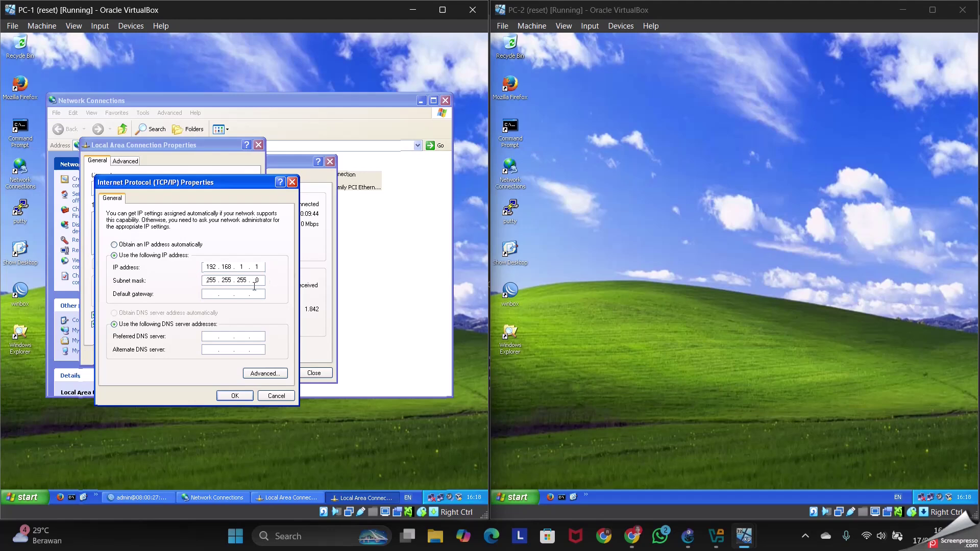
- Set PC-1's default gateway and preferred DNS server to 192.168.1.254, save the settings and put the connection windows away
{"action": "left_click", "coordinate": [212, 294]}
{"action": "type", "text": "192.168.1.254"}
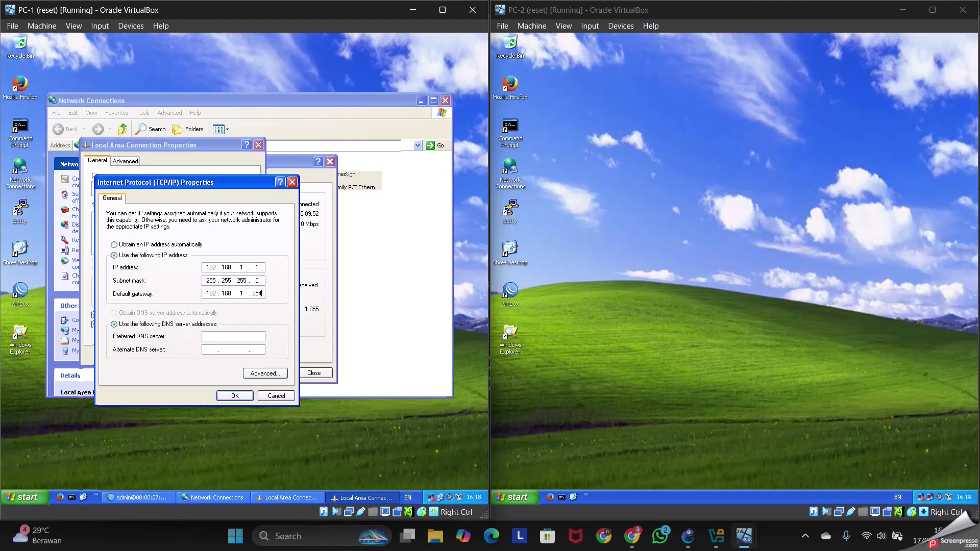
{"action": "left_click", "coordinate": [211, 338]}
{"action": "type", "text": "192 . 16"}
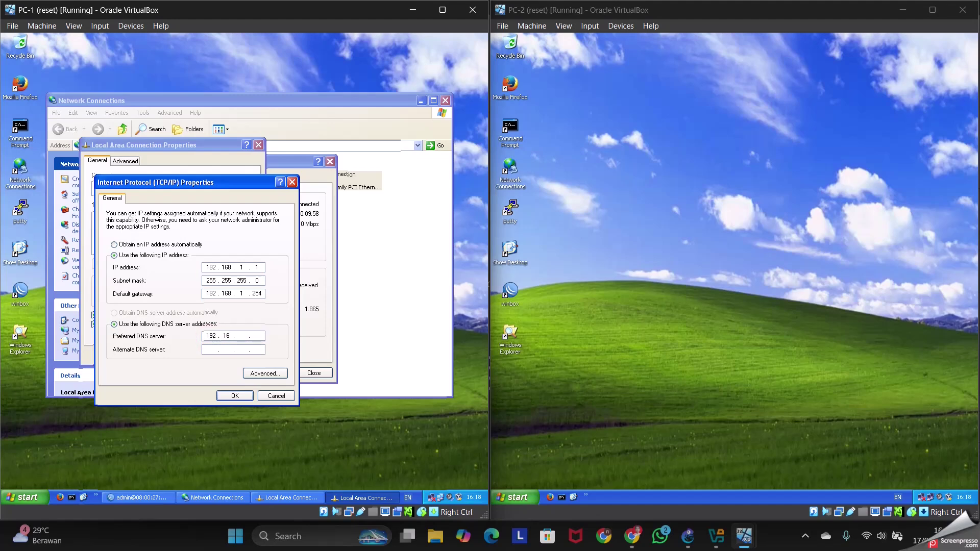
{"action": "type", "text": "8 . 1 . 254"}
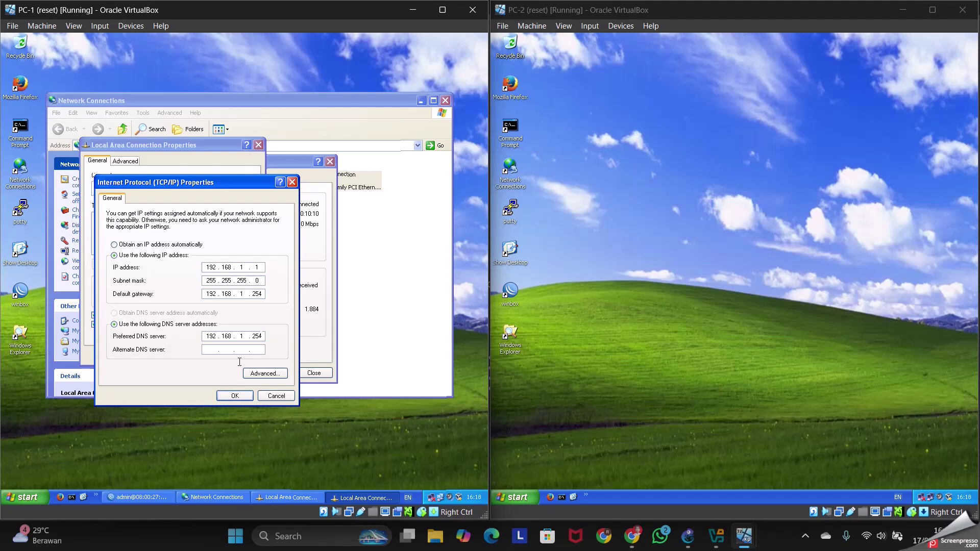
{"action": "left_click", "coordinate": [229, 396]}
{"action": "left_click", "coordinate": [192, 355]}
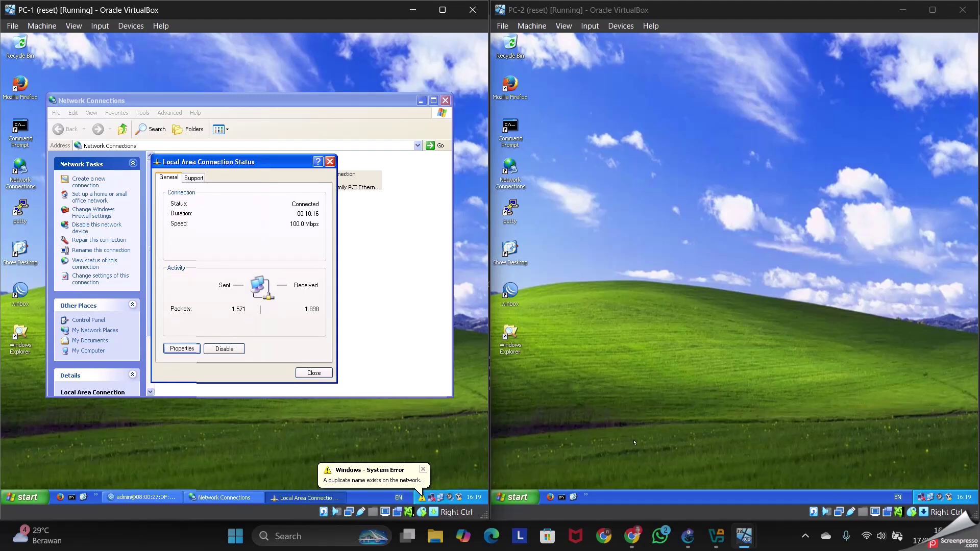
{"action": "left_click", "coordinate": [310, 365]}
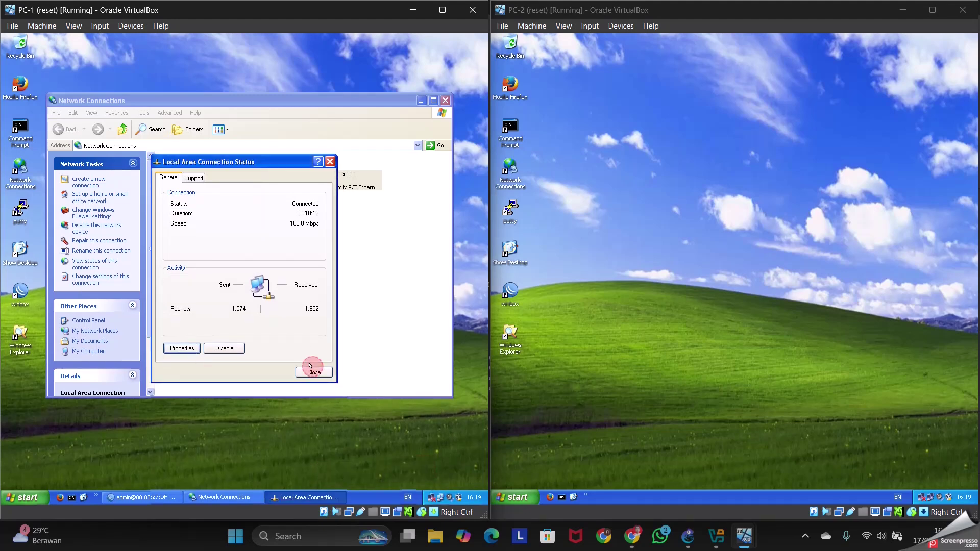
{"action": "left_click", "coordinate": [419, 100]}
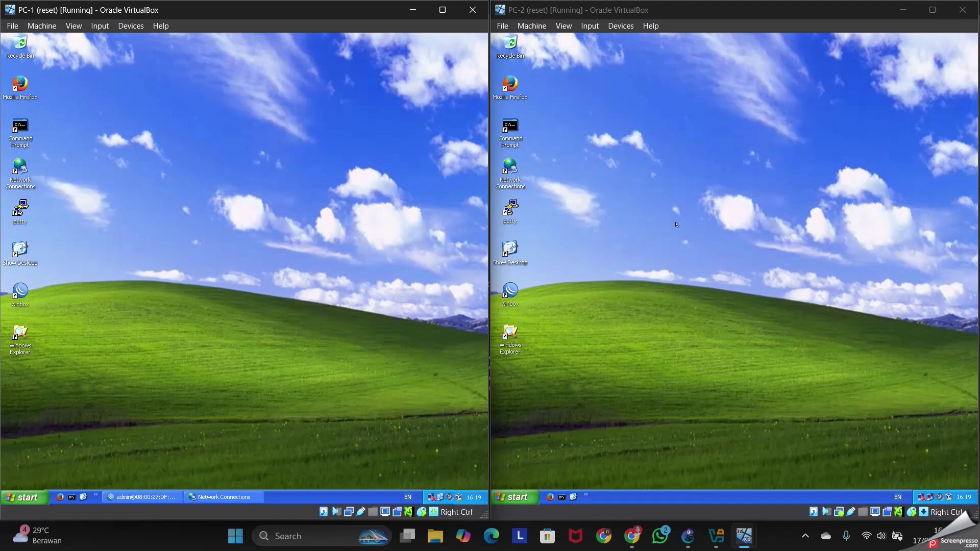
- Open the Internet Protocol (TCP/IP) properties of the connected Local Area Connection on PC-2
{"action": "double_click", "coordinate": [922, 496]}
{"action": "double_click", "coordinate": [787, 182]}
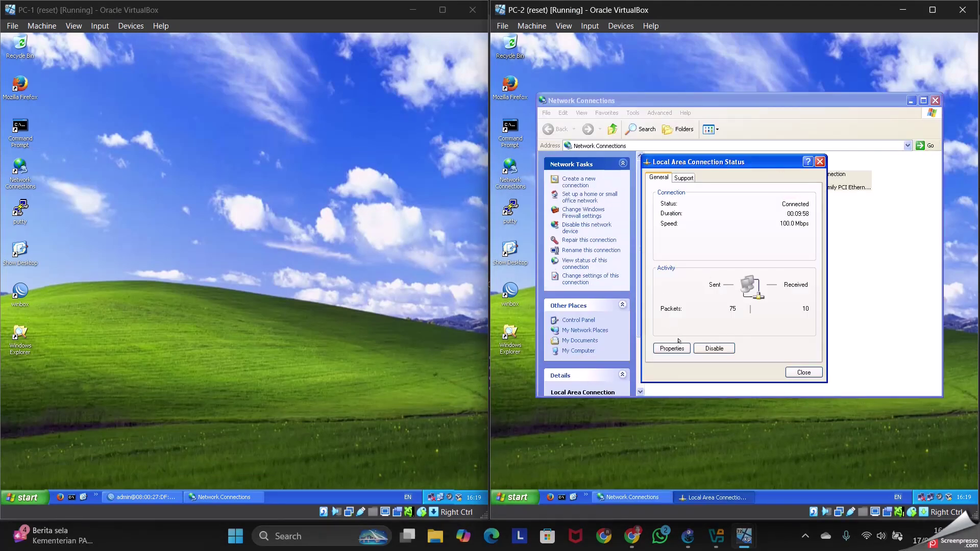
{"action": "left_click", "coordinate": [672, 348]}
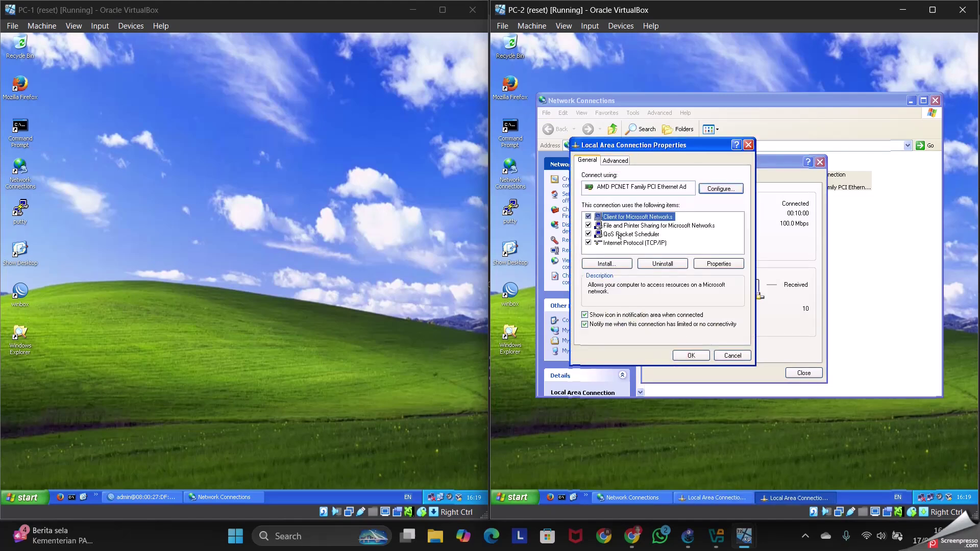
{"action": "left_click", "coordinate": [627, 243]}
{"action": "left_click", "coordinate": [718, 264]}
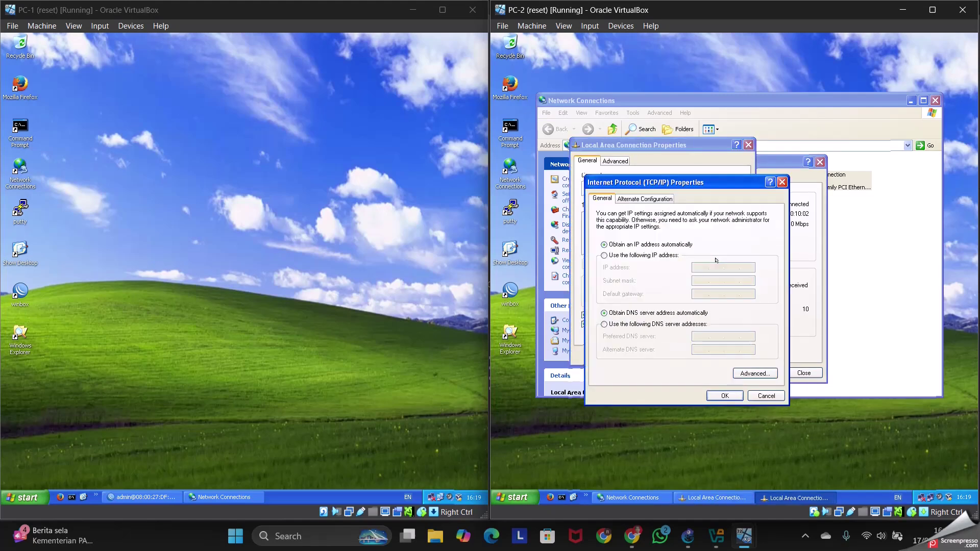
- Give PC-2 the static IP address 192.168.1.2 with subnet mask 255.255.255.0
{"action": "left_click", "coordinate": [604, 256]}
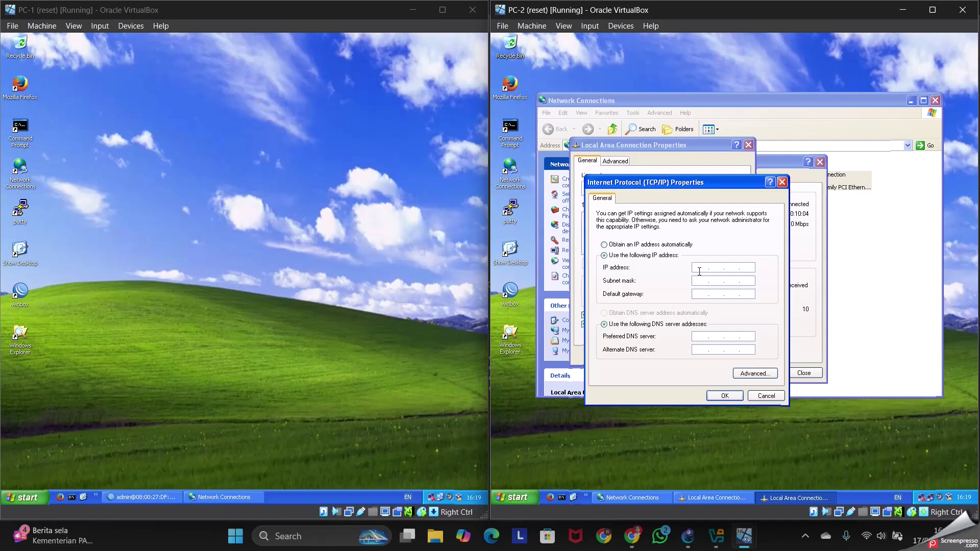
{"action": "left_click", "coordinate": [699, 267]}
{"action": "type", "text": "192 . 168 . 1 . 2"}
{"action": "left_click", "coordinate": [713, 279]}
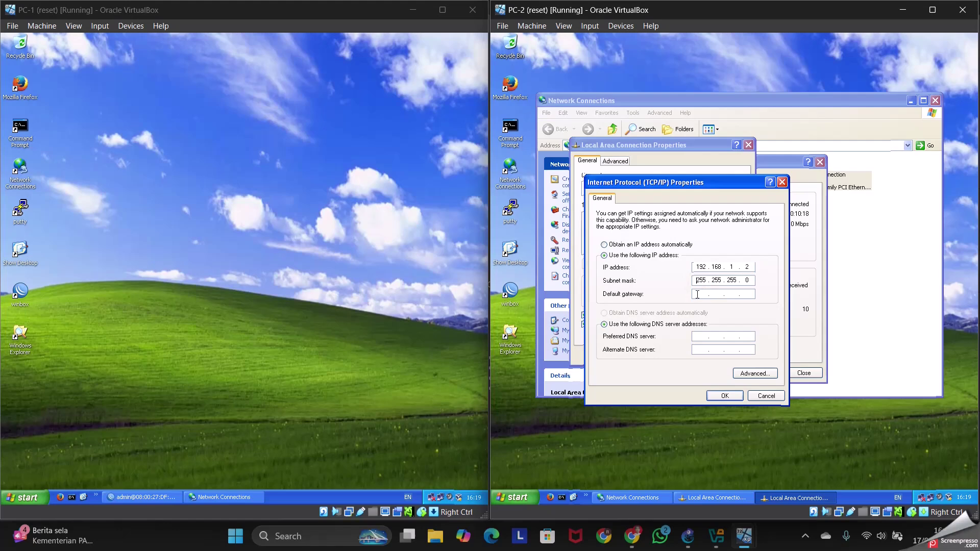
- Set PC-2's default gateway and preferred DNS server to 192.168.1.254, save the settings and close the connection status
{"action": "left_click", "coordinate": [698, 294]}
{"action": "type", "text": "192 . "}
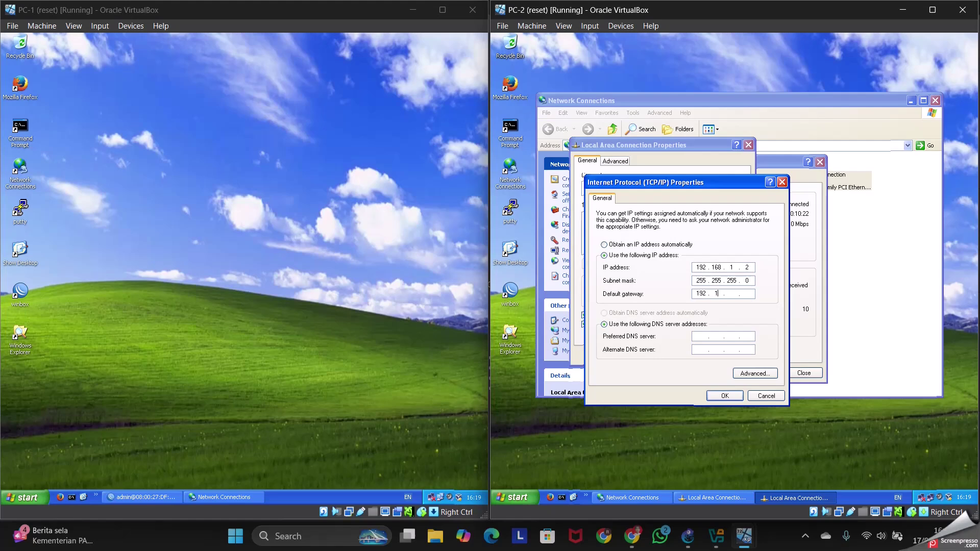
{"action": "type", "text": "168 . 1 . 254"}
{"action": "left_click", "coordinate": [703, 339]}
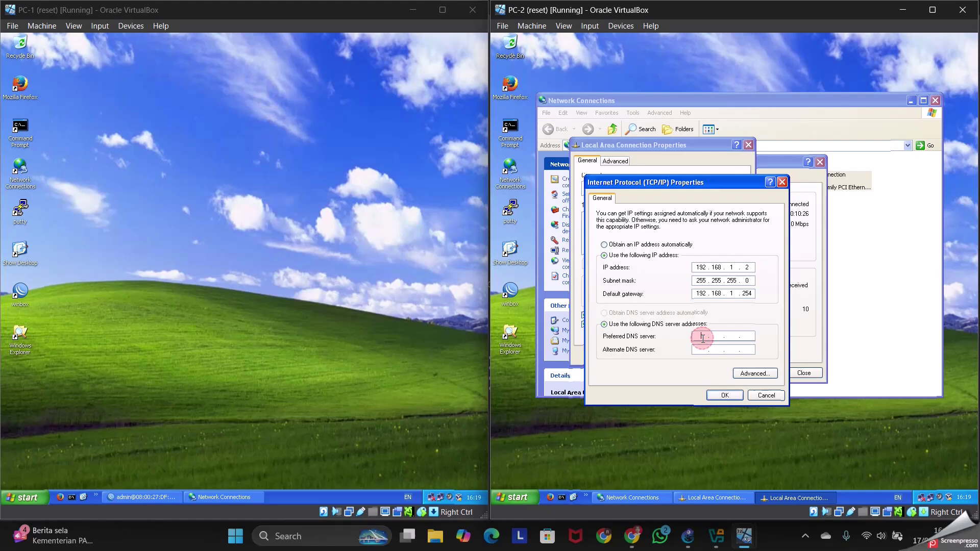
{"action": "type", "text": "192 . 168 . 1 "}
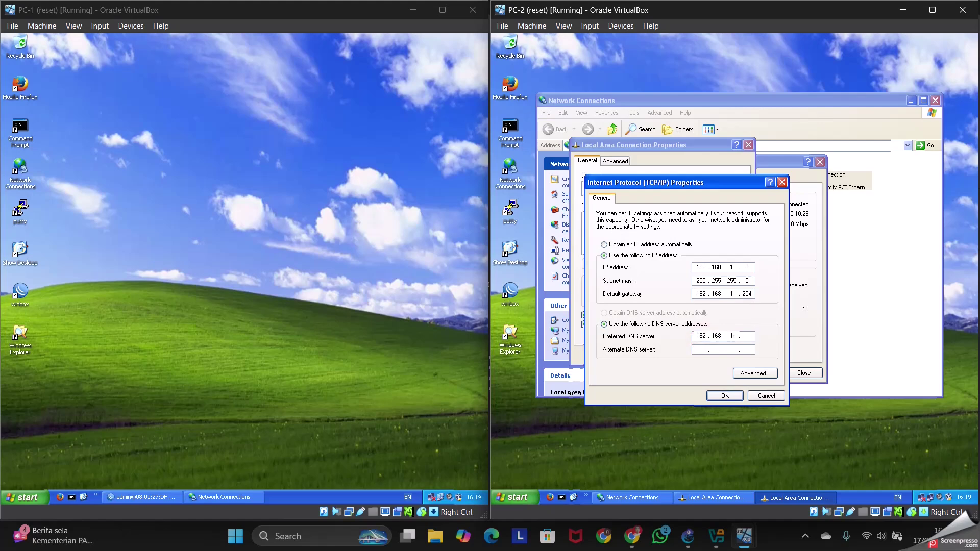
{"action": "type", "text": ". 254"}
{"action": "left_click", "coordinate": [725, 396]}
{"action": "left_click", "coordinate": [684, 354]}
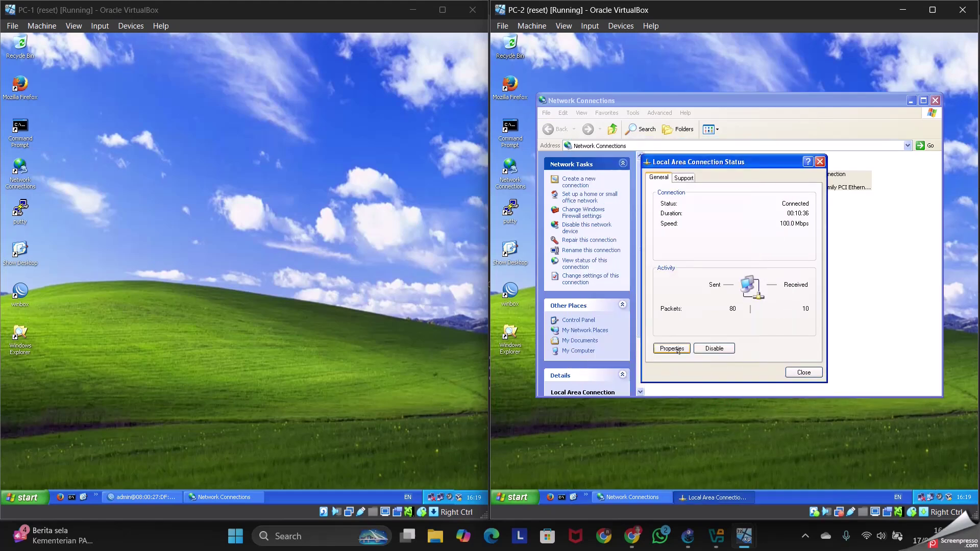
{"action": "left_click", "coordinate": [786, 371]}
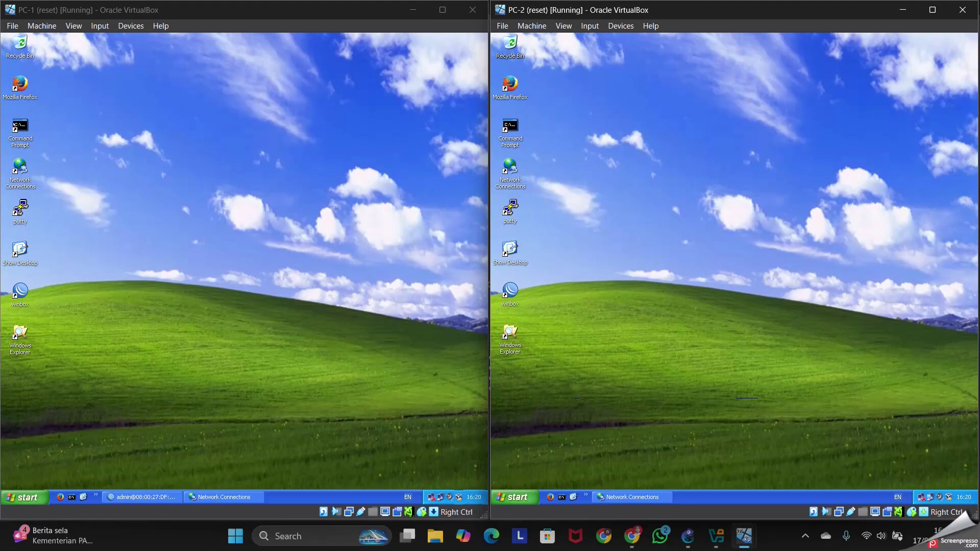
- Open a command prompt on PC-1 and check its IP configuration with ipconfig
{"action": "double_click", "coordinate": [14, 125]}
{"action": "left_click", "coordinate": [176, 98]}
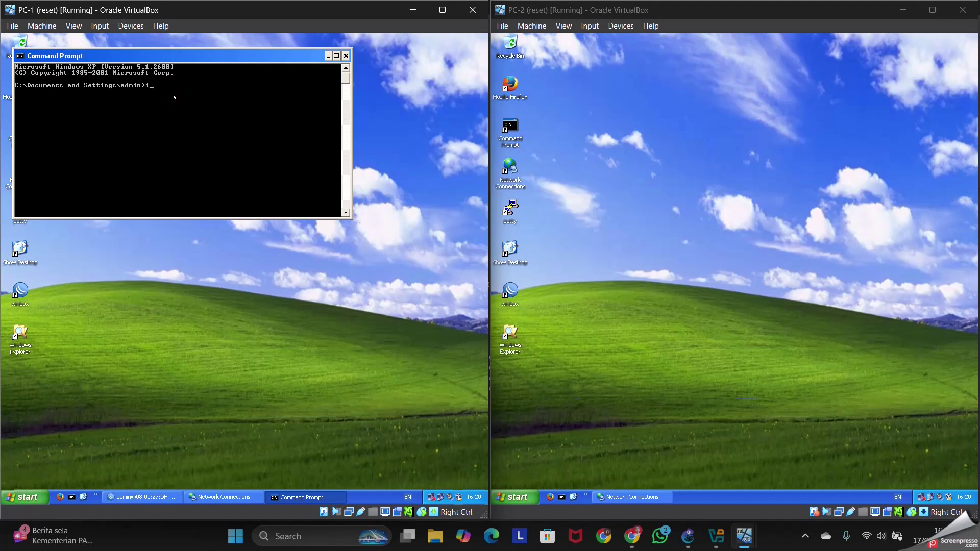
{"action": "key", "text": "BackSpace"}
{"action": "type", "text": "ipconfig"}
{"action": "key", "text": "Return"}
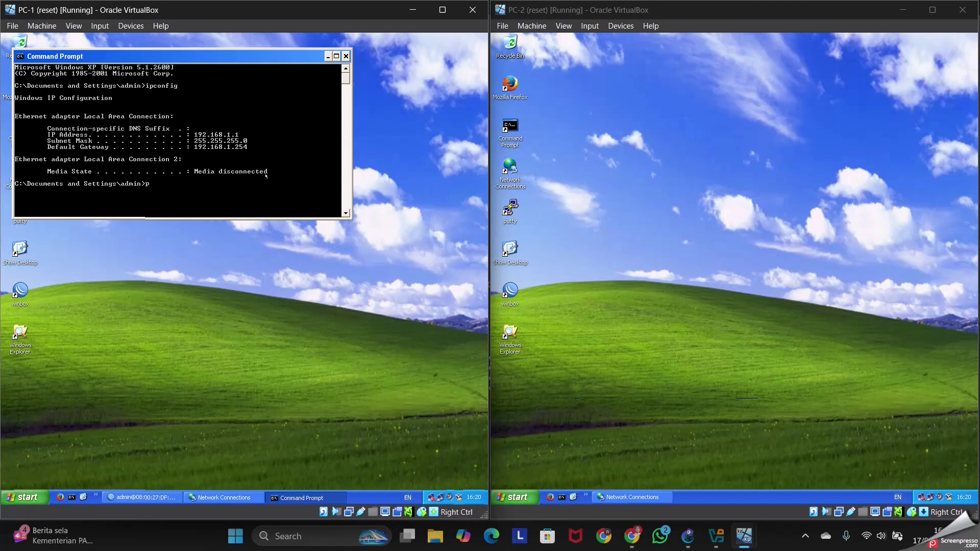
- Test PC-1's connectivity by pinging 8.8.8.8, google.co.id and the gateway 192.168.1.254
{"action": "type", "text": "ping 8.8.8.8"}
{"action": "key", "text": "Return"}
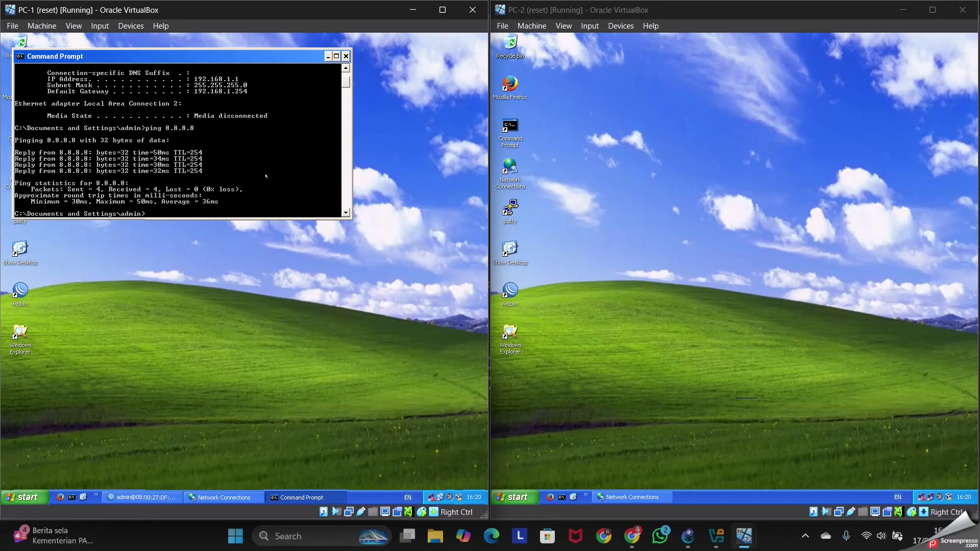
{"action": "type", "text": "ping google.co.id"}
{"action": "key", "text": "Return"}
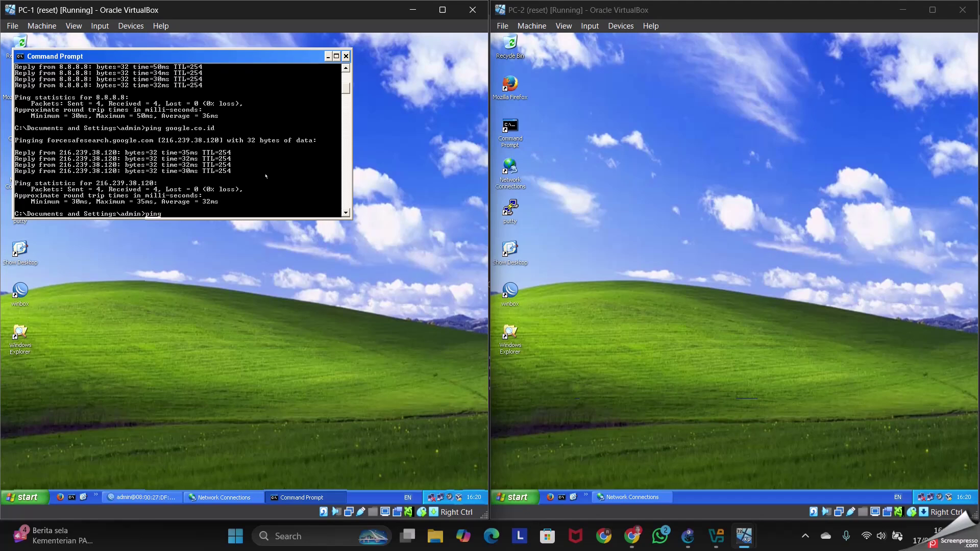
{"action": "type", "text": "192.168.1.254"}
{"action": "key", "text": "Return"}
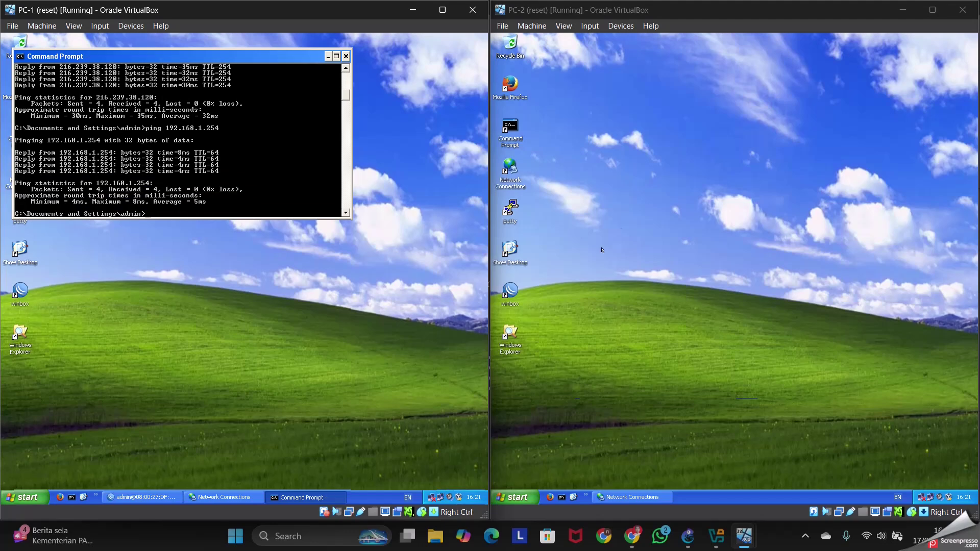
- Open a command prompt on PC-2 and check its IP configuration with ipconfig
{"action": "double_click", "coordinate": [504, 121]}
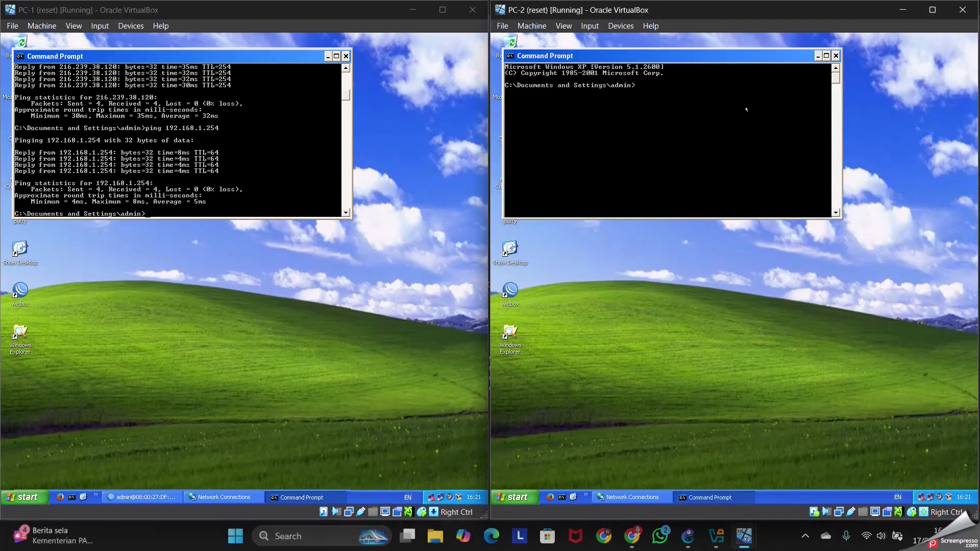
{"action": "left_click", "coordinate": [695, 89]}
{"action": "right_click", "coordinate": [694, 89]}
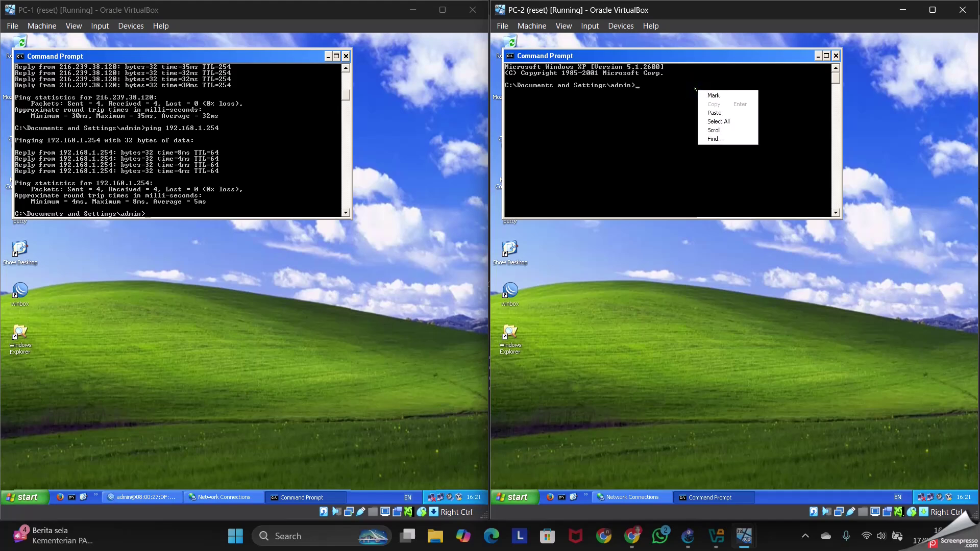
{"action": "left_click", "coordinate": [653, 96]}
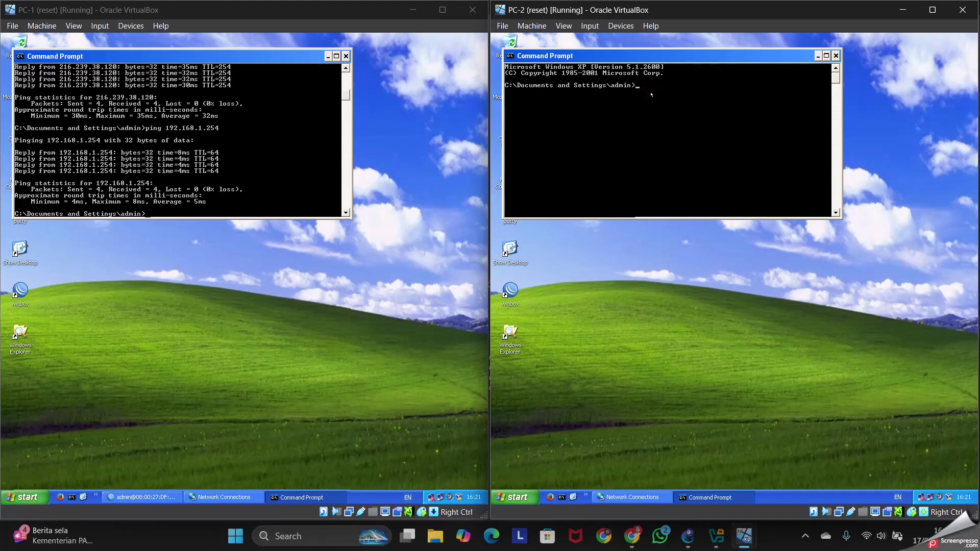
{"action": "type", "text": "ipconfig"}
{"action": "key", "text": "Return"}
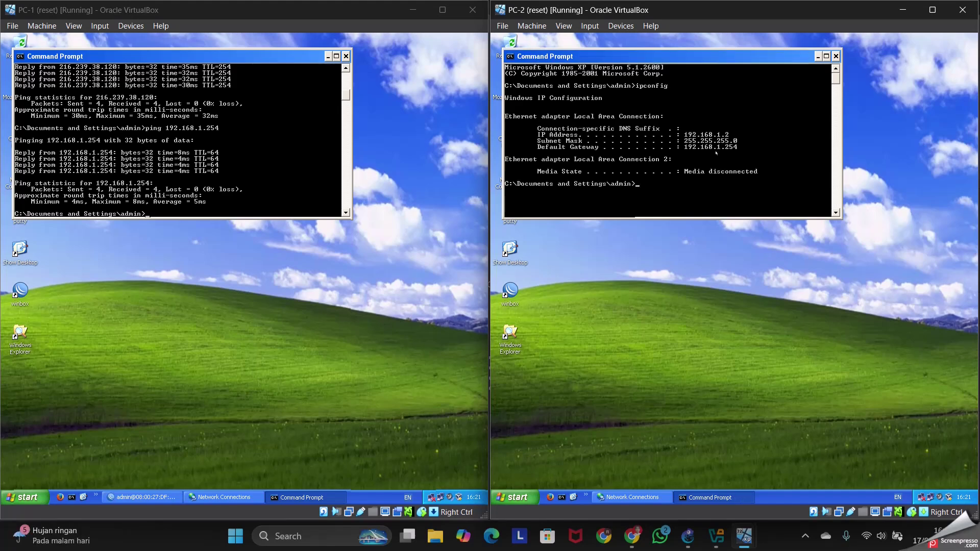
- Test PC-2's connectivity by pinging 8.8.8.8 and google.co.id, correcting the mistyped ip command to ping
{"action": "type", "text": "ping 8.8.8.8"}
{"action": "key", "text": "Return"}
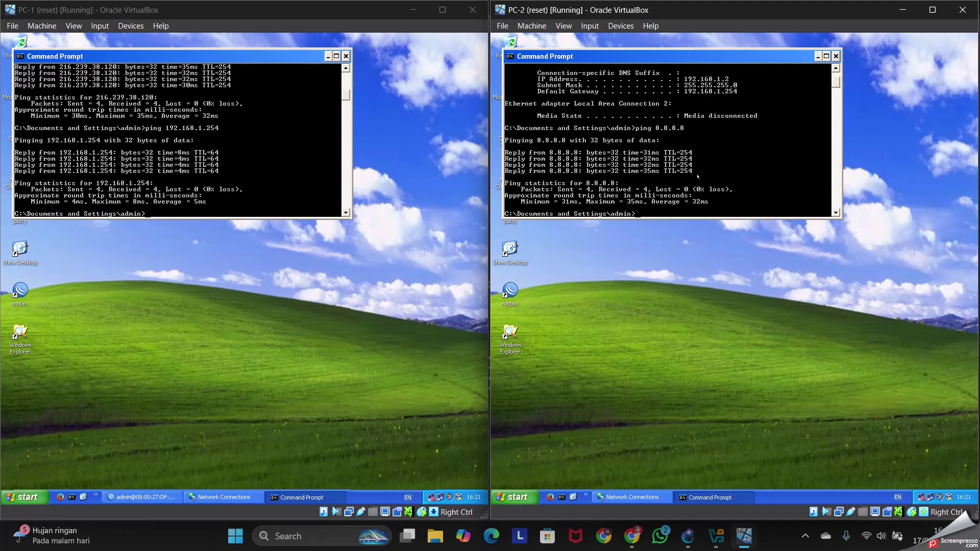
{"action": "type", "text": "ip google.co.id"}
{"action": "key", "text": "Return"}
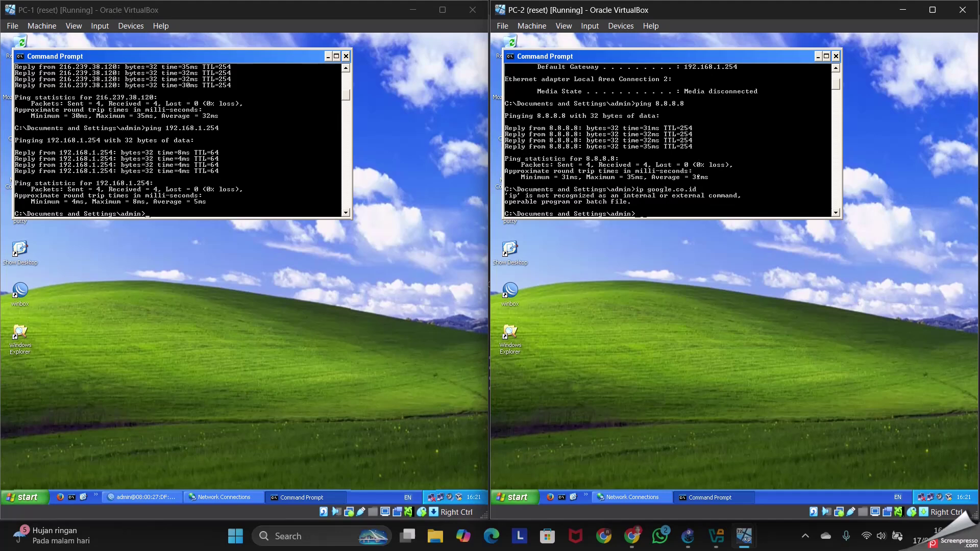
{"action": "key", "text": "Up"}
{"action": "key", "text": "BackSpace"}
{"action": "key", "text": "BackSpace"}
{"action": "key", "text": "BackSpace"}
{"action": "key", "text": "BackSpace"}
{"action": "key", "text": "BackSpace"}
{"action": "key", "text": "BackSpace"}
{"action": "key", "text": "BackSpace"}
{"action": "key", "text": "BackSpace"}
{"action": "key", "text": "BackSpace"}
{"action": "key", "text": "BackSpace"}
{"action": "key", "text": "BackSpace"}
{"action": "key", "text": "BackSpace"}
{"action": "key", "text": "BackSpace"}
{"action": "key", "text": "BackSpace"}
{"action": "type", "text": "ping google.co.id"}
{"action": "key", "text": "Return"}
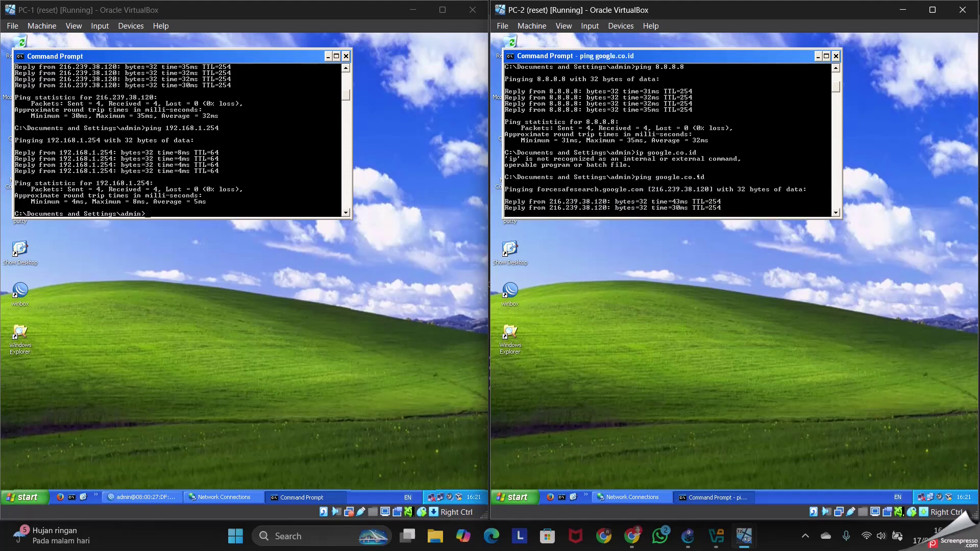
- Test PC-2's connection to the gateway by pinging 192.168.1.254
{"action": "type", "text": "p"}
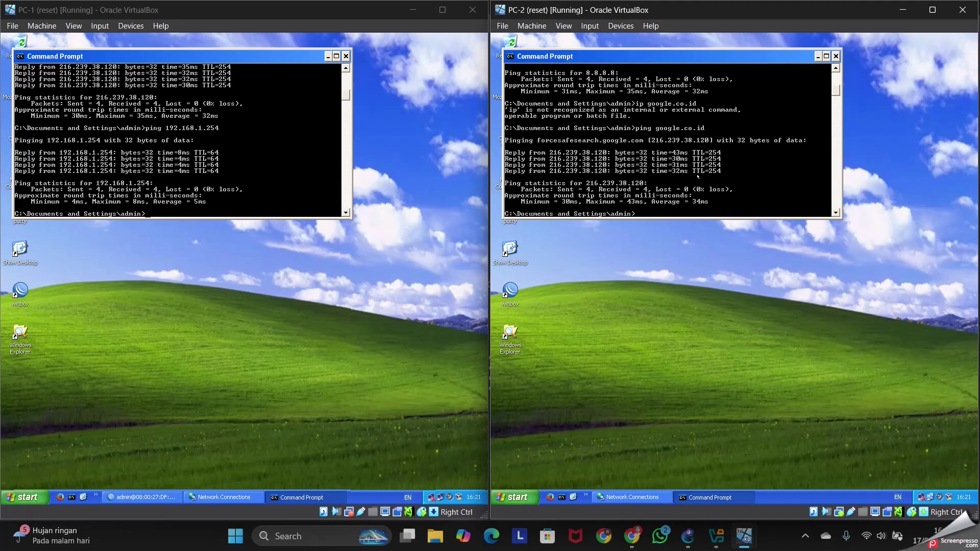
{"action": "type", "text": "ing 192.16"}
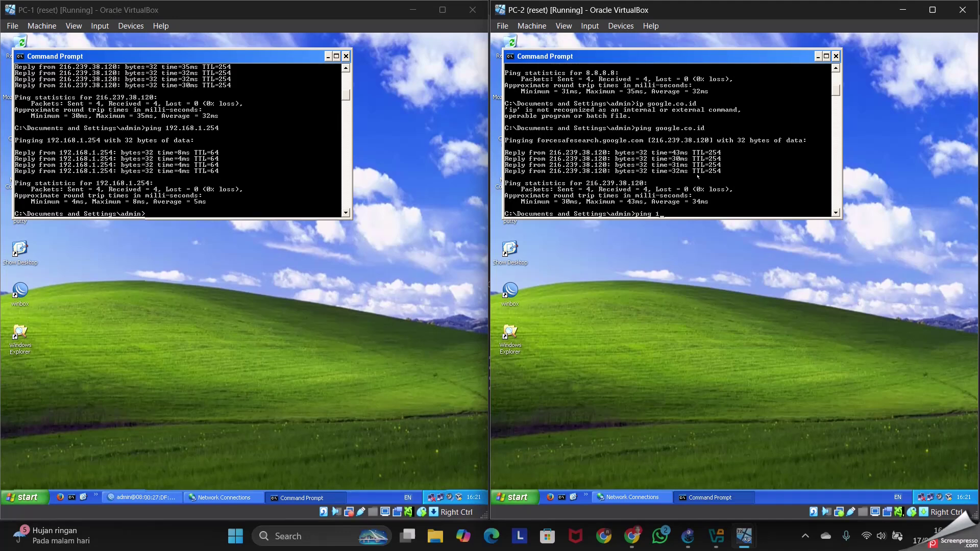
{"action": "type", "text": "8.1.254"}
{"action": "key", "text": "Return"}
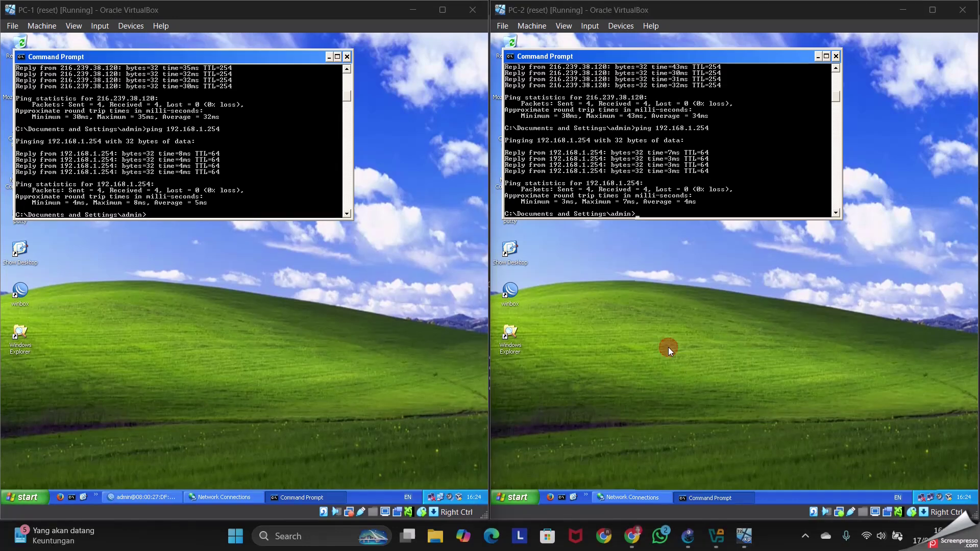
- Minimize the command prompt and open Mozilla Firefox on both PC-1 and PC-2
{"action": "left_click", "coordinate": [366, 300]}
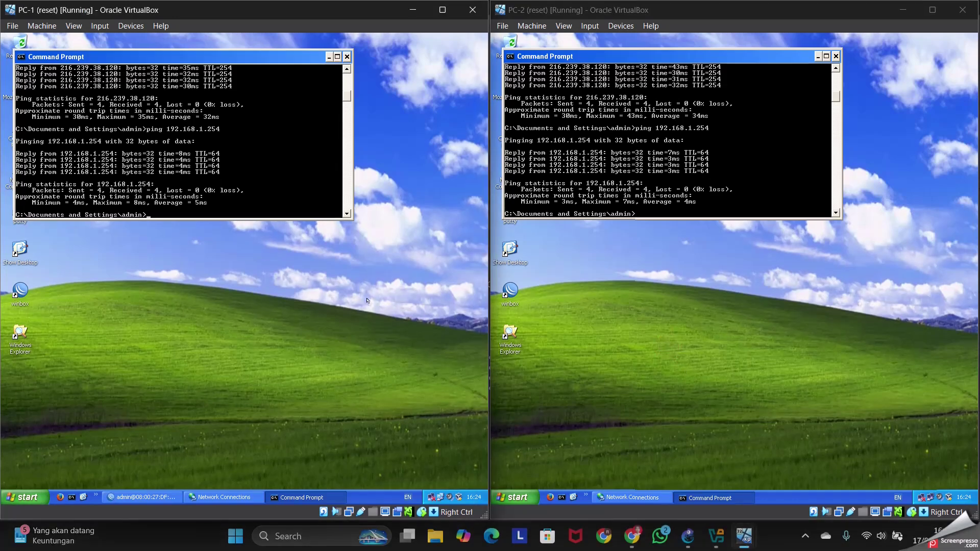
{"action": "left_click", "coordinate": [329, 56]}
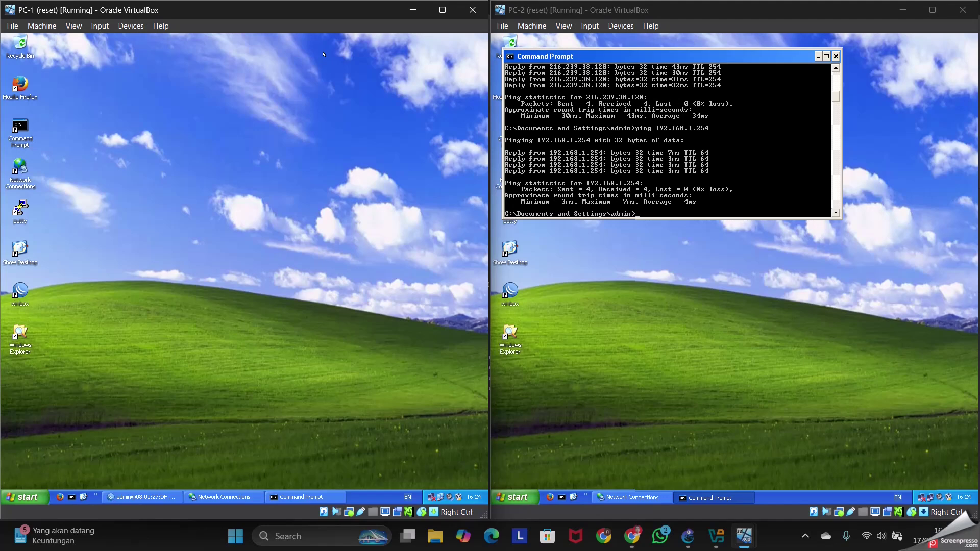
{"action": "double_click", "coordinate": [21, 84]}
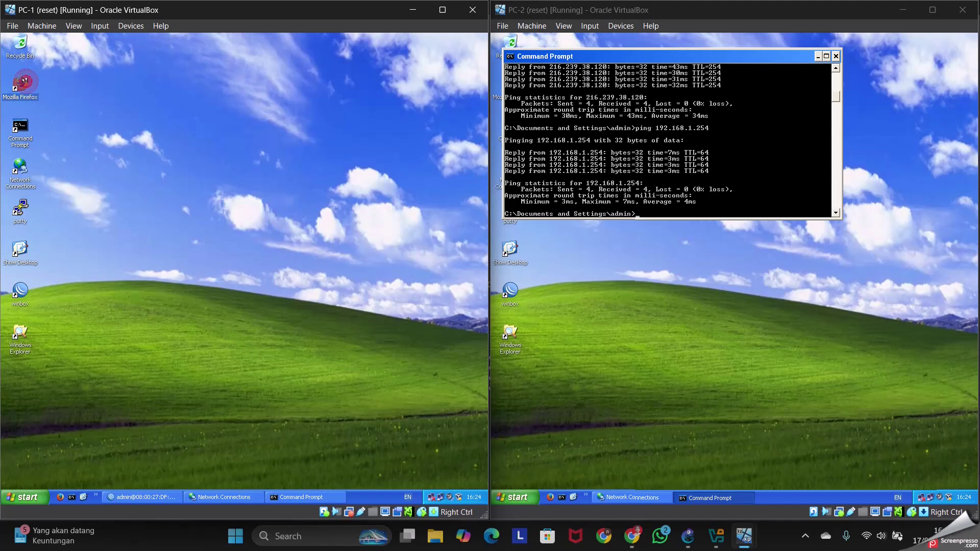
{"action": "left_click", "coordinate": [818, 56]}
{"action": "double_click", "coordinate": [512, 83]}
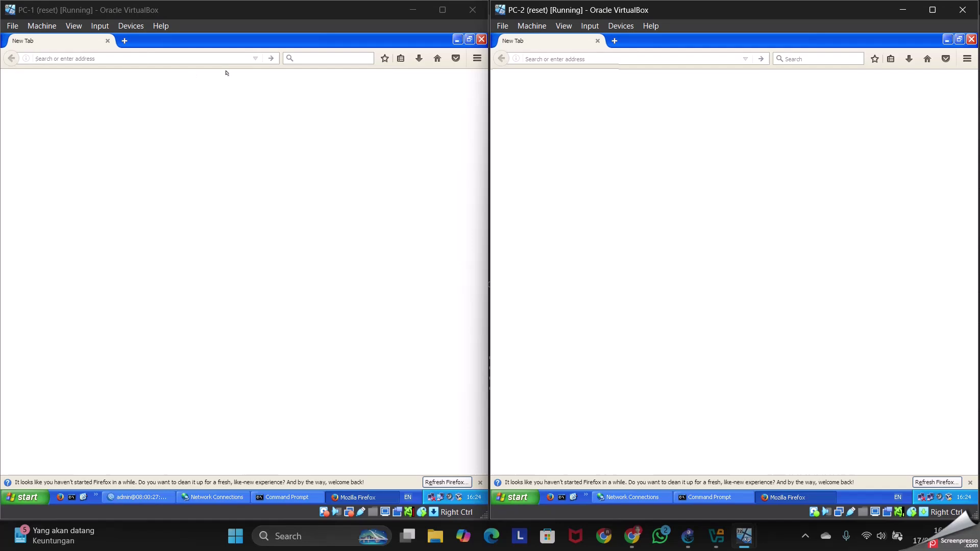
- Load google.co.id in Firefox on PC-1 to test its web access
{"action": "left_click", "coordinate": [211, 60]}
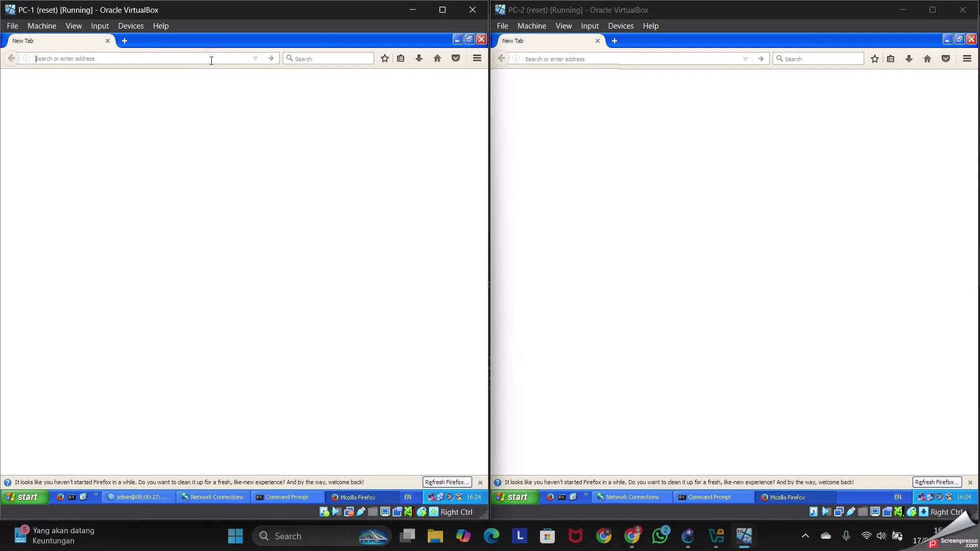
{"action": "type", "text": "goog"}
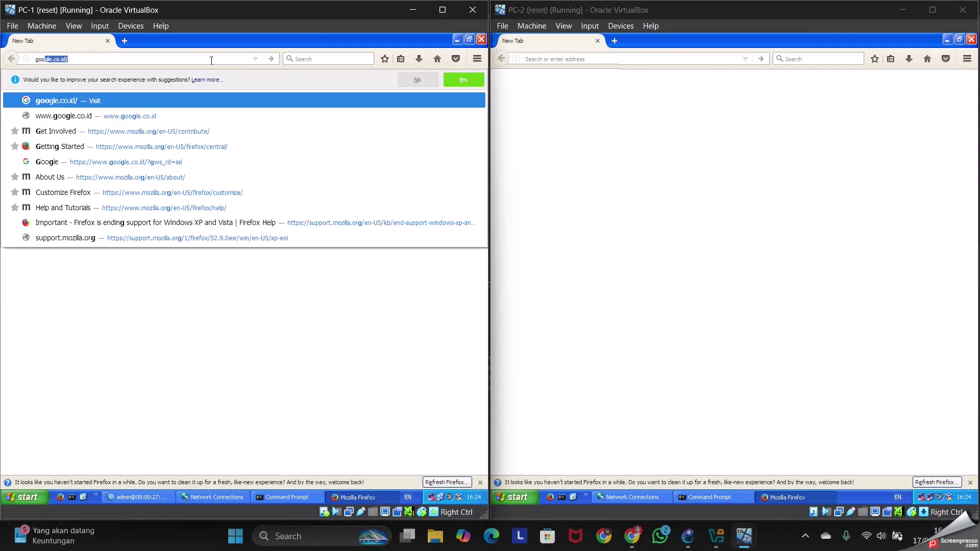
{"action": "type", "text": "le.co"}
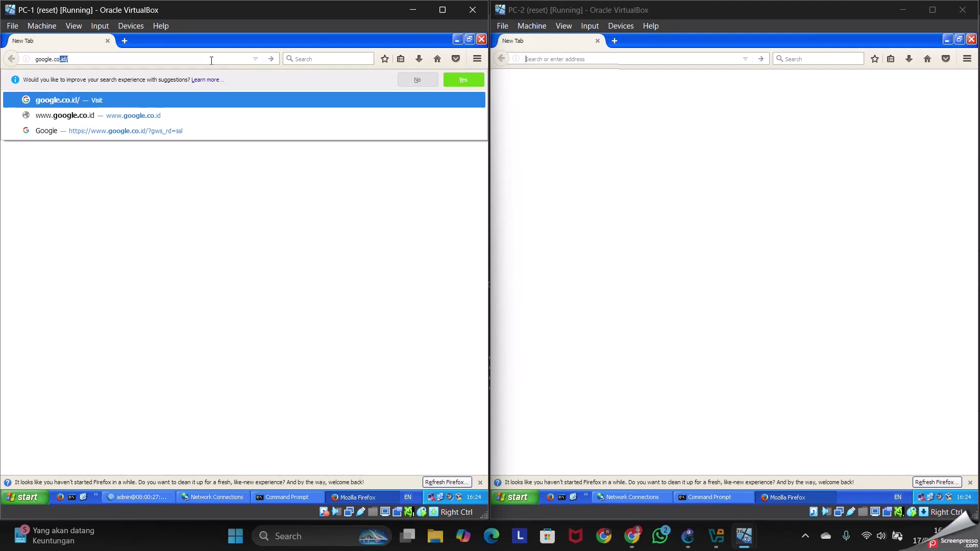
{"action": "key", "text": "BackSpace"}
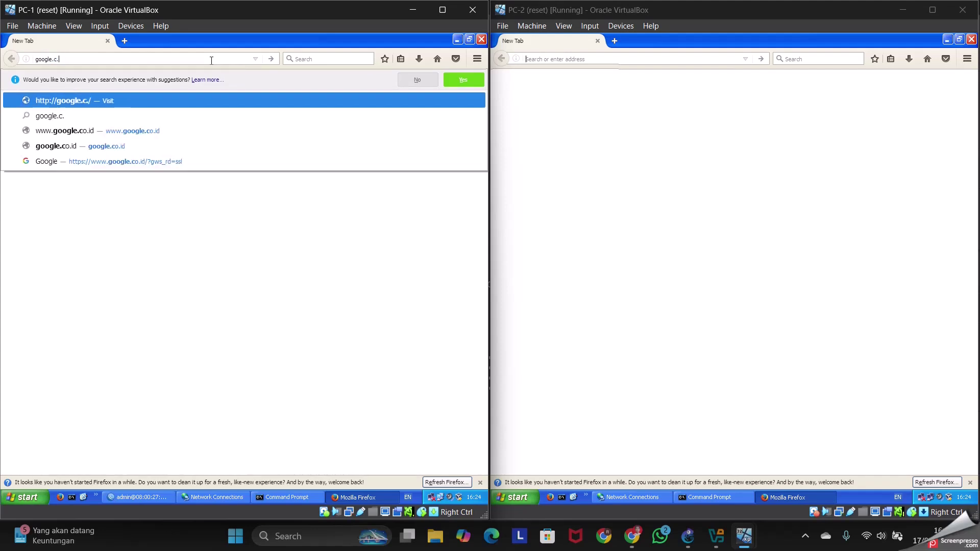
{"action": "type", "text": "."}
{"action": "key", "text": "BackSpace"}
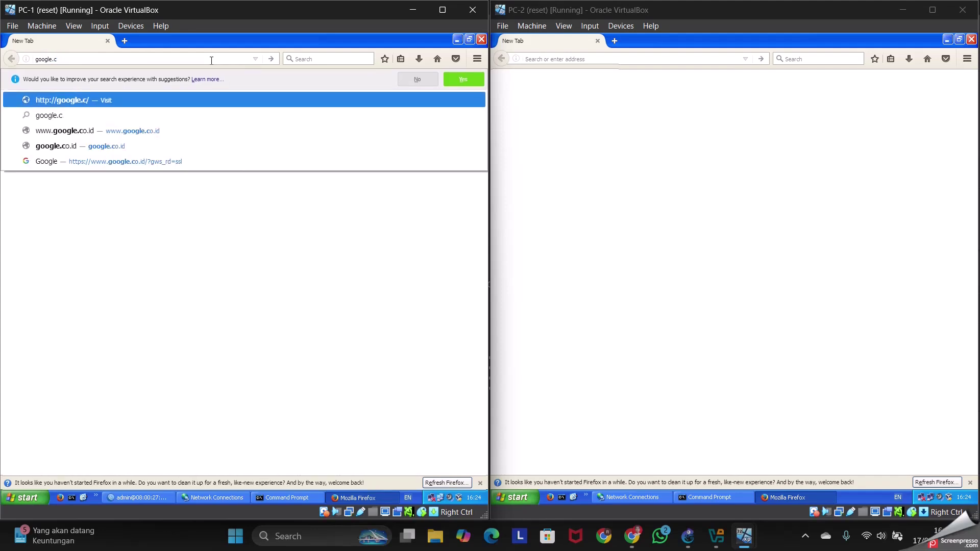
{"action": "type", "text": "o.id/"}
{"action": "key", "text": "Return"}
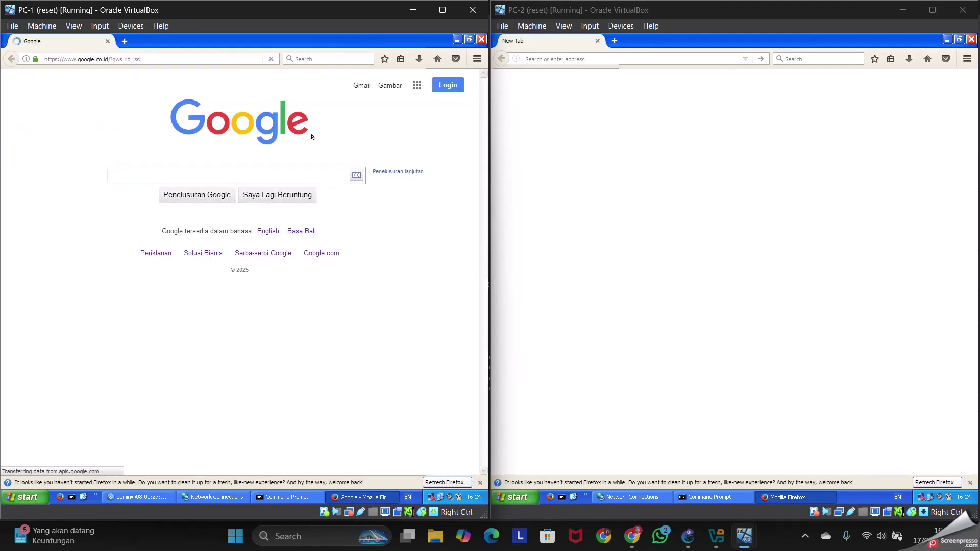
- Load google.co.id in Firefox on PC-2 to test its web access
{"action": "left_click", "coordinate": [572, 60]}
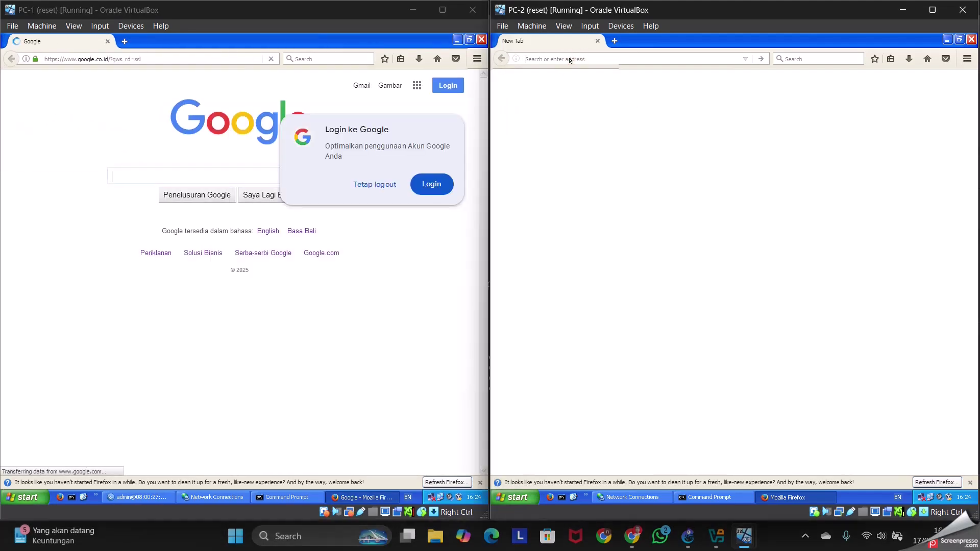
{"action": "type", "text": "google.co.id/"}
{"action": "key", "text": "Return"}
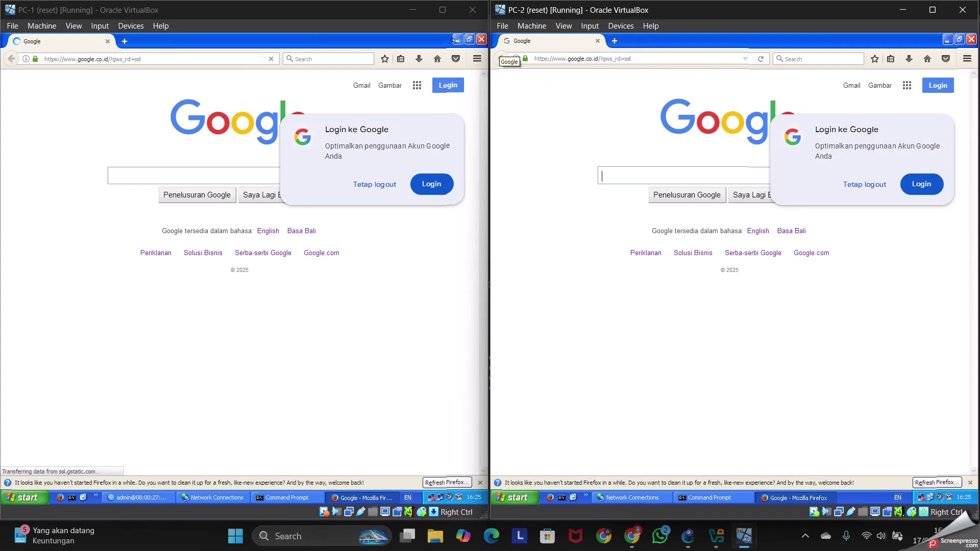
- Minimize Firefox on both PCs and bring the WinBox session back up on PC-1
{"action": "left_click", "coordinate": [452, 40]}
{"action": "left_click", "coordinate": [458, 40]}
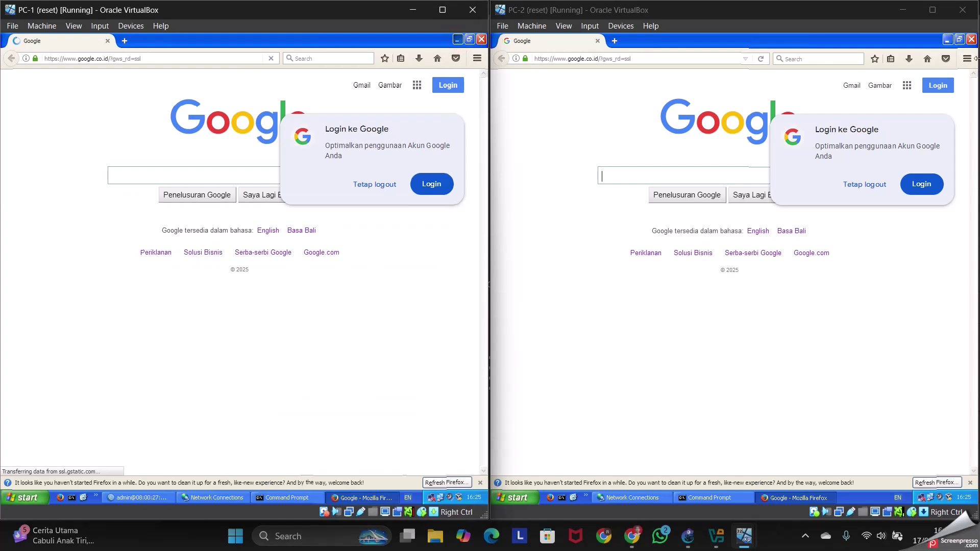
{"action": "left_click", "coordinate": [939, 45]}
{"action": "left_click", "coordinate": [948, 40]}
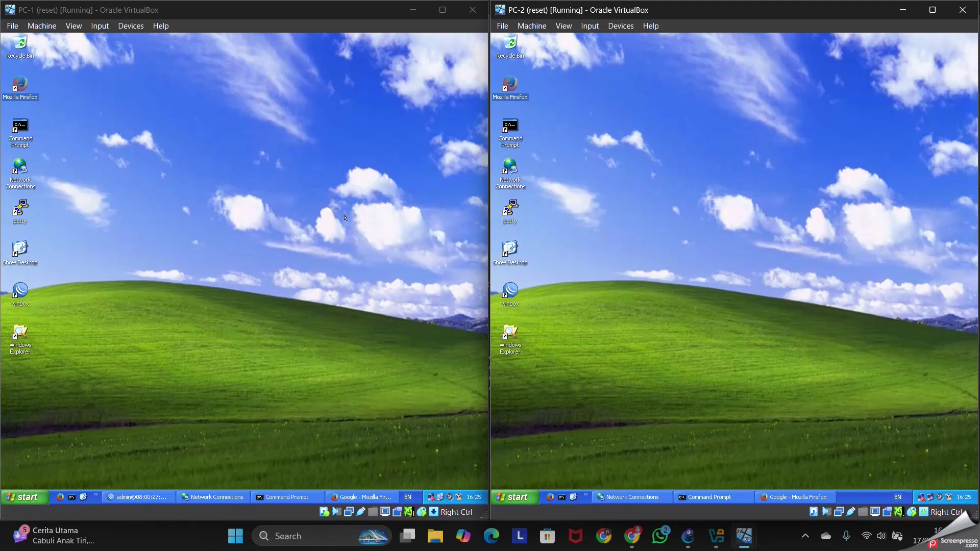
{"action": "left_click", "coordinate": [144, 491]}
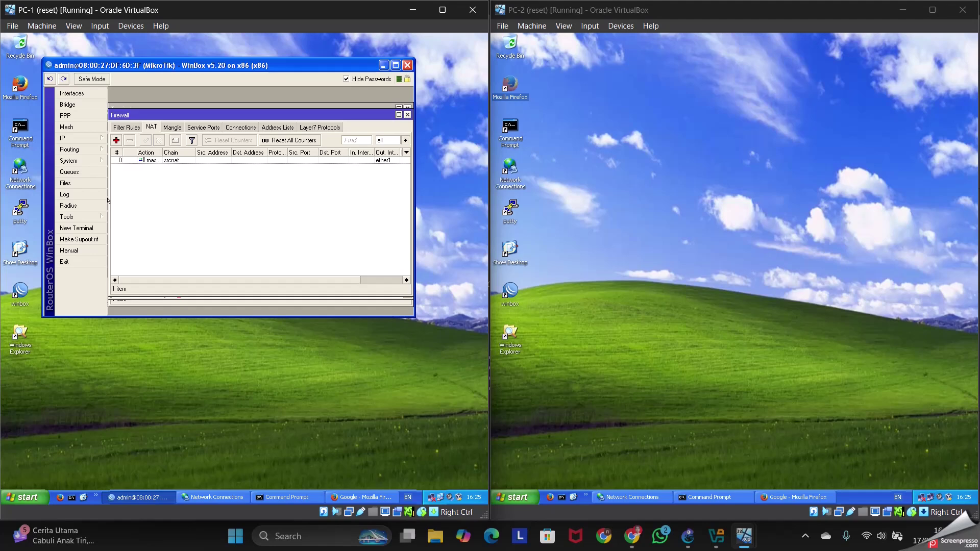
- Create a new firewall filter rule with chain forward and source address 192.168.1.2
{"action": "left_click", "coordinate": [129, 127]}
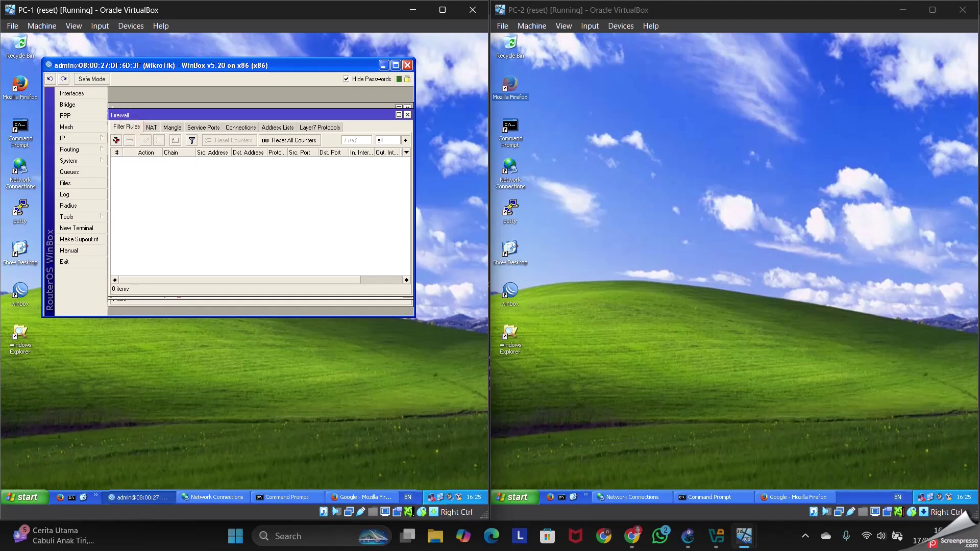
{"action": "left_click", "coordinate": [116, 140]}
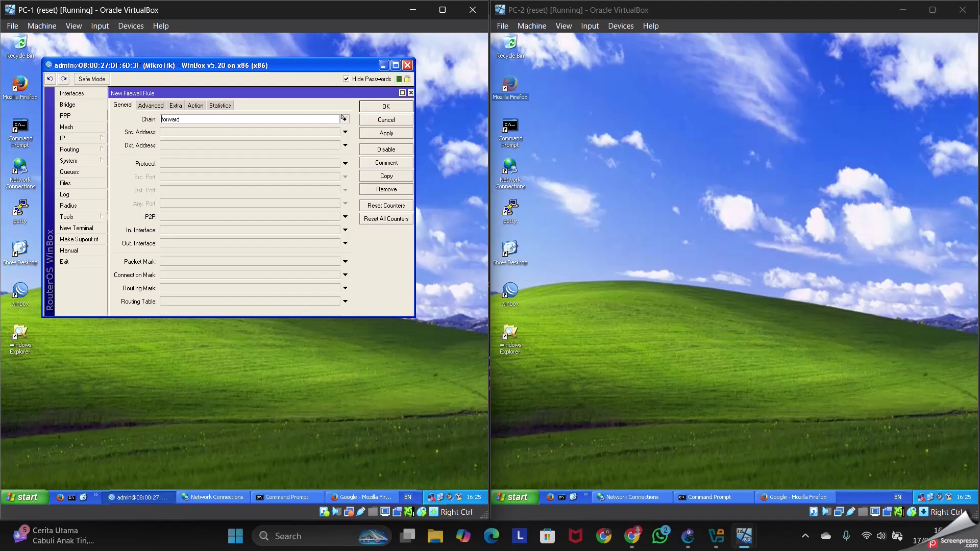
{"action": "left_click", "coordinate": [344, 119]}
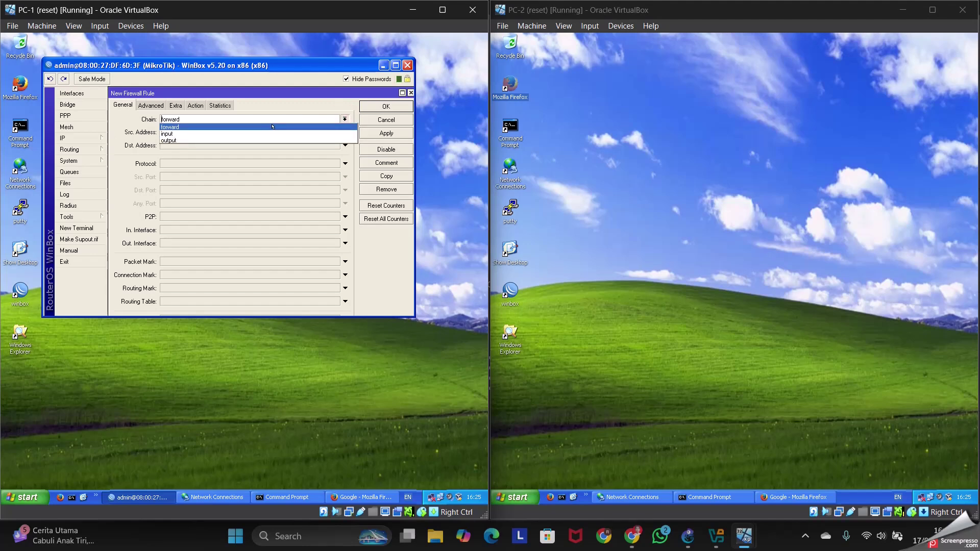
{"action": "left_click", "coordinate": [345, 118]}
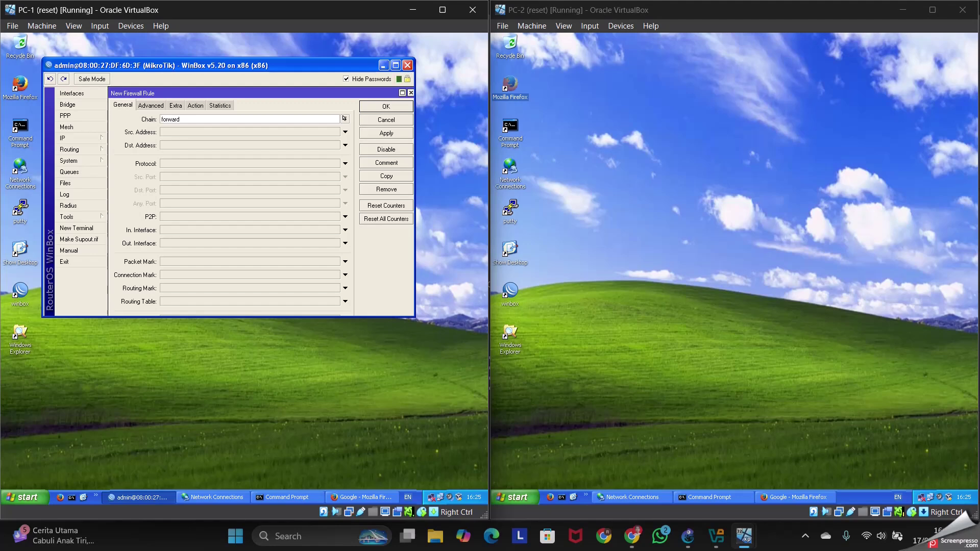
{"action": "left_click", "coordinate": [345, 119]}
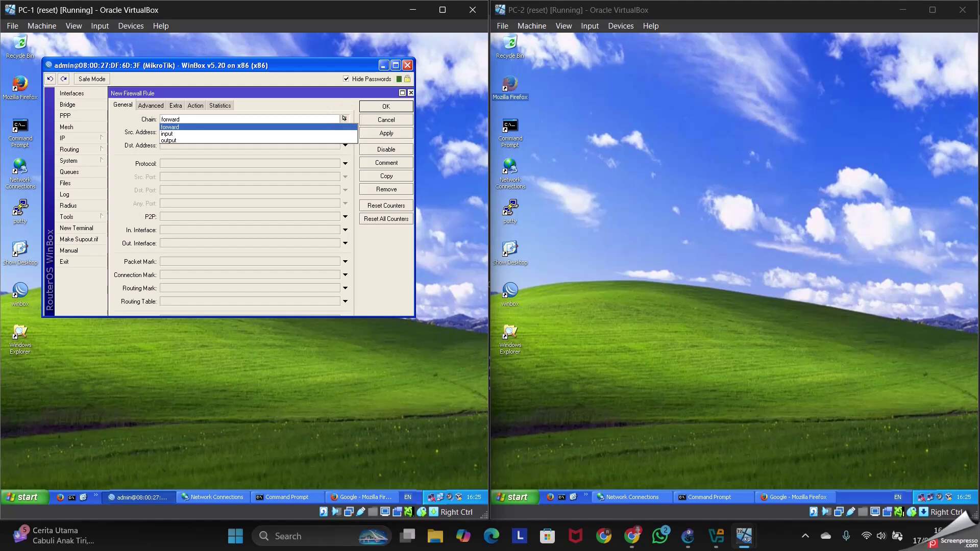
{"action": "left_click", "coordinate": [315, 127]}
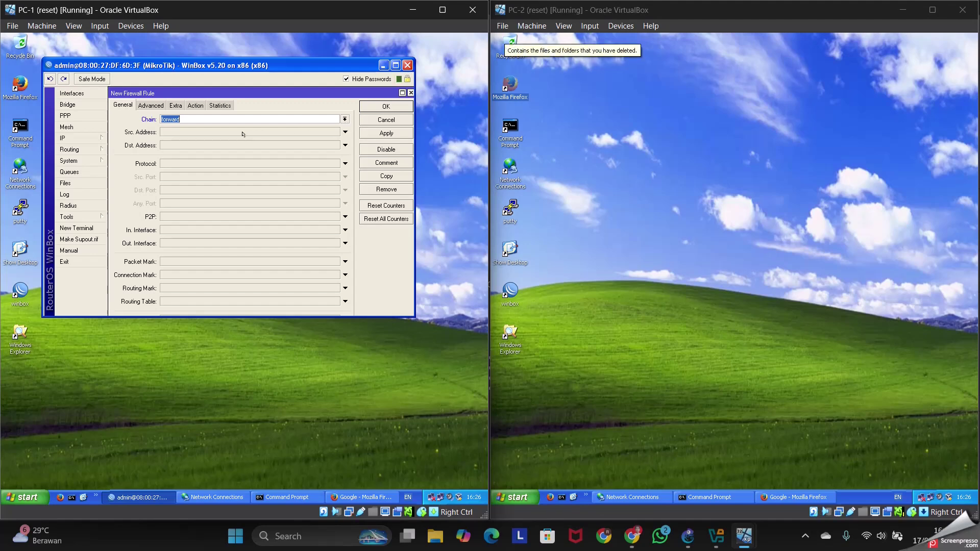
{"action": "left_click", "coordinate": [178, 131]}
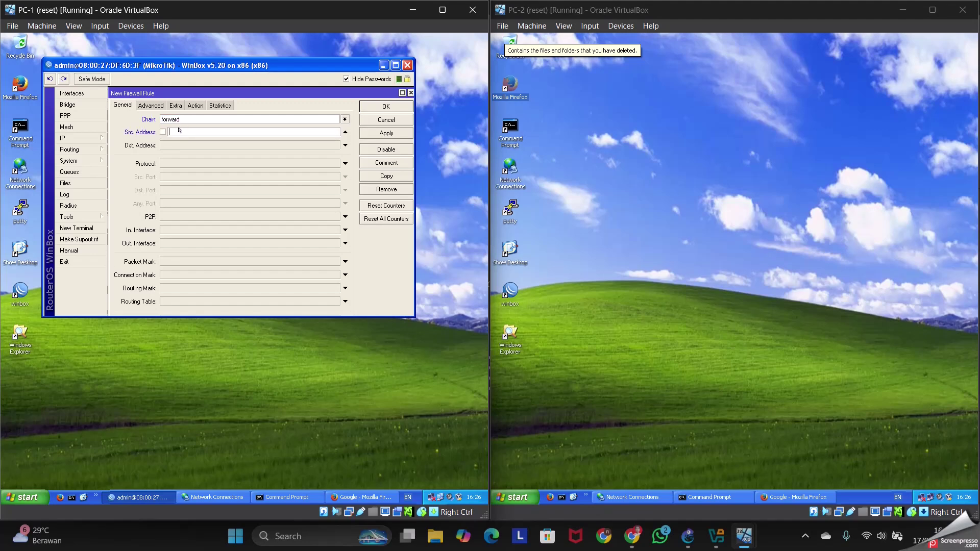
{"action": "type", "text": "192.168.1.2"}
- Set the new filter rule's protocol to 6 (tcp) and its destination ports to 80,443
{"action": "left_click", "coordinate": [343, 162]}
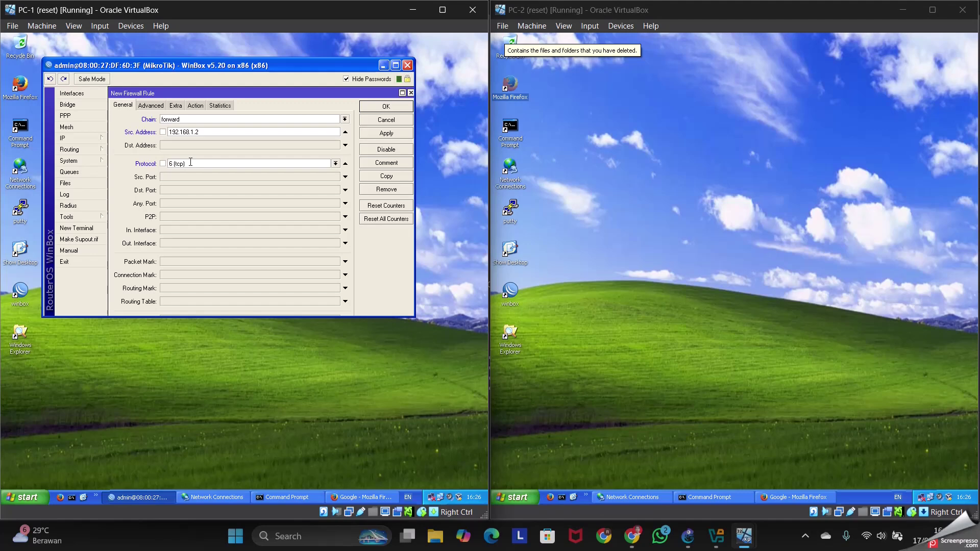
{"action": "left_click", "coordinate": [217, 165]}
{"action": "left_click", "coordinate": [332, 165]}
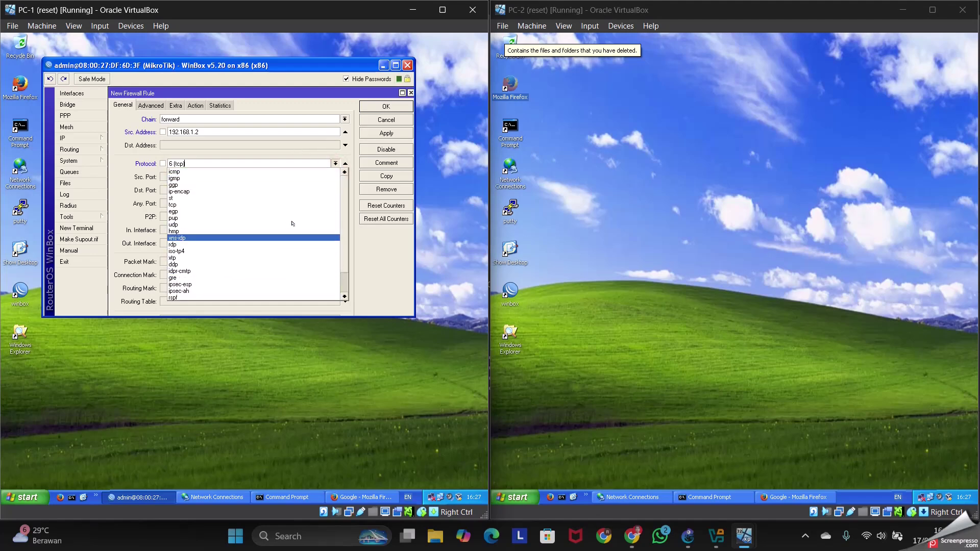
{"action": "left_click", "coordinate": [333, 162]}
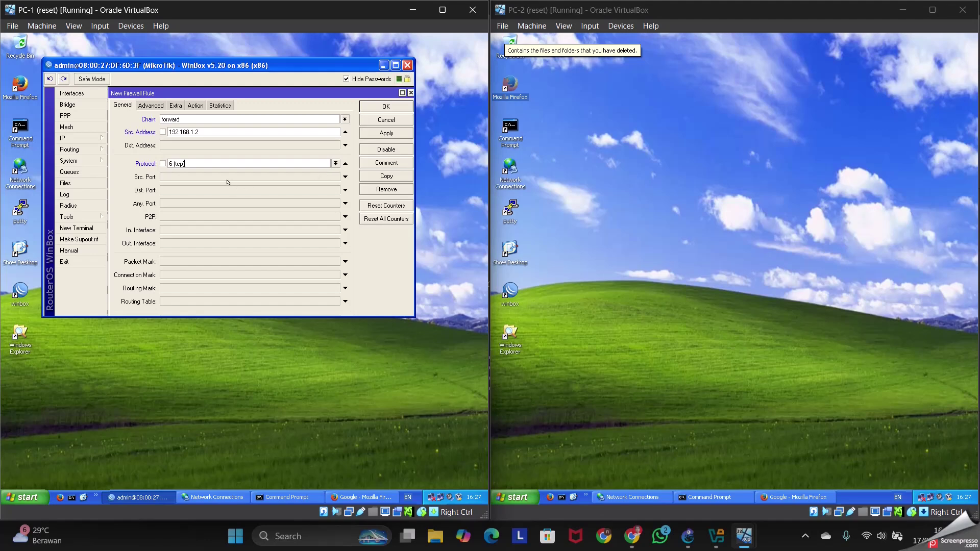
{"action": "left_click", "coordinate": [345, 190]}
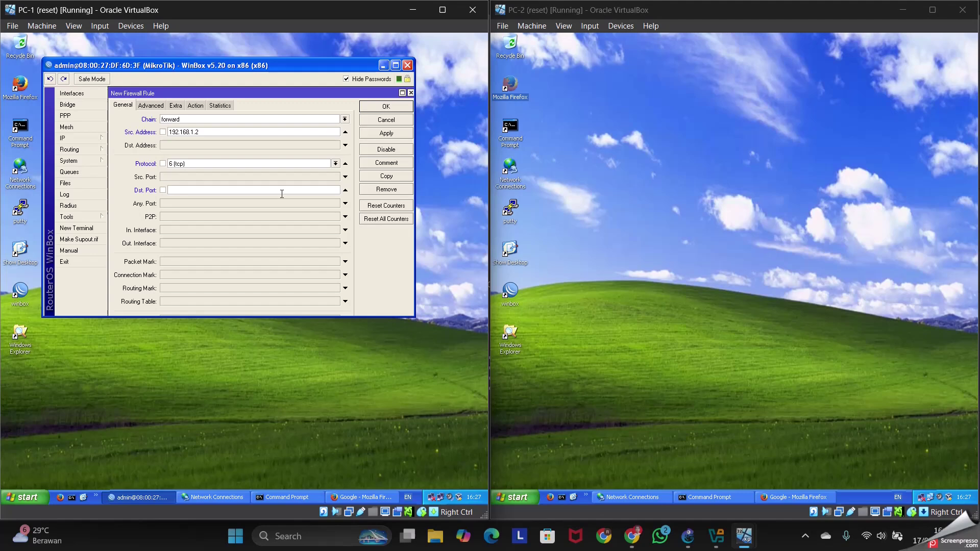
{"action": "type", "text": "80,443"}
- Check the new rule's action and general settings, and apply the rule with the accept action
{"action": "left_click", "coordinate": [196, 105]}
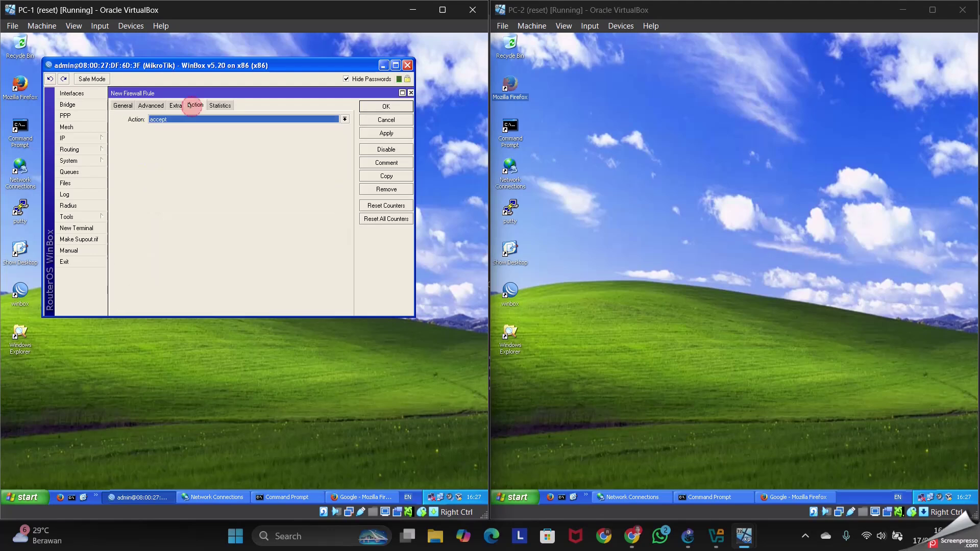
{"action": "left_click", "coordinate": [123, 106]}
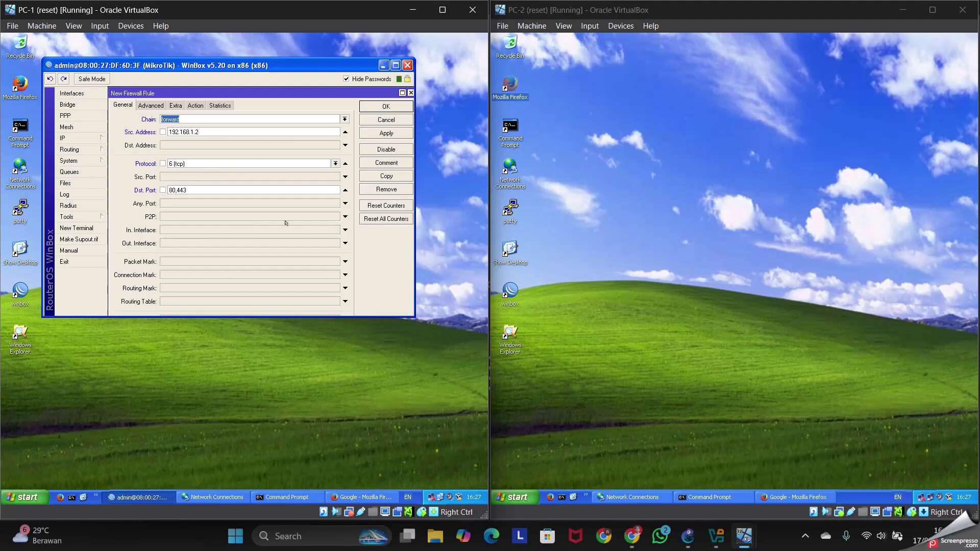
{"action": "left_click", "coordinate": [196, 106]}
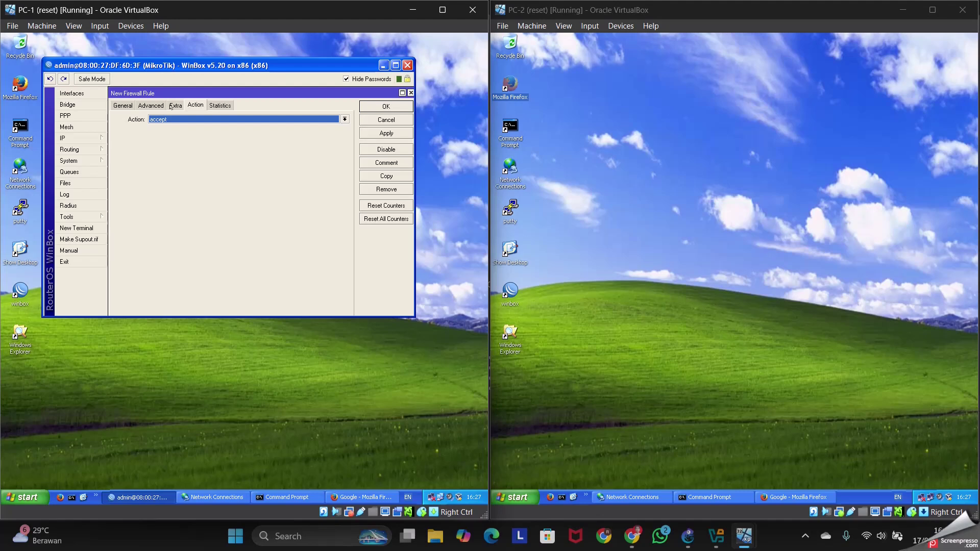
{"action": "left_click", "coordinate": [123, 107]}
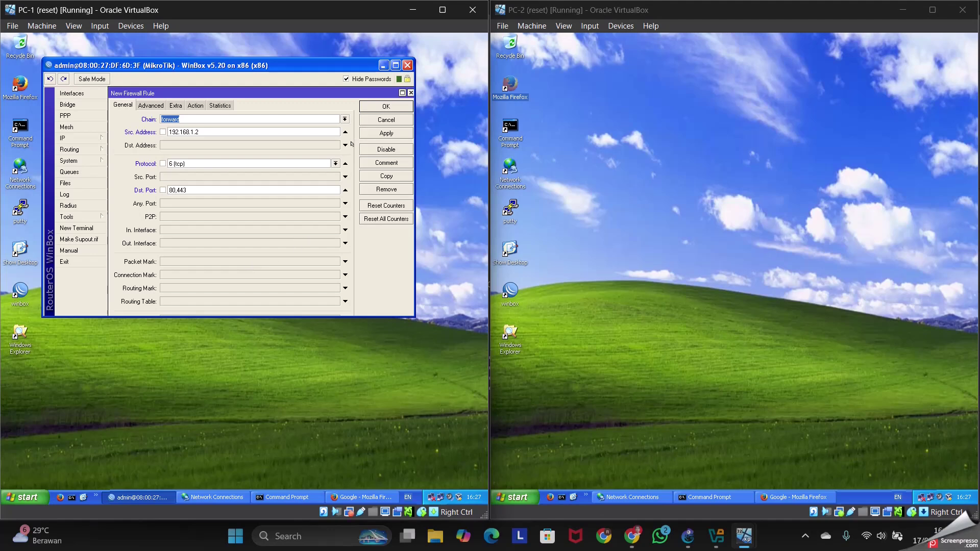
{"action": "left_click", "coordinate": [387, 133]}
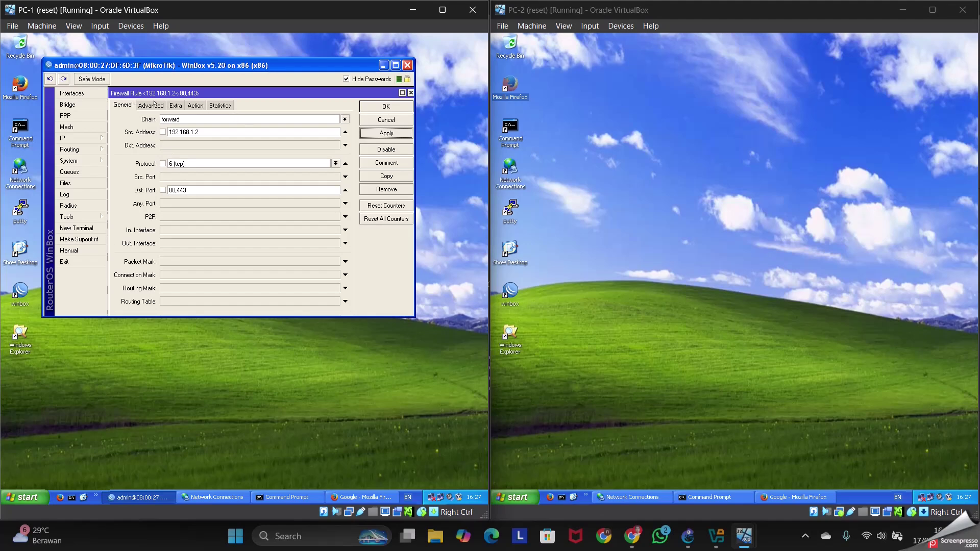
- Review the applied rule's advanced, extra and action settings
{"action": "left_click", "coordinate": [154, 105]}
{"action": "left_click", "coordinate": [174, 105]}
{"action": "left_click", "coordinate": [194, 105]}
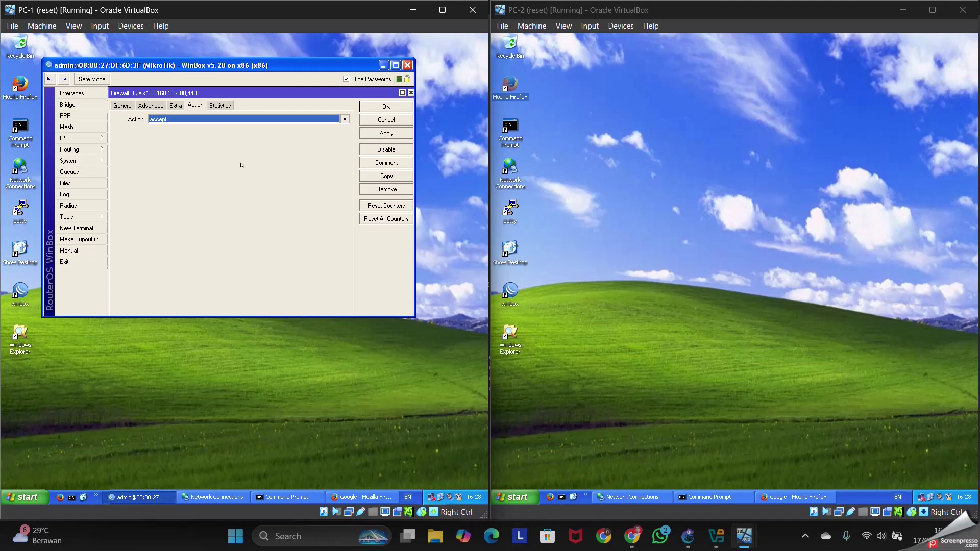
- Change the action of the web traffic rule for 192.168.1.2 to drop and save the rule
{"action": "left_click", "coordinate": [345, 119]}
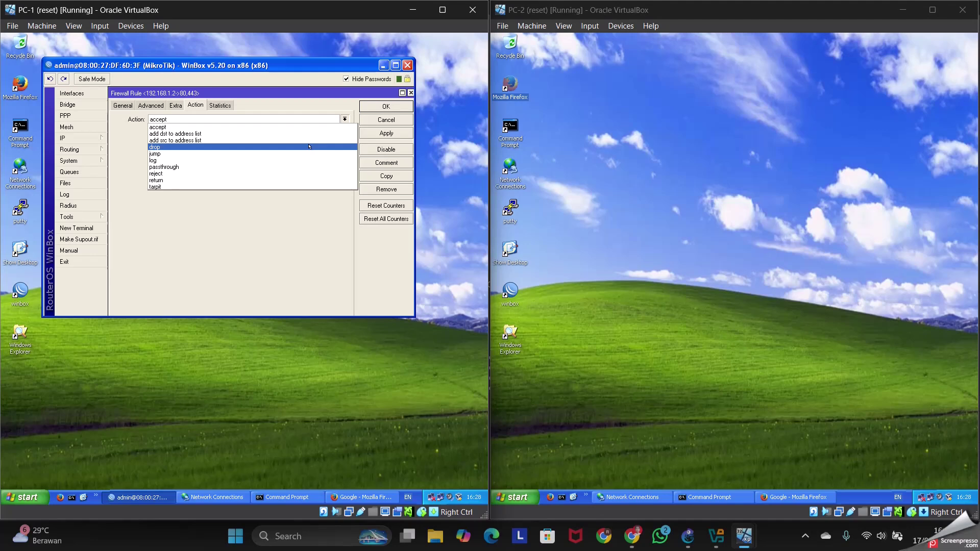
{"action": "left_click", "coordinate": [270, 146]}
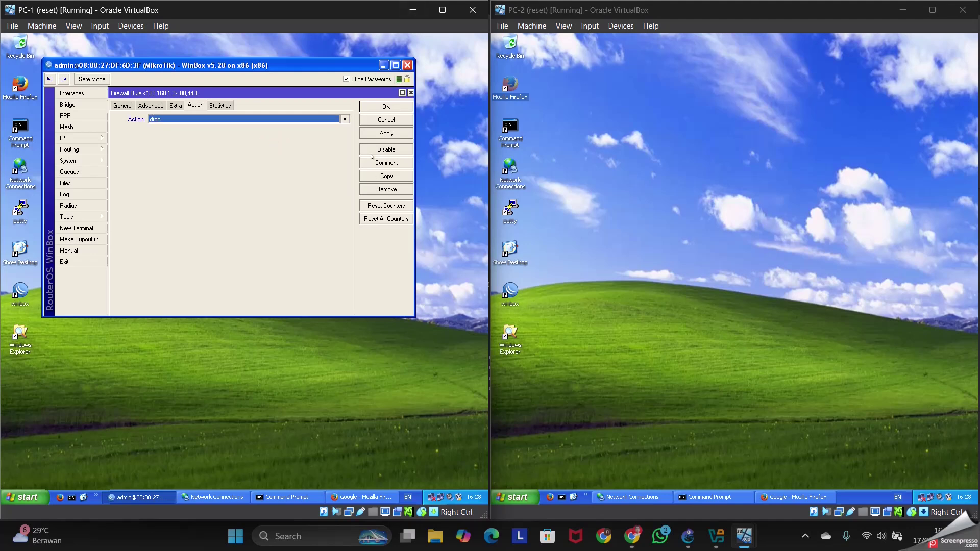
{"action": "left_click", "coordinate": [386, 106]}
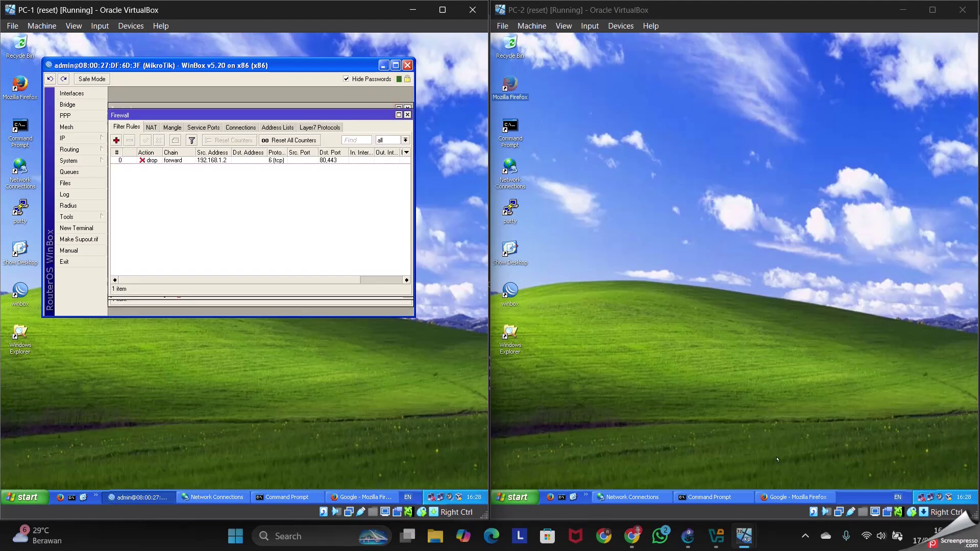
- Test web access from PC-2 by loading google.co.id in the current Firefox tab and in a new tab
{"action": "left_click", "coordinate": [797, 497]}
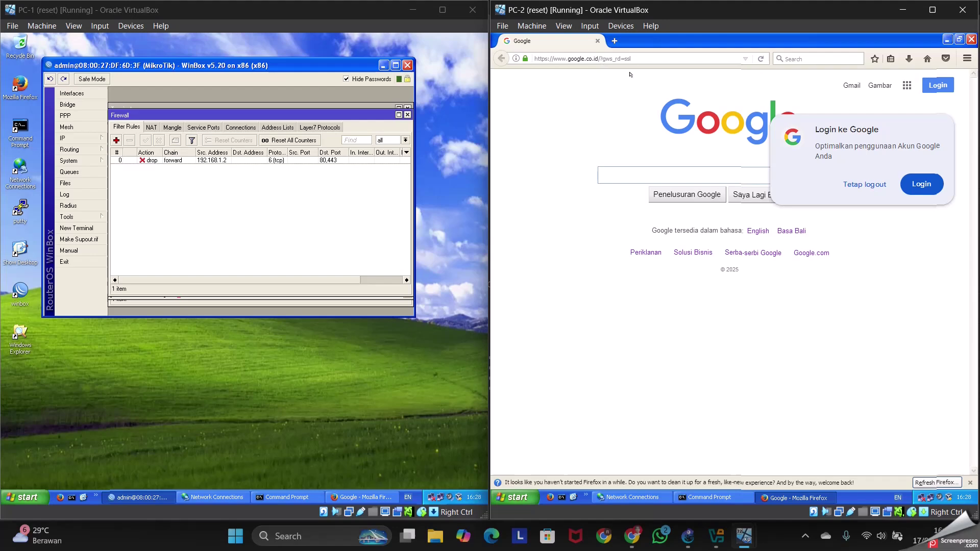
{"action": "left_click", "coordinate": [637, 59]}
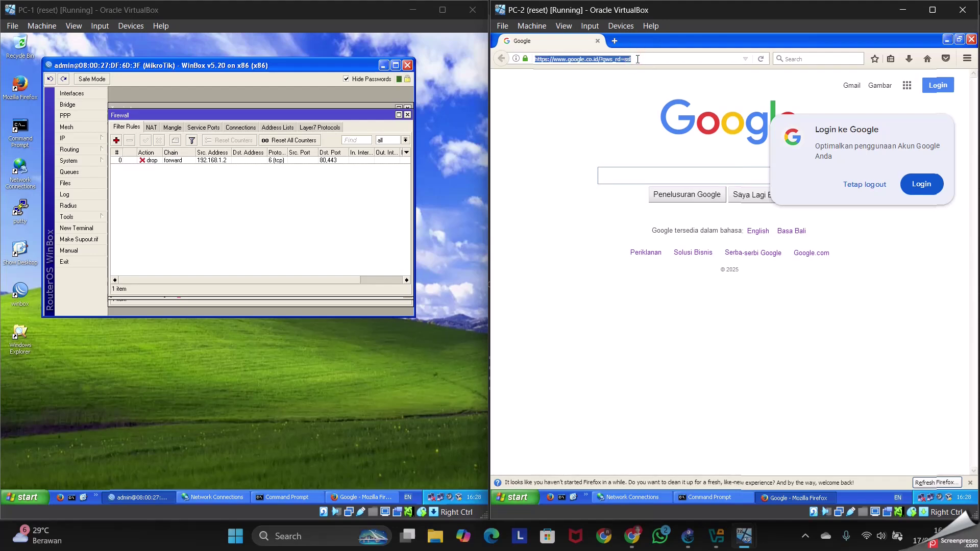
{"action": "key", "text": "BackSpace"}
{"action": "type", "text": "google.co.id/"}
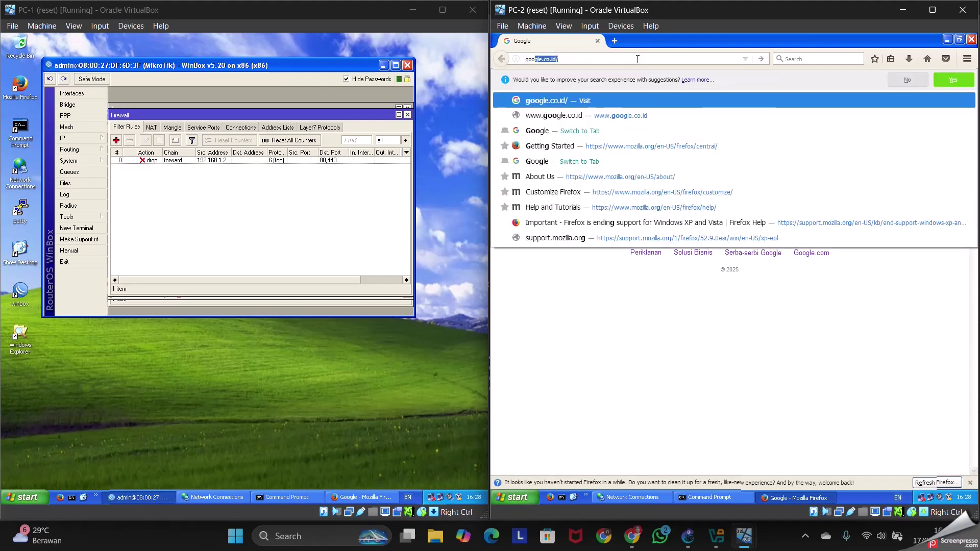
{"action": "key", "text": "Return"}
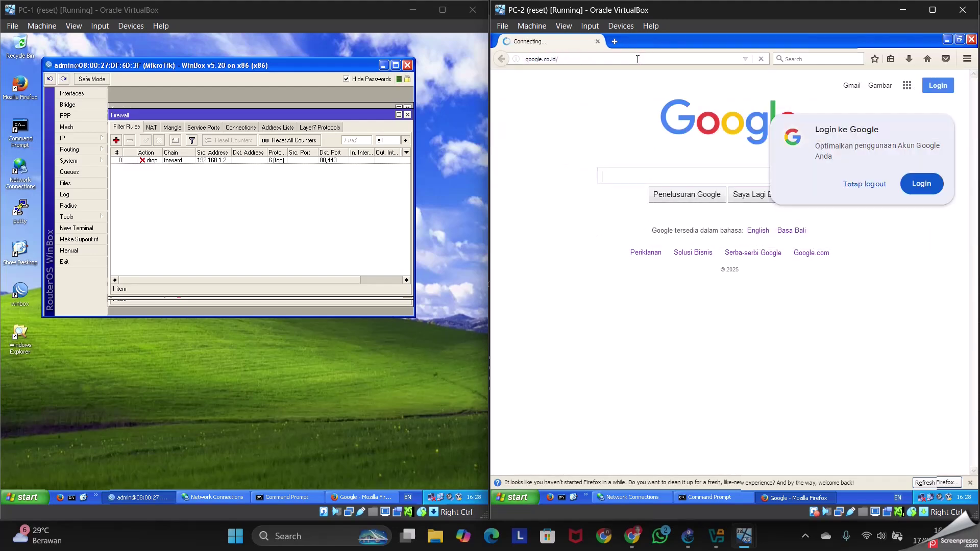
{"action": "left_click", "coordinate": [614, 41]}
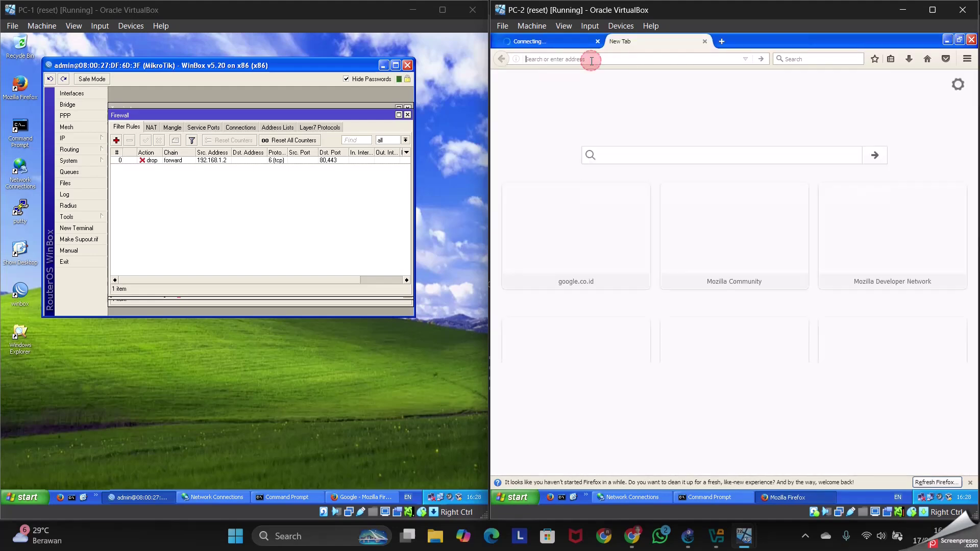
{"action": "type", "text": "google.co.id"}
{"action": "key", "text": "Return"}
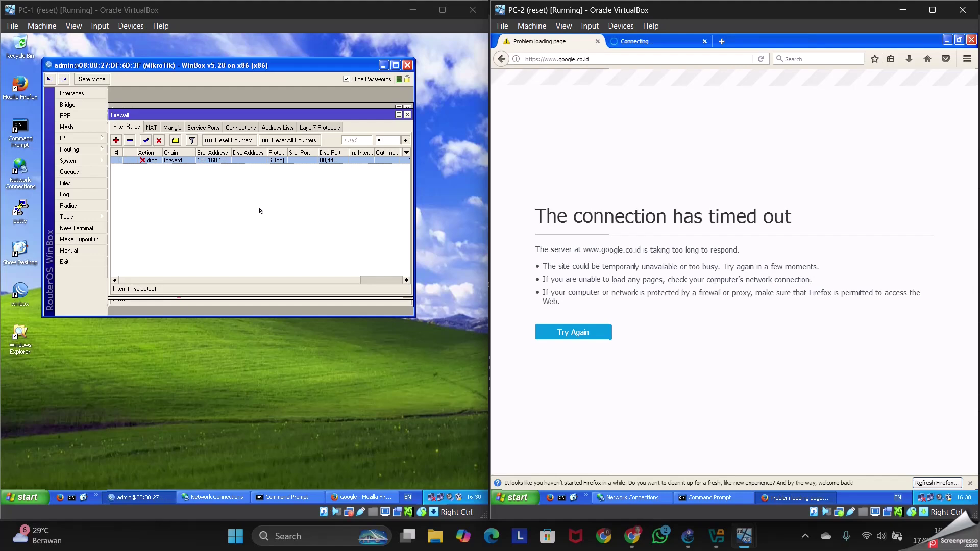
- Create another firewall filter rule on PC-1 with chain input and source address 192.168.1.2
{"action": "left_click", "coordinate": [115, 139]}
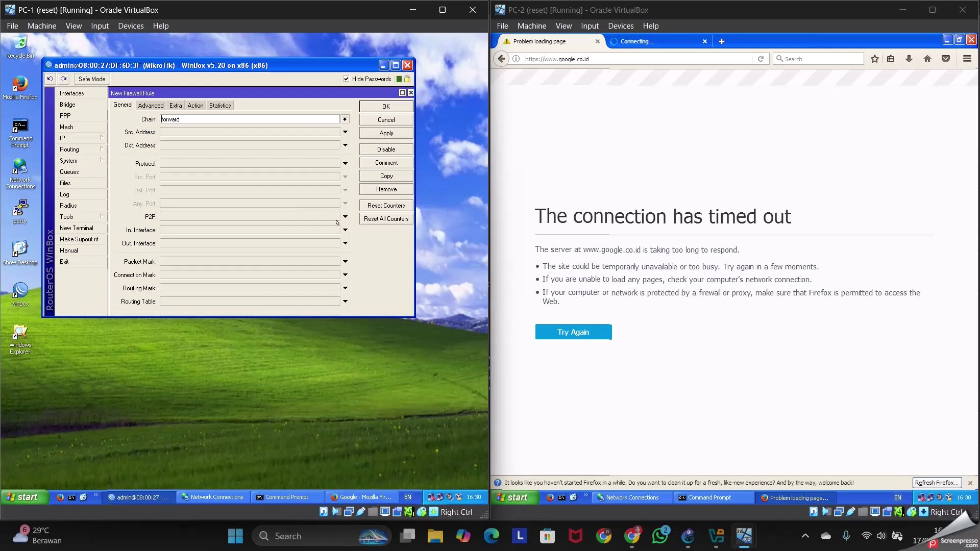
{"action": "left_click", "coordinate": [343, 118]}
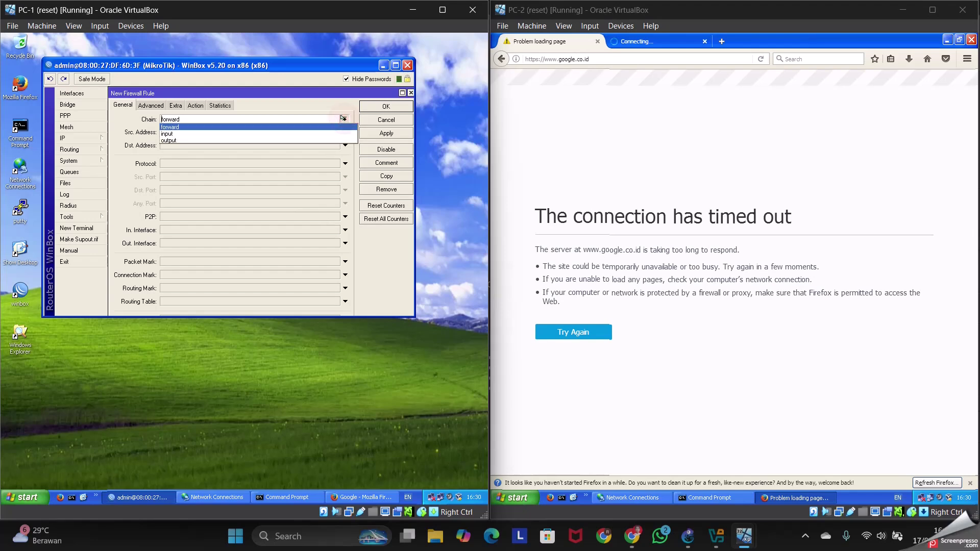
{"action": "left_click", "coordinate": [317, 133]}
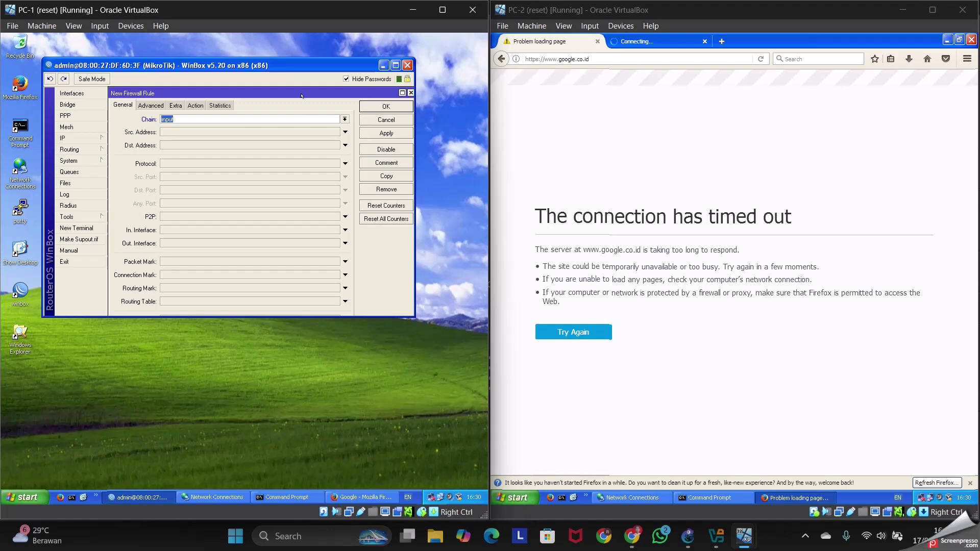
{"action": "left_click", "coordinate": [301, 130]}
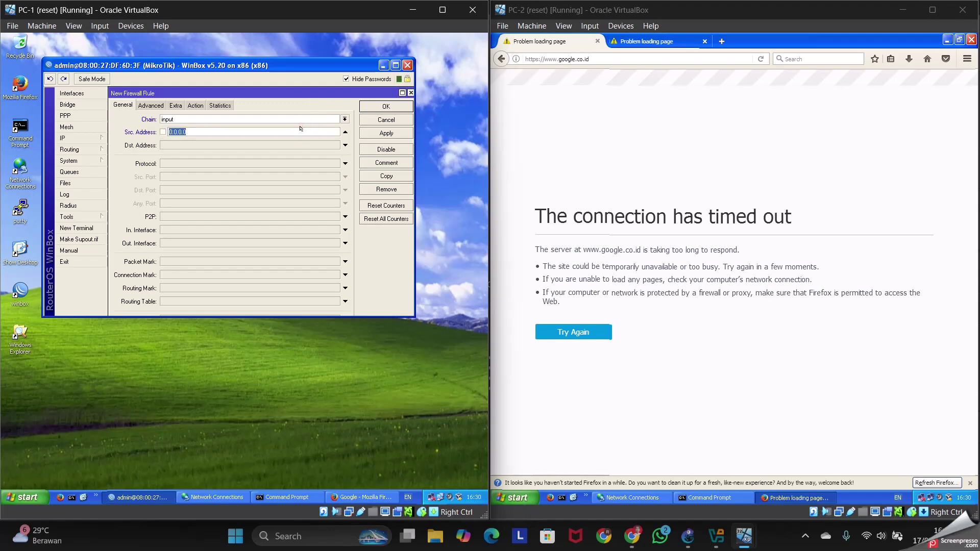
{"action": "type", "text": "192.168.1.2"}
- Set the input rule's protocol to icmp and its action to drop, and save the rule
{"action": "left_click", "coordinate": [345, 161]}
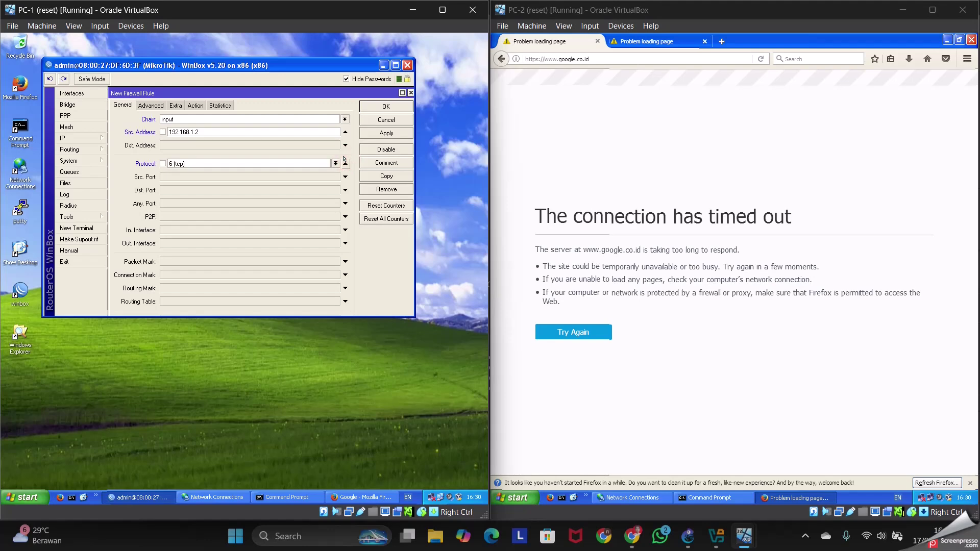
{"action": "left_click", "coordinate": [334, 164]}
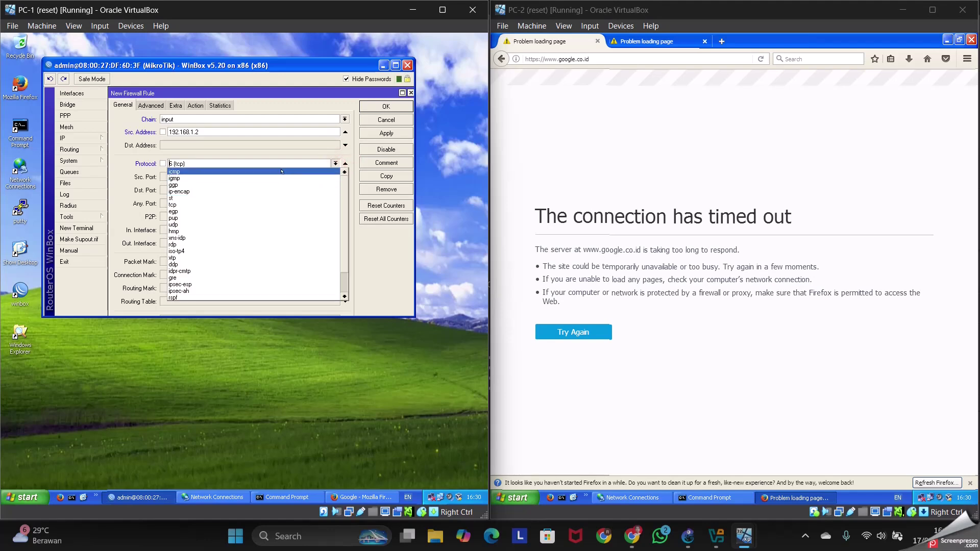
{"action": "left_click", "coordinate": [281, 172]}
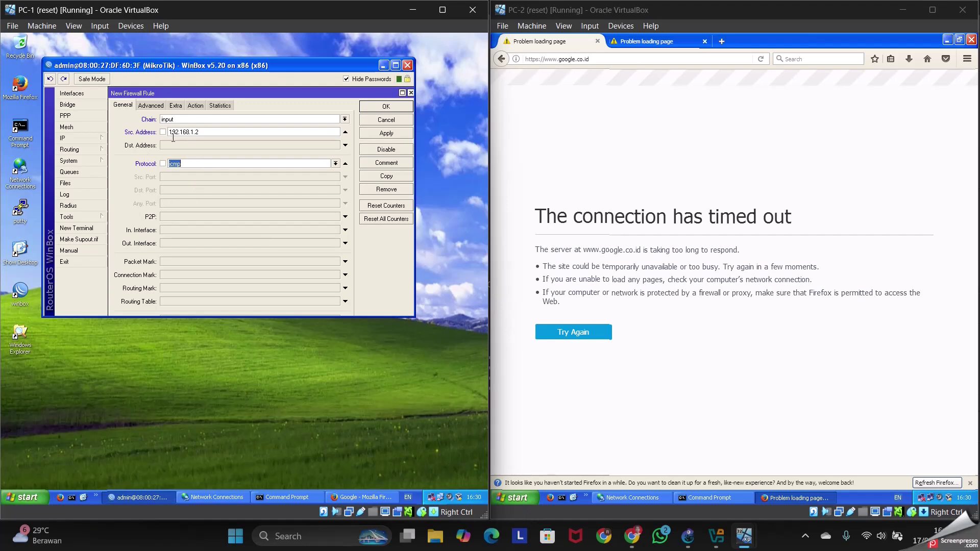
{"action": "left_click", "coordinate": [188, 104]}
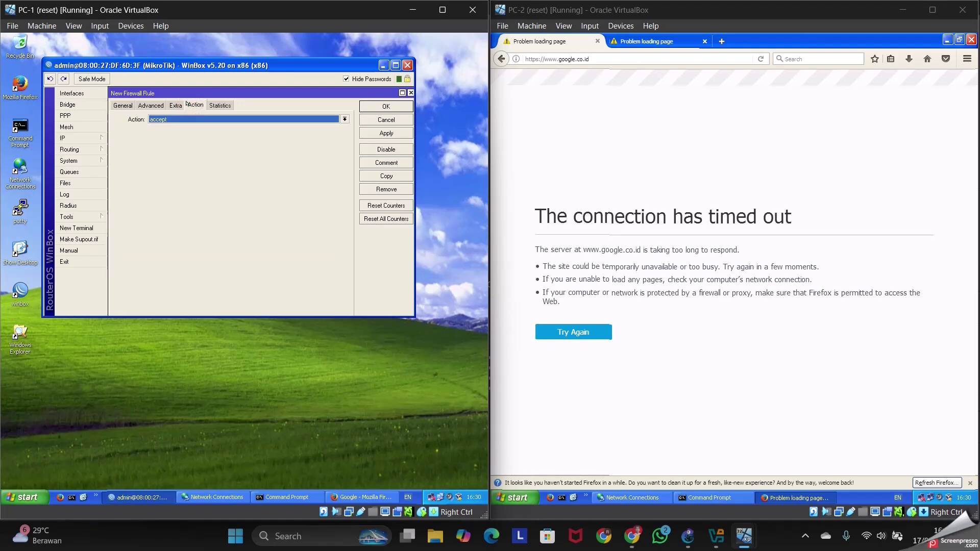
{"action": "left_click", "coordinate": [326, 114]}
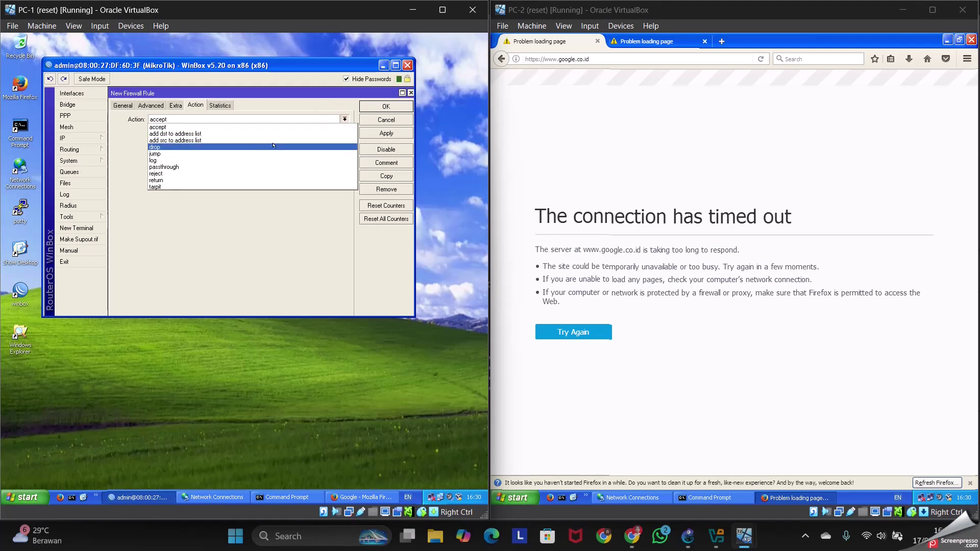
{"action": "left_click", "coordinate": [273, 146]}
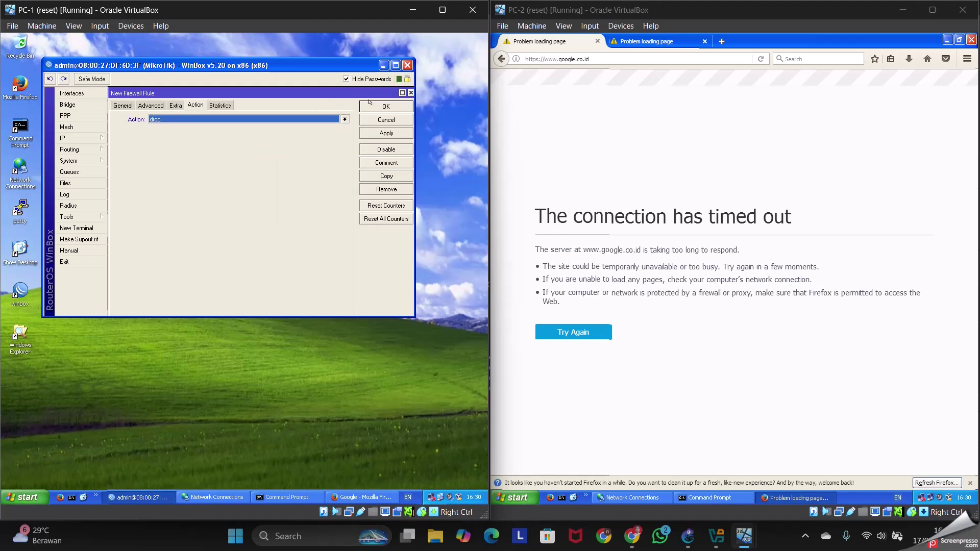
{"action": "left_click", "coordinate": [386, 107]}
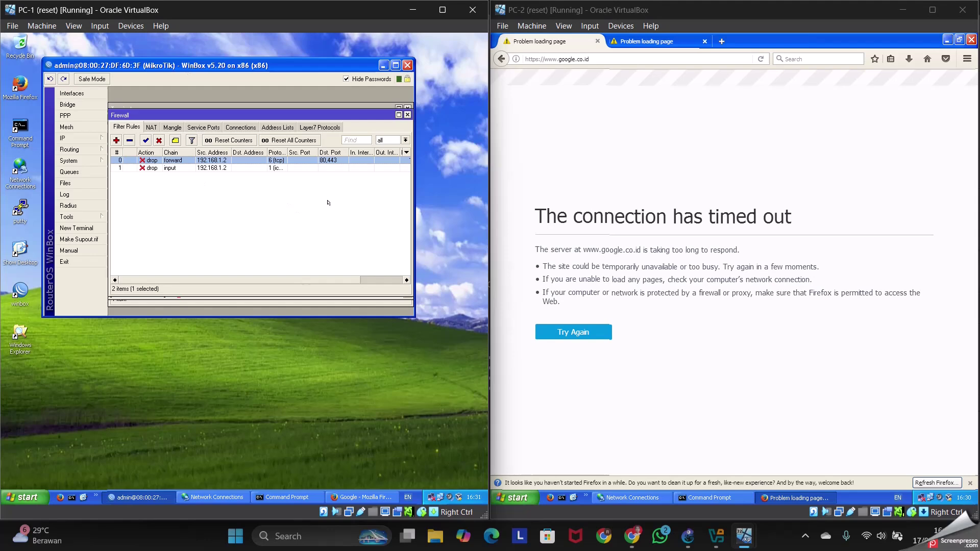
- Minimize the browser on PC-2 and ping 192.168.1.254 from its Command Prompt
{"action": "left_click", "coordinate": [947, 40]}
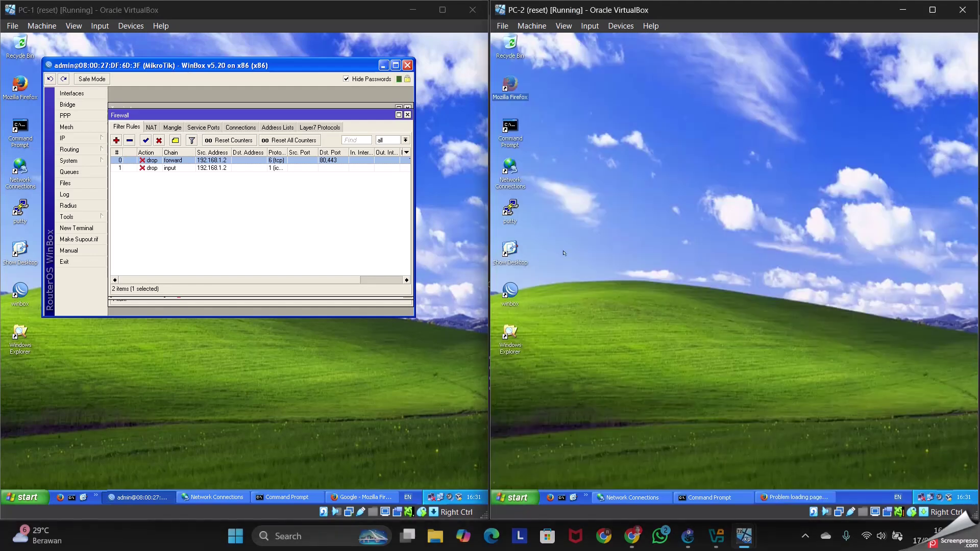
{"action": "left_click", "coordinate": [715, 498]}
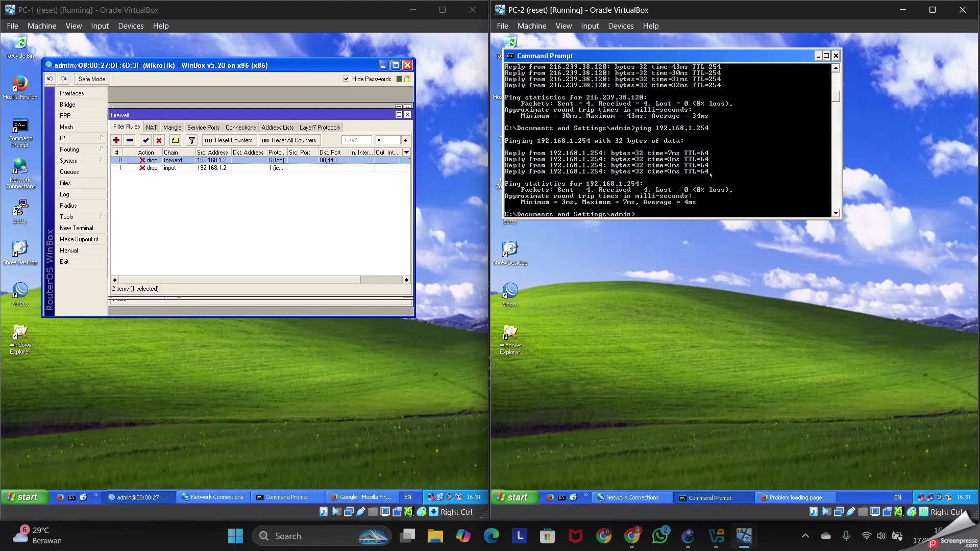
{"action": "type", "text": "ping 192.168.1.254"}
{"action": "key", "text": "Return"}
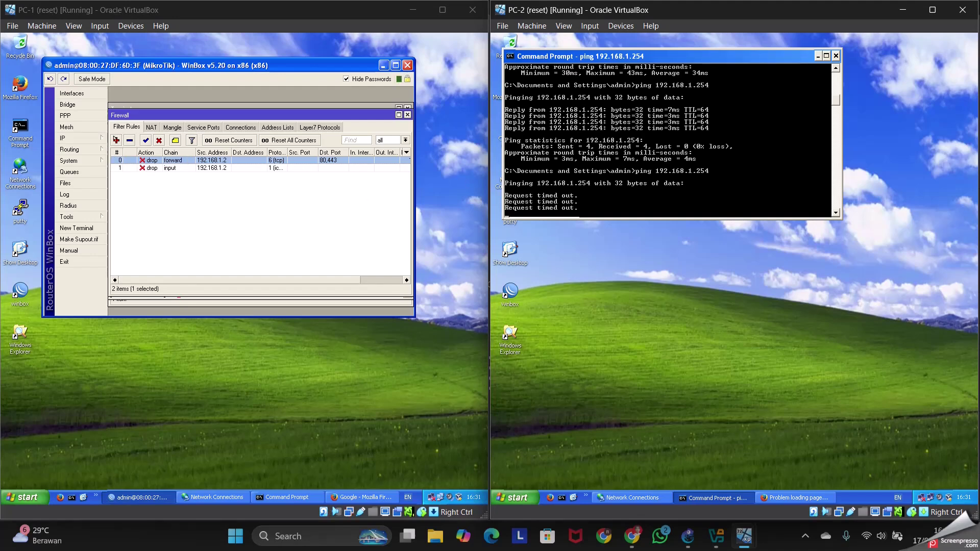
- Create a third firewall filter rule on PC-1 with chain output and protocol icmp
{"action": "left_click", "coordinate": [117, 139]}
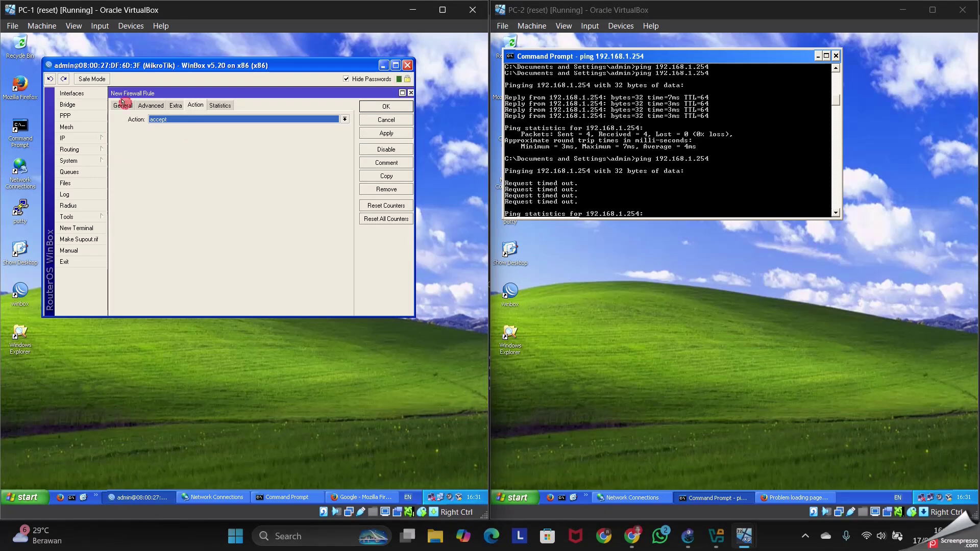
{"action": "left_click", "coordinate": [123, 104]}
{"action": "left_click", "coordinate": [345, 119]}
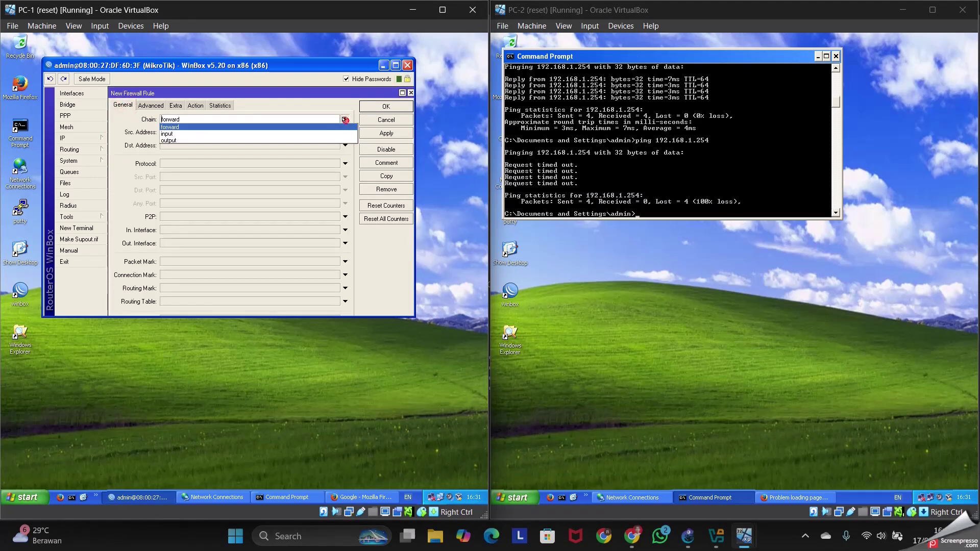
{"action": "left_click", "coordinate": [317, 139]}
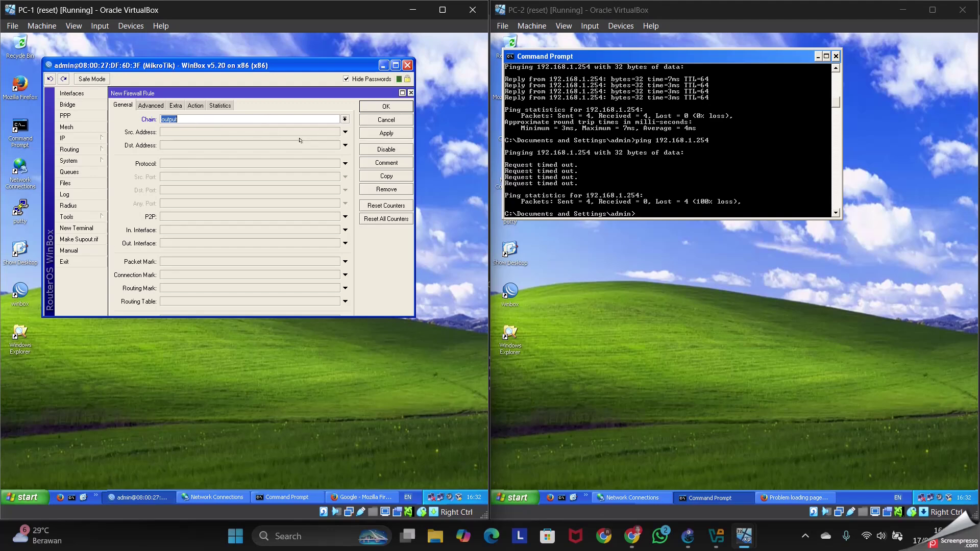
{"action": "left_click", "coordinate": [345, 163]}
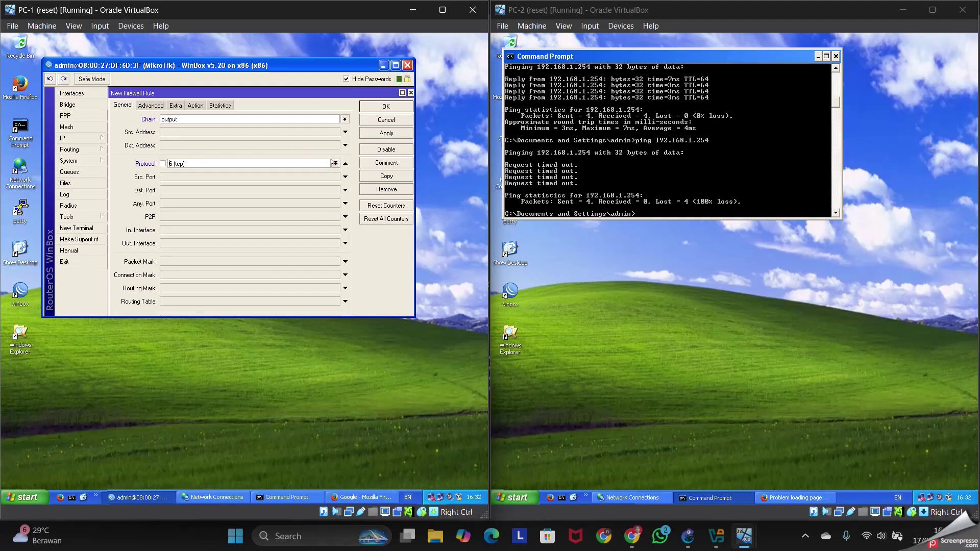
{"action": "left_click", "coordinate": [334, 163]}
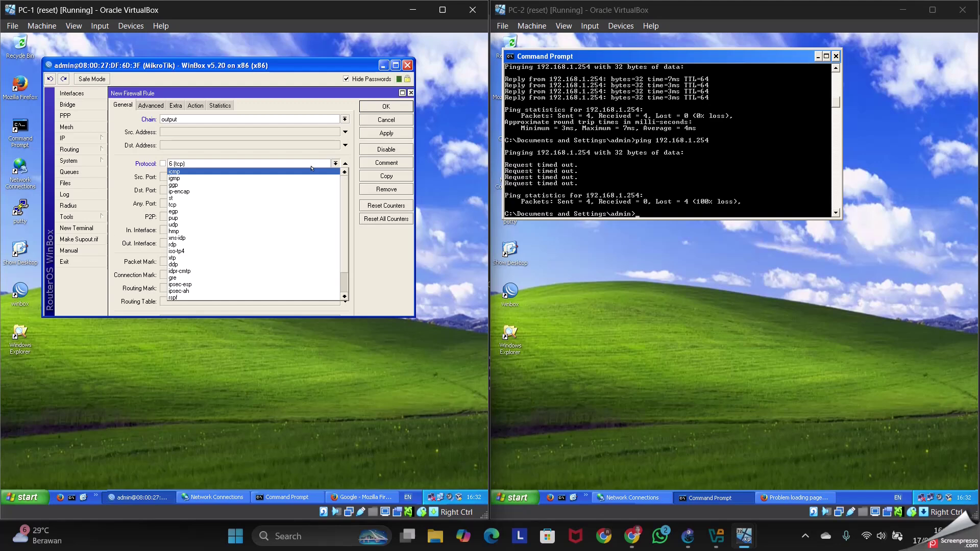
{"action": "left_click", "coordinate": [311, 167]}
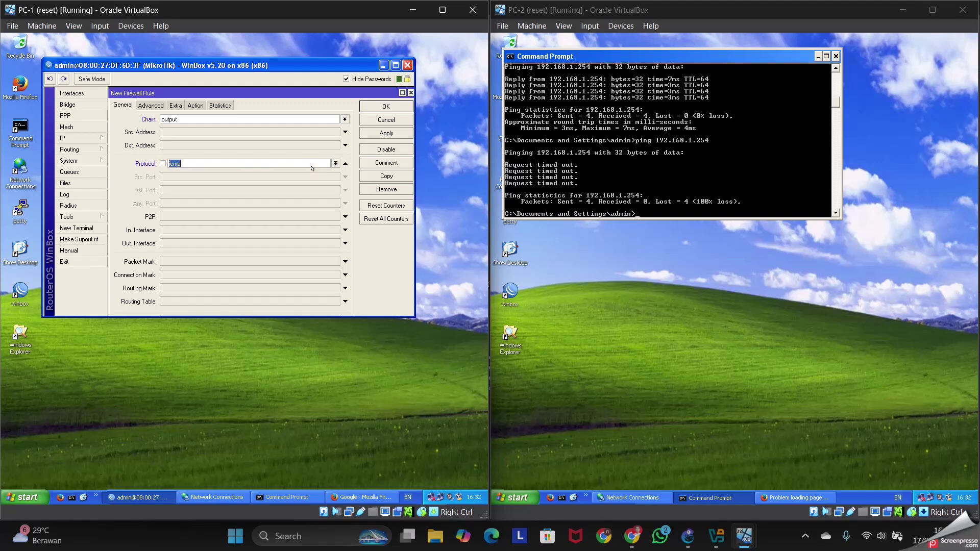
- Set the output rule's action to drop, check its general settings, and save the rule
{"action": "left_click", "coordinate": [196, 106]}
{"action": "left_click", "coordinate": [204, 119]}
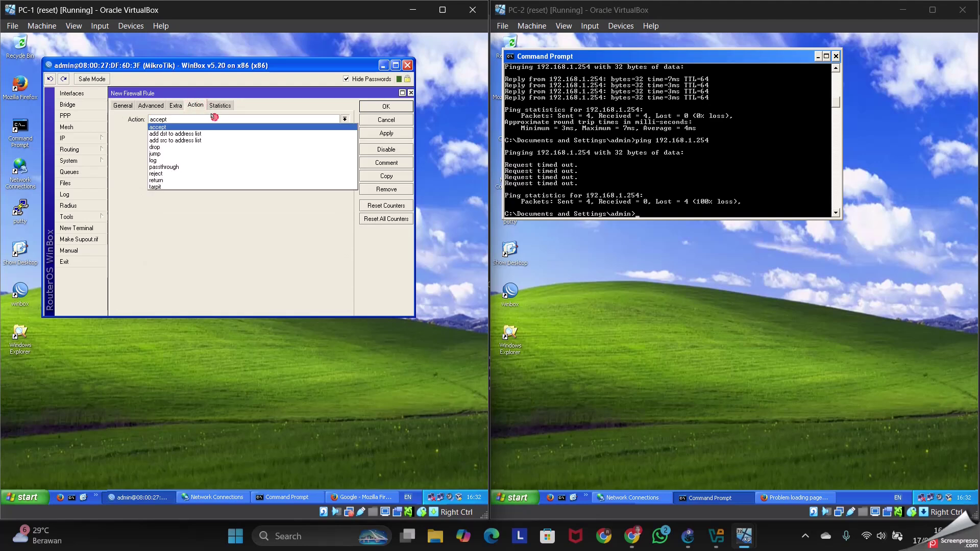
{"action": "left_click", "coordinate": [191, 147]}
{"action": "left_click", "coordinate": [123, 105]}
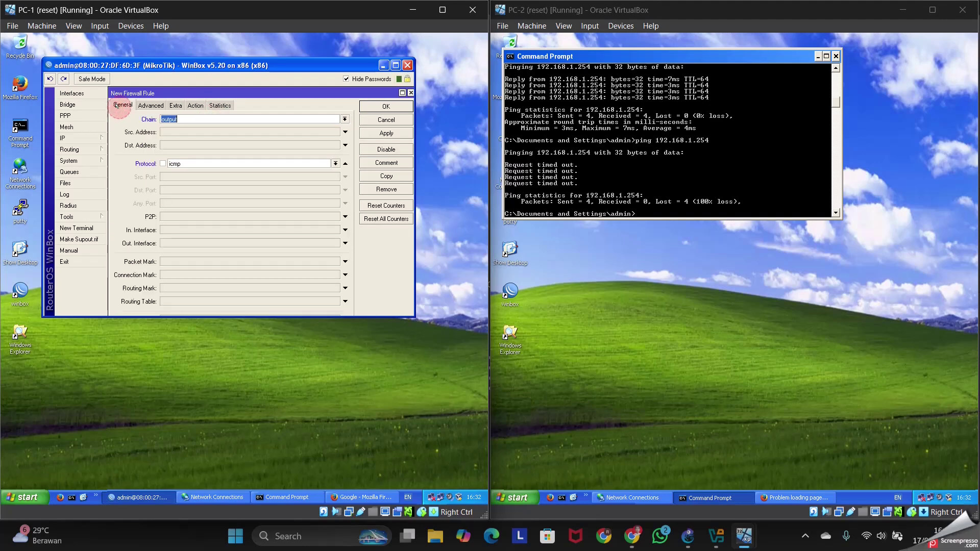
{"action": "left_click", "coordinate": [194, 104]}
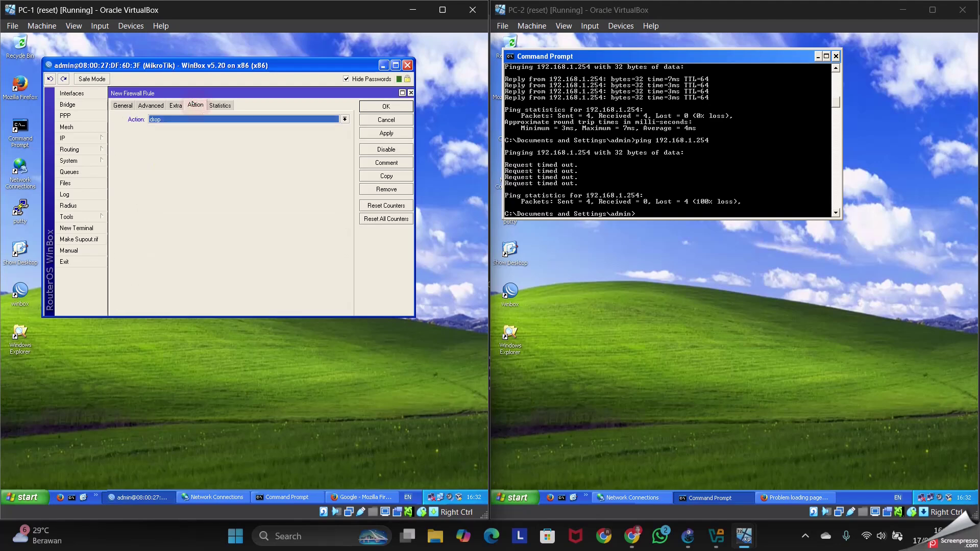
{"action": "left_click", "coordinate": [386, 106]}
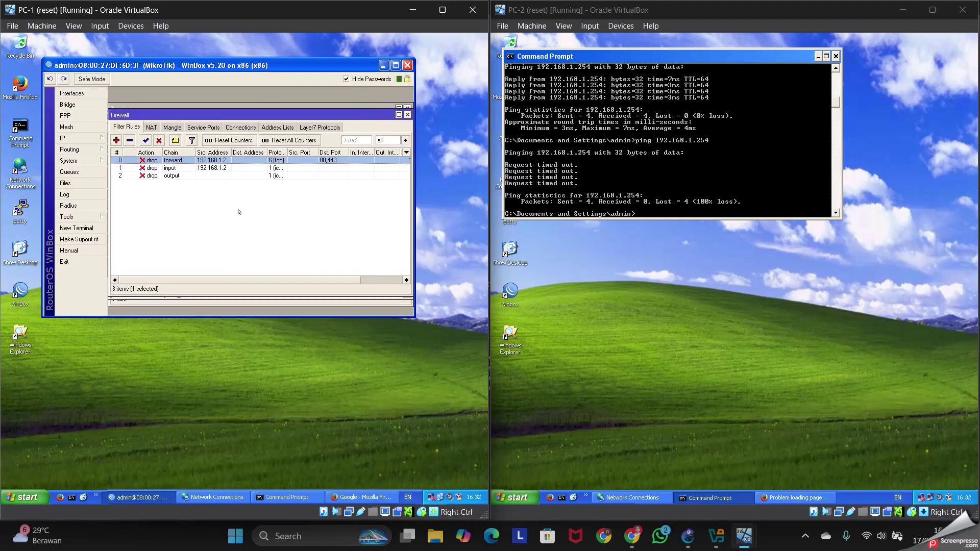
- Open a new router terminal in WinBox and ping 8.8.8.8 to test the output rule
{"action": "left_click", "coordinate": [76, 228]}
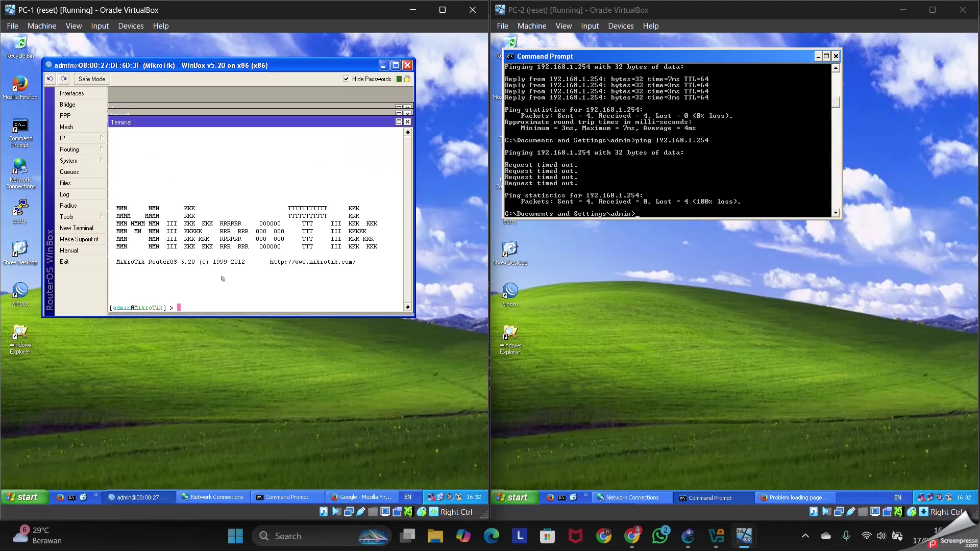
{"action": "type", "text": "ping 8.8.8.8"}
{"action": "key", "text": "Return"}
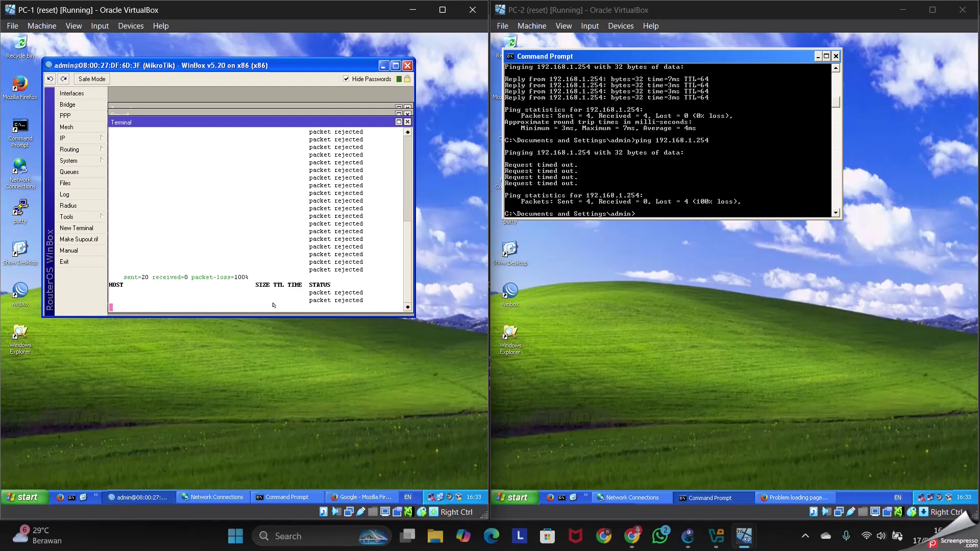
- Stop the router terminal's ping and ping 8.8.8.8 from a new Command Prompt on PC-1
{"action": "key", "text": "ctrl+c"}
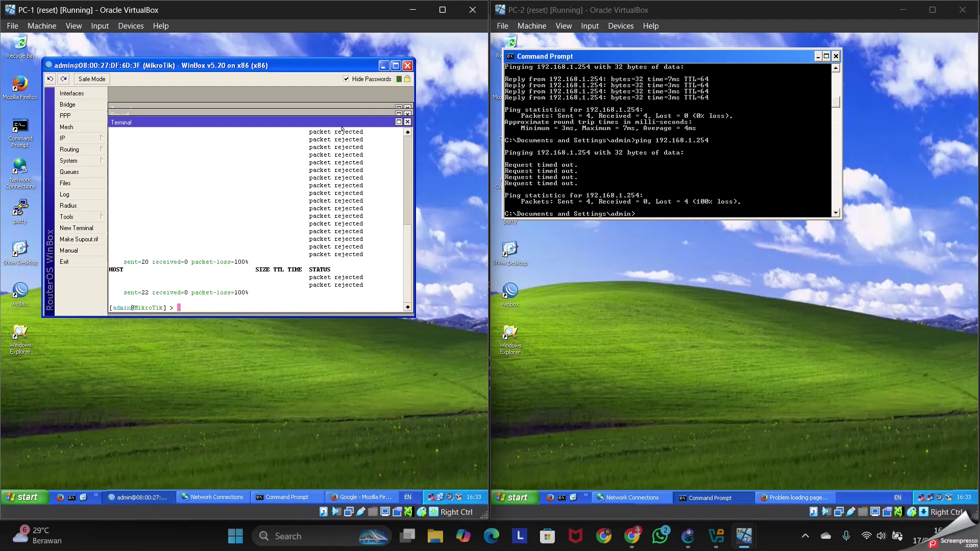
{"action": "left_click", "coordinate": [383, 65]}
{"action": "double_click", "coordinate": [20, 128]}
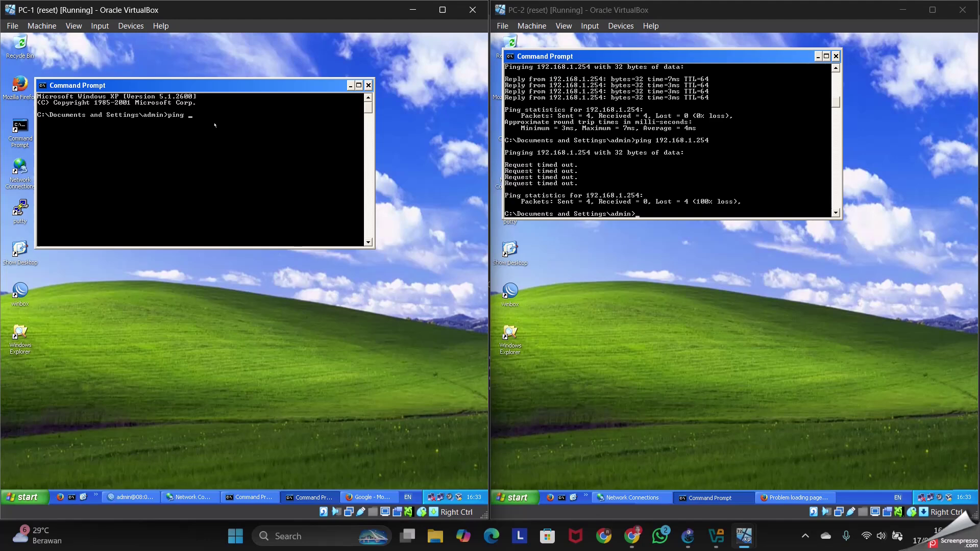
{"action": "type", "text": "8.8.8.8"}
{"action": "key", "text": "Return"}
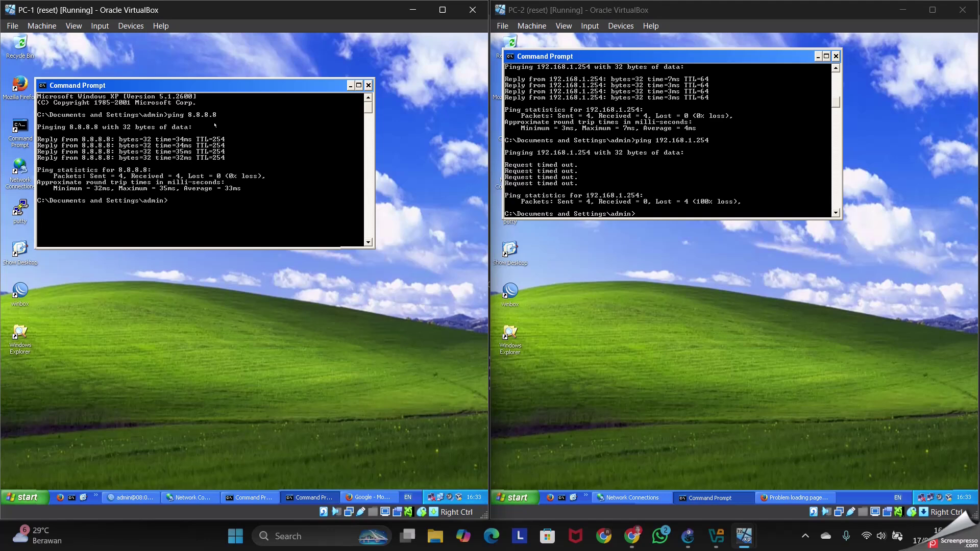
- Ping google.co.id from PC-1's Command Prompt and minimize the window
{"action": "type", "text": "ping goog"}
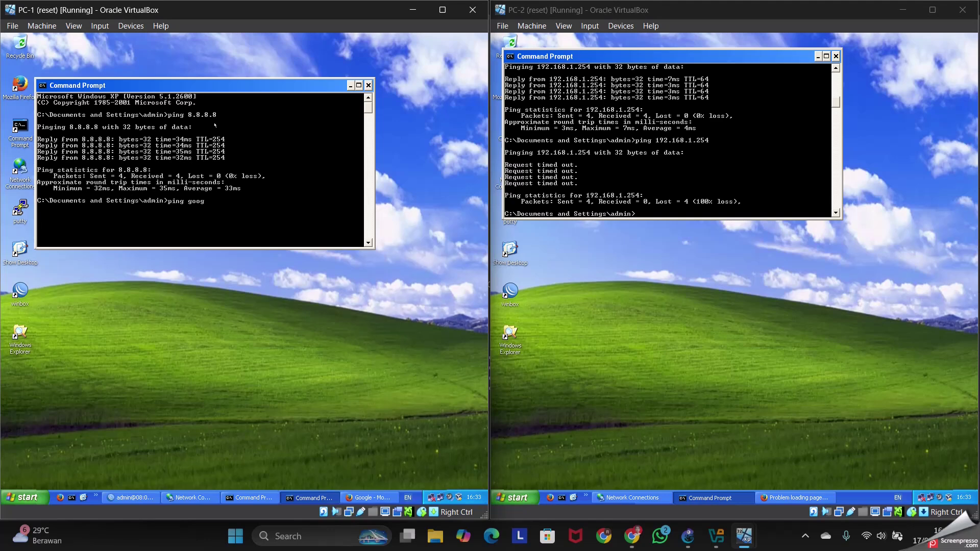
{"action": "type", "text": "le.co.id"}
{"action": "key", "text": "Return"}
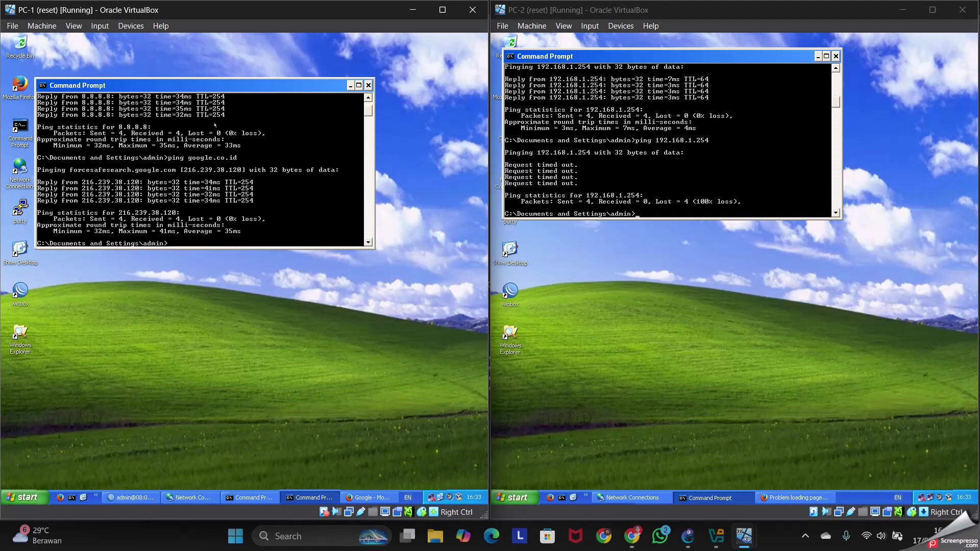
{"action": "left_click", "coordinate": [351, 85]}
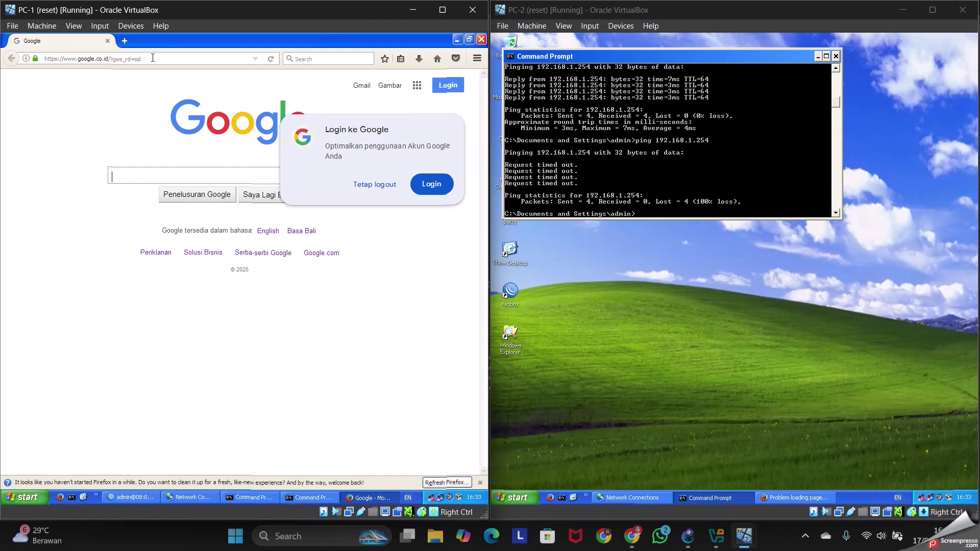
- Search the web for "unesa" in the browser on PC-1
{"action": "left_click", "coordinate": [153, 58]}
{"action": "key", "text": "BackSpace"}
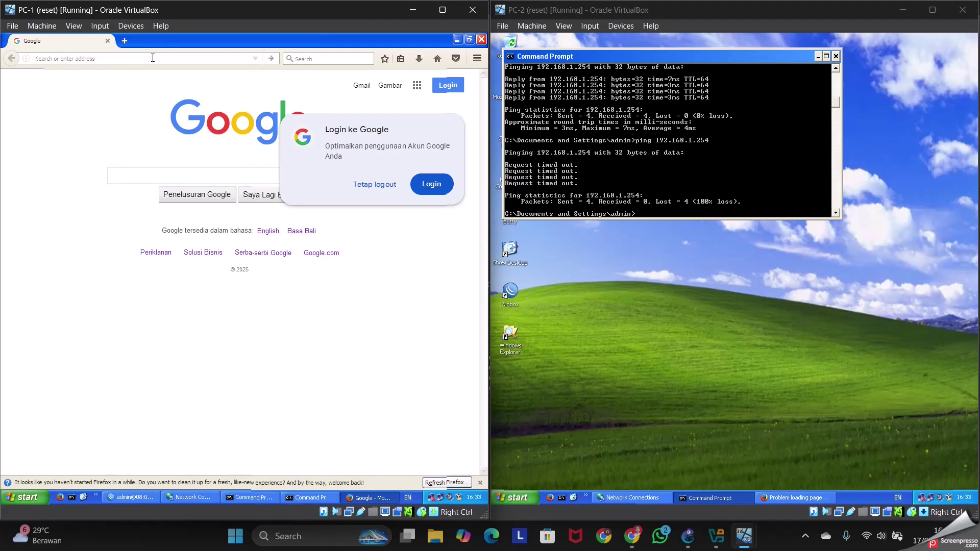
{"action": "type", "text": "a"}
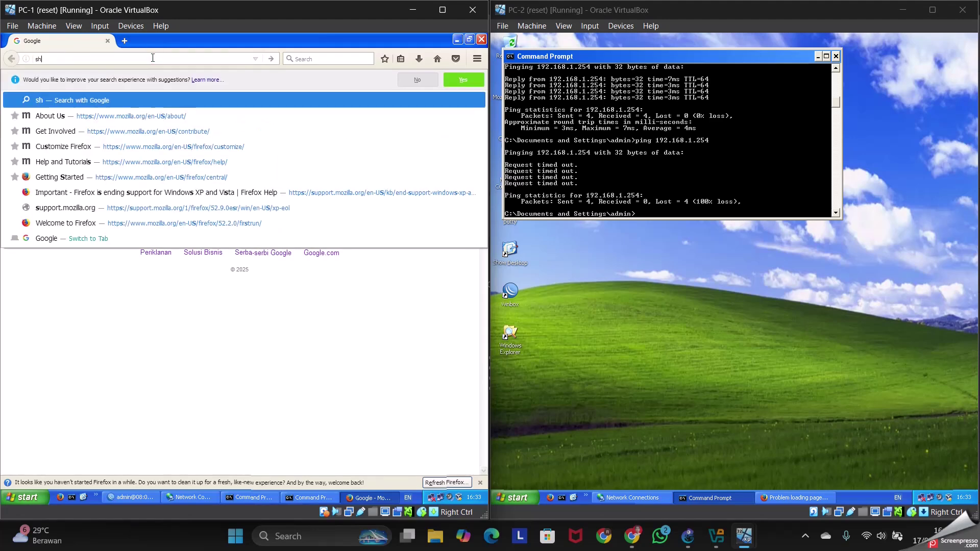
{"action": "key", "text": "BackSpace"}
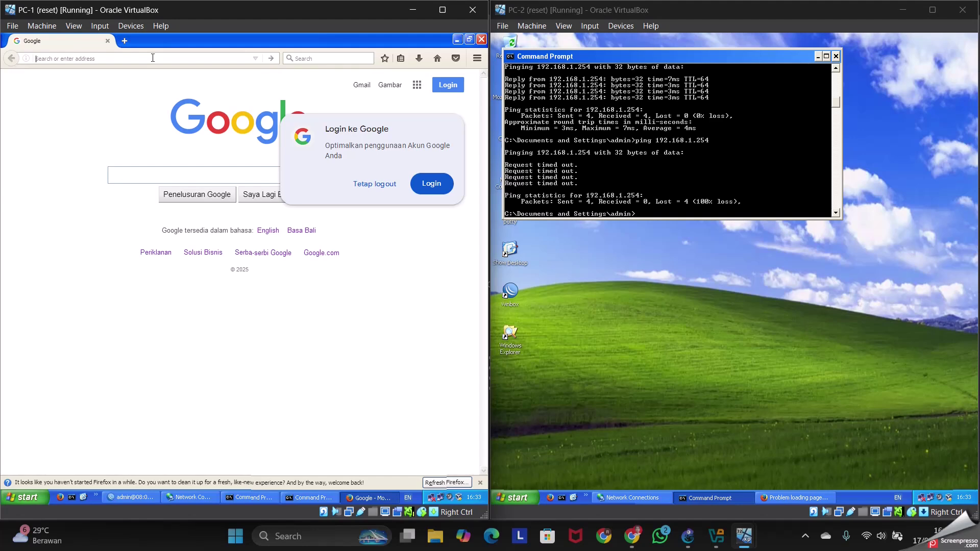
{"action": "type", "text": "unesa"}
{"action": "key", "text": "Return"}
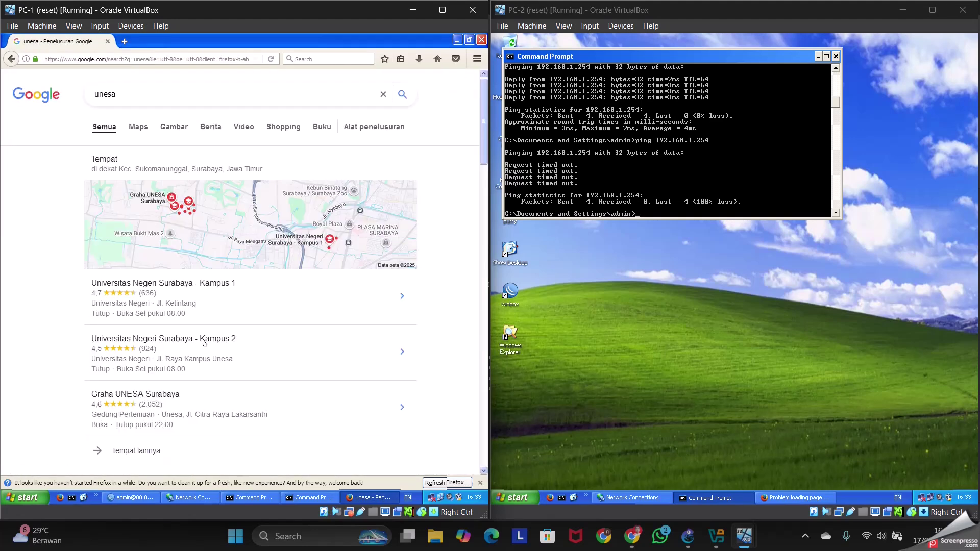
- Open the Quipper Campus page on Universitas Negeri Surabaya from the search results
{"action": "scroll", "coordinate": [208, 345], "scroll_direction": "down", "scroll_amount": 5}
{"action": "scroll", "coordinate": [207, 346], "scroll_direction": "down", "scroll_amount": 8}
{"action": "scroll", "coordinate": [168, 326], "scroll_direction": "up", "scroll_amount": 4}
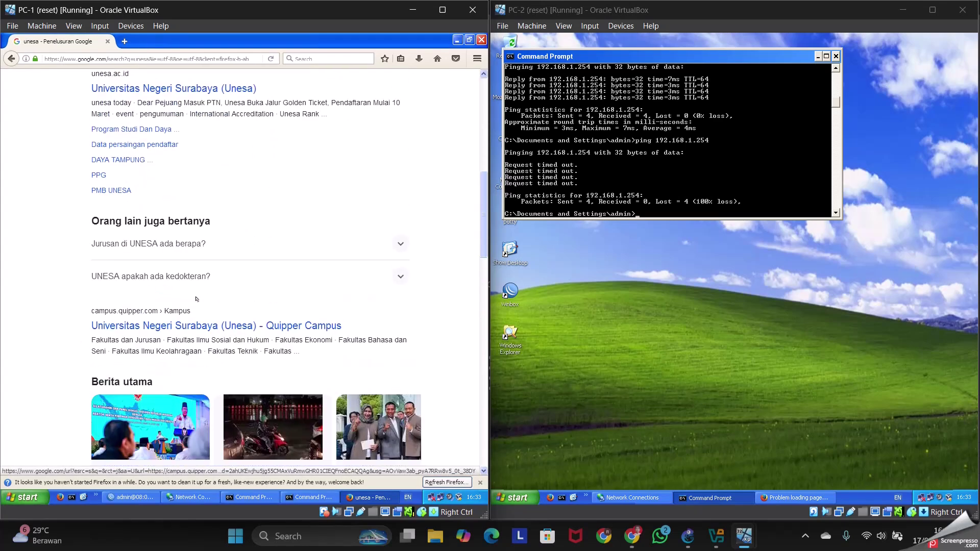
{"action": "left_click", "coordinate": [168, 326]}
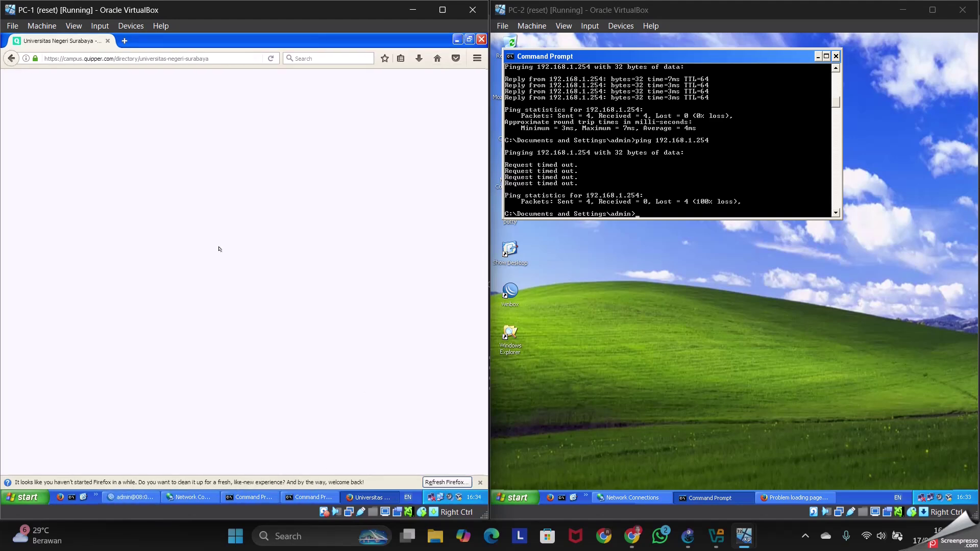
- Return to the search results, skim the Wikipedia article on Universitas Negeri Surabaya, and minimize PC-1's browser
{"action": "left_click", "coordinate": [11, 57]}
{"action": "scroll", "coordinate": [172, 254], "scroll_direction": "down", "scroll_amount": 6}
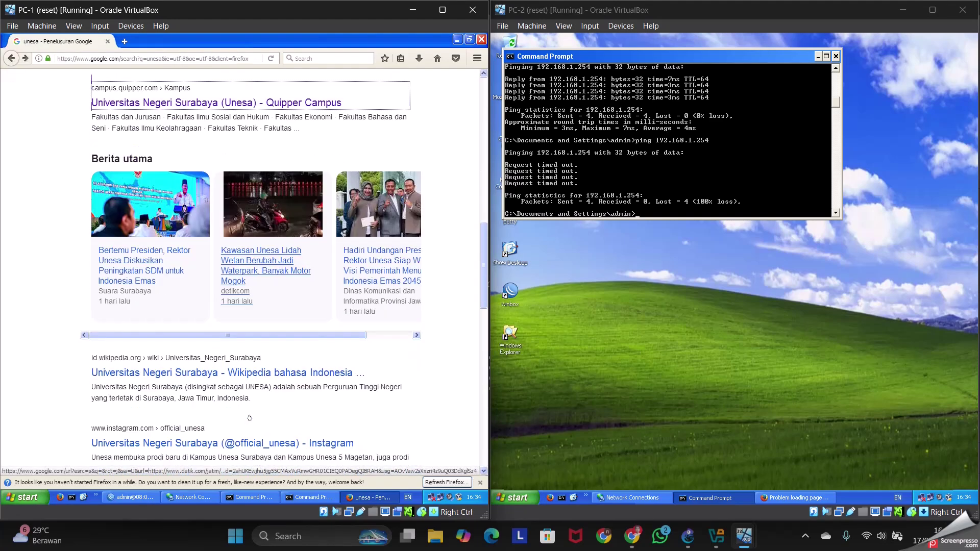
{"action": "left_click", "coordinate": [160, 243]}
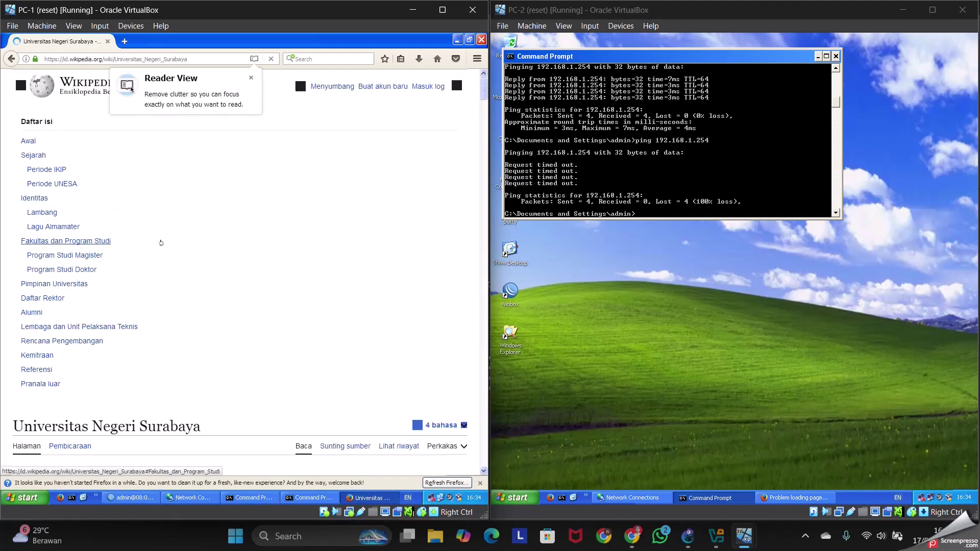
{"action": "scroll", "coordinate": [168, 203], "scroll_direction": "down", "scroll_amount": 15}
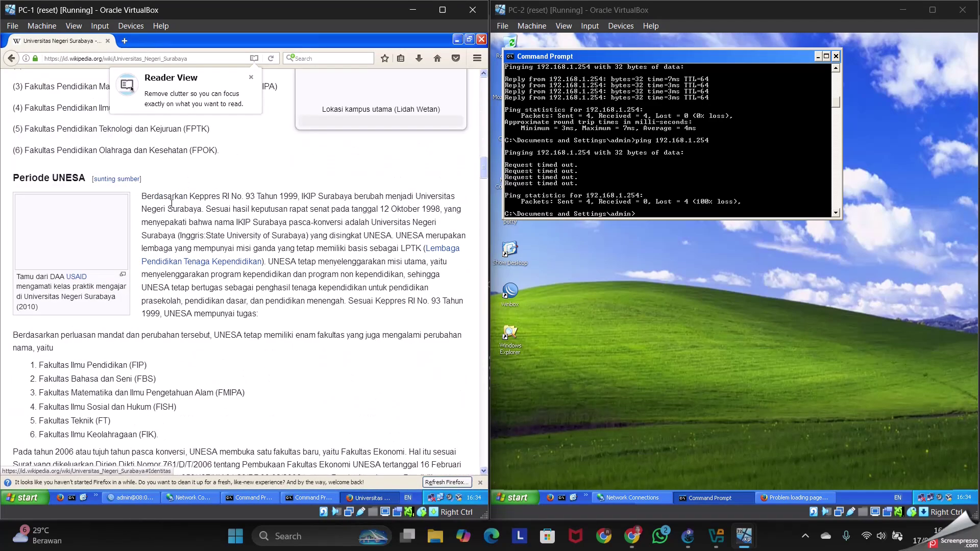
{"action": "scroll", "coordinate": [168, 203], "scroll_direction": "up", "scroll_amount": 15}
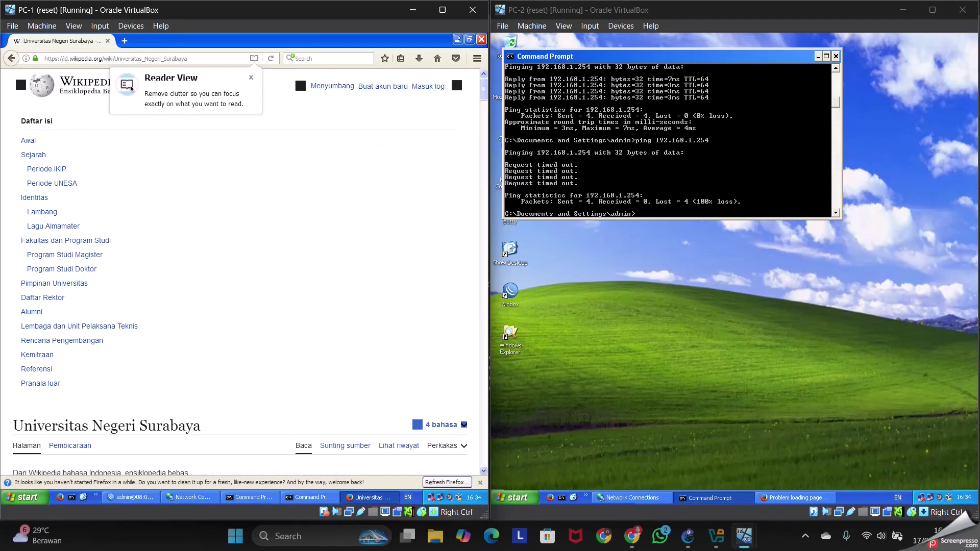
{"action": "left_click", "coordinate": [457, 38]}
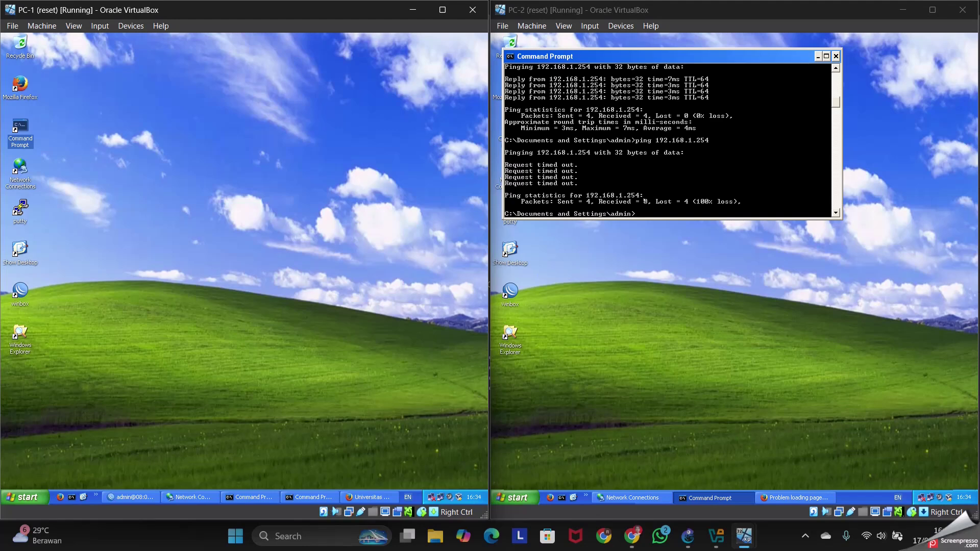
- Ping 8.8.8.8 from the Command Prompt on PC-2
{"action": "left_click", "coordinate": [683, 215]}
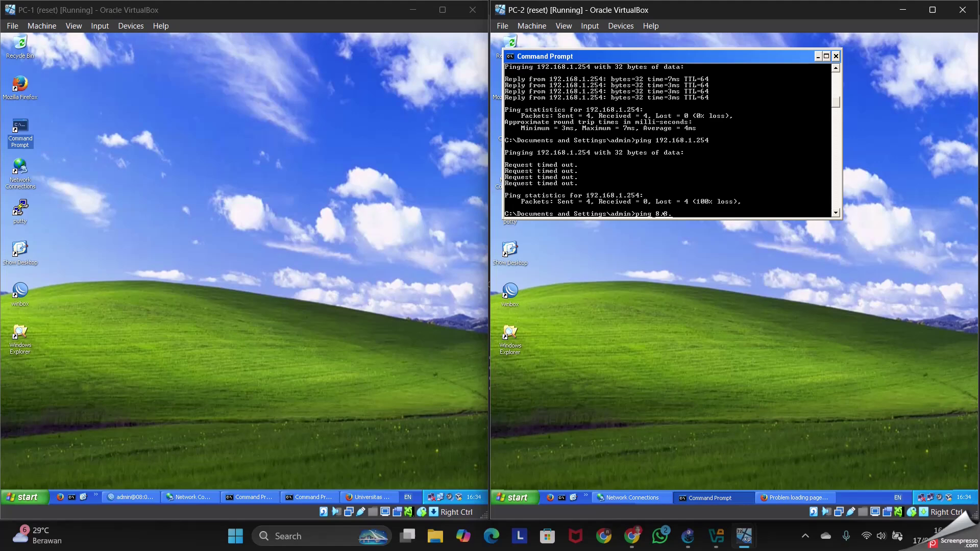
{"action": "key", "text": "Return"}
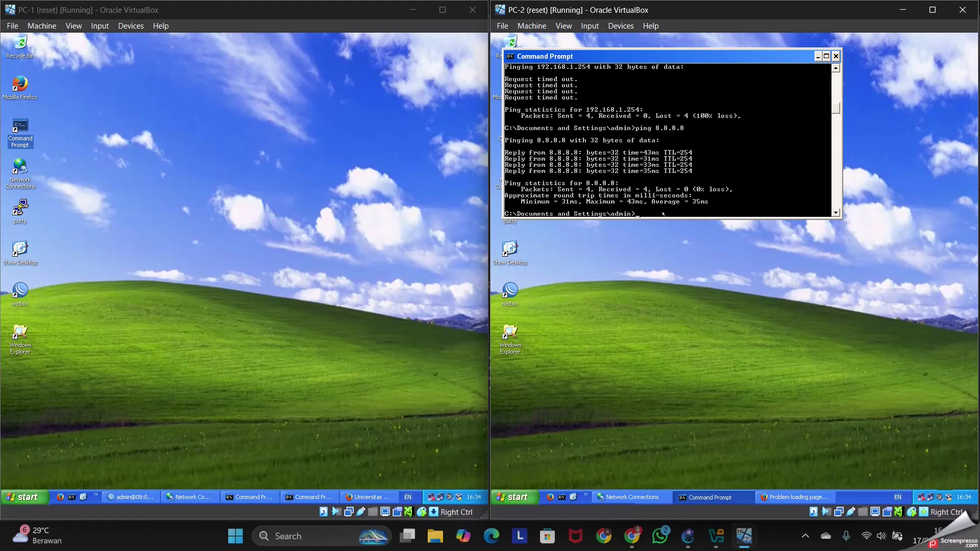
{"action": "left_click", "coordinate": [796, 497]}
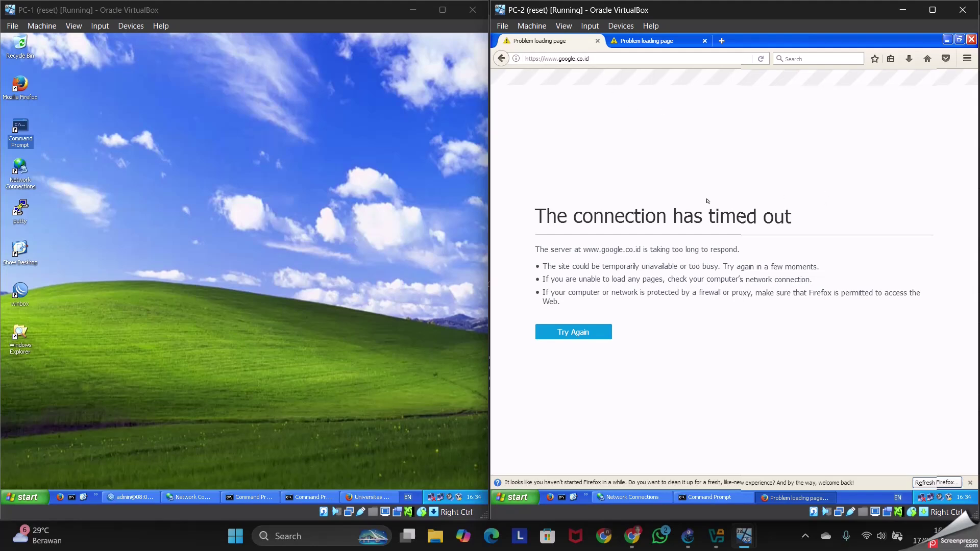
{"action": "left_click", "coordinate": [947, 40]}
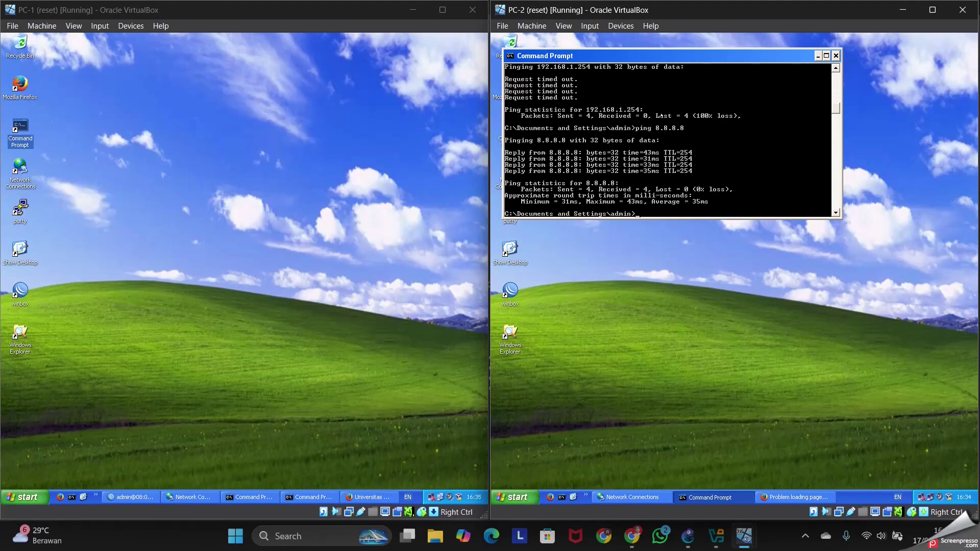
{"action": "left_click", "coordinate": [819, 56]}
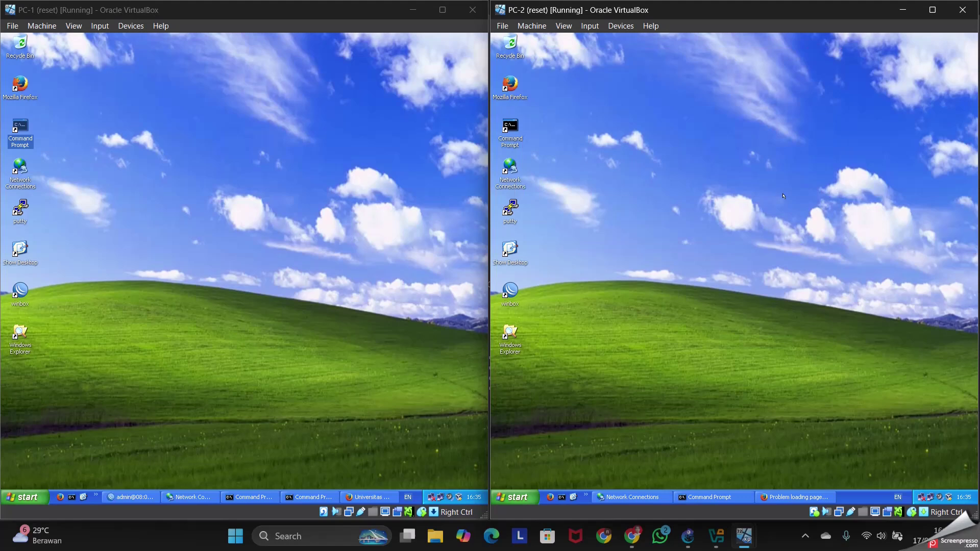